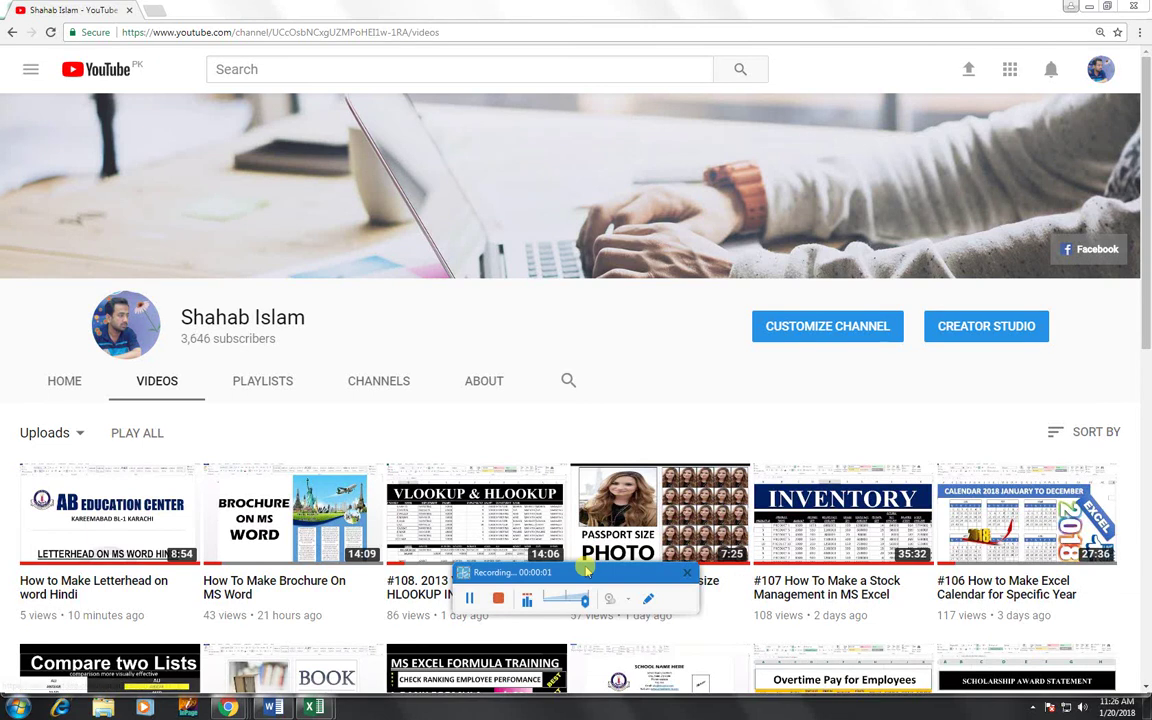
# - Bring the Book2 workbook to the front
pyautogui.moveTo(586, 576); pyautogui.dragTo(578, 707)
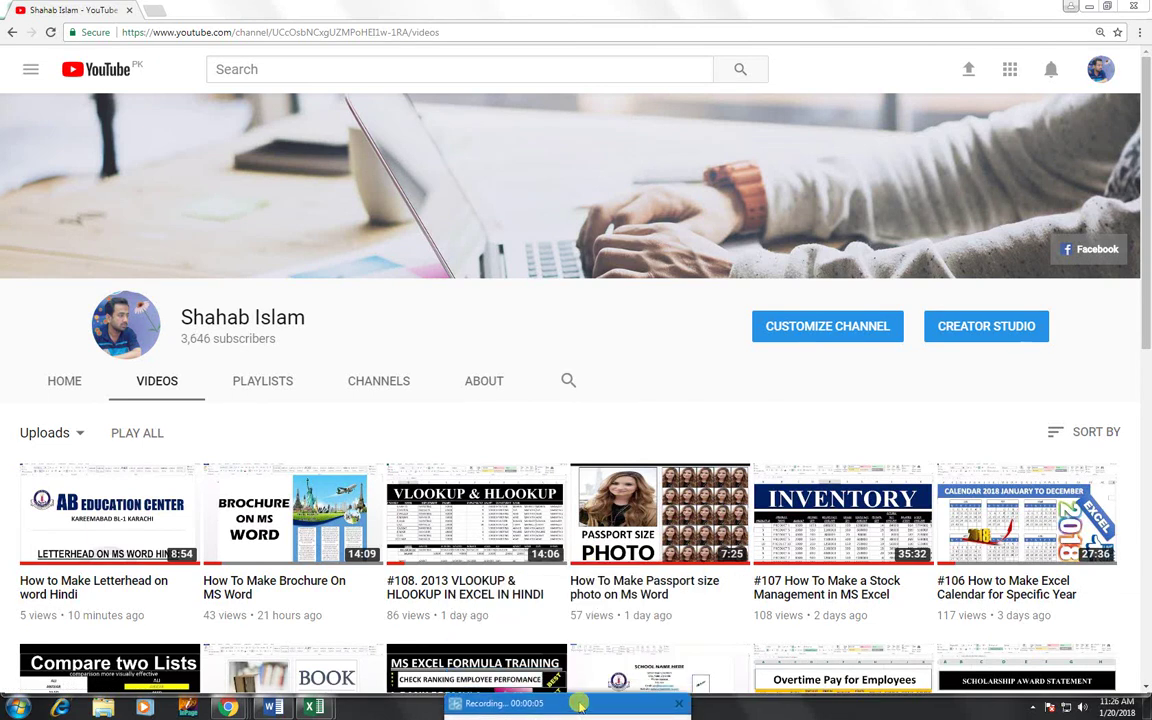
pyautogui.moveTo(580, 706); pyautogui.dragTo(580, 712)
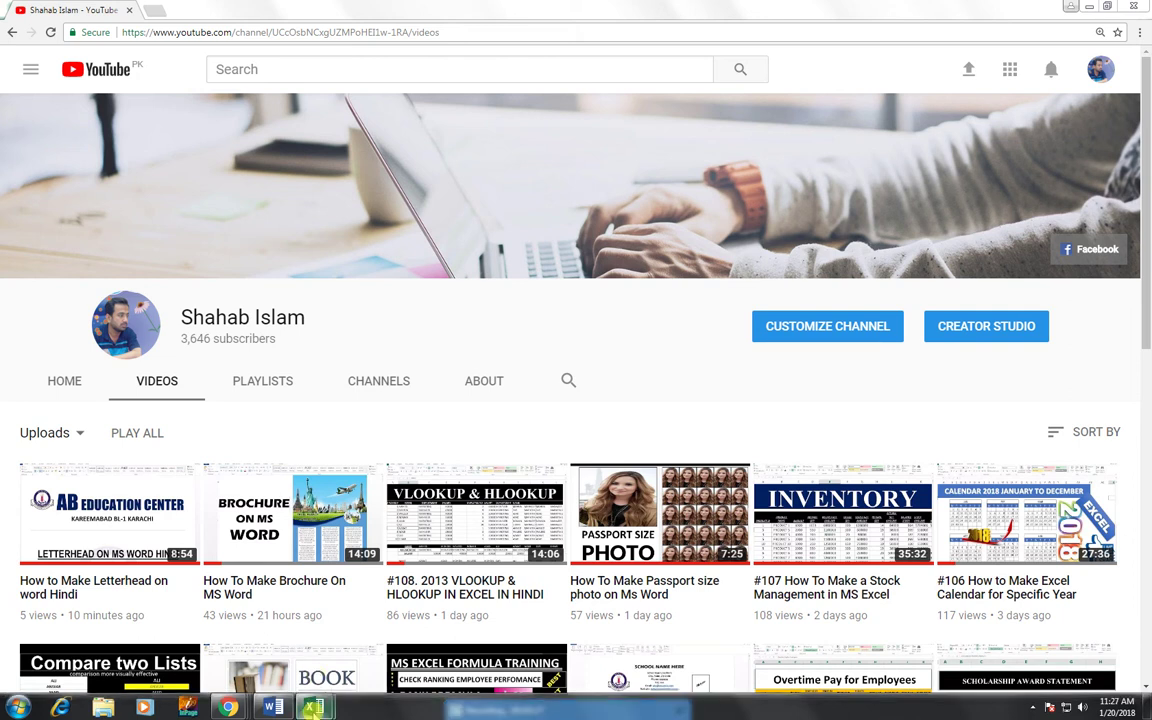
pyautogui.moveTo(314, 707)
pyautogui.click(361, 653)
# - Enter the heading DISTANCE in cell A2
pyautogui.click(116, 236)
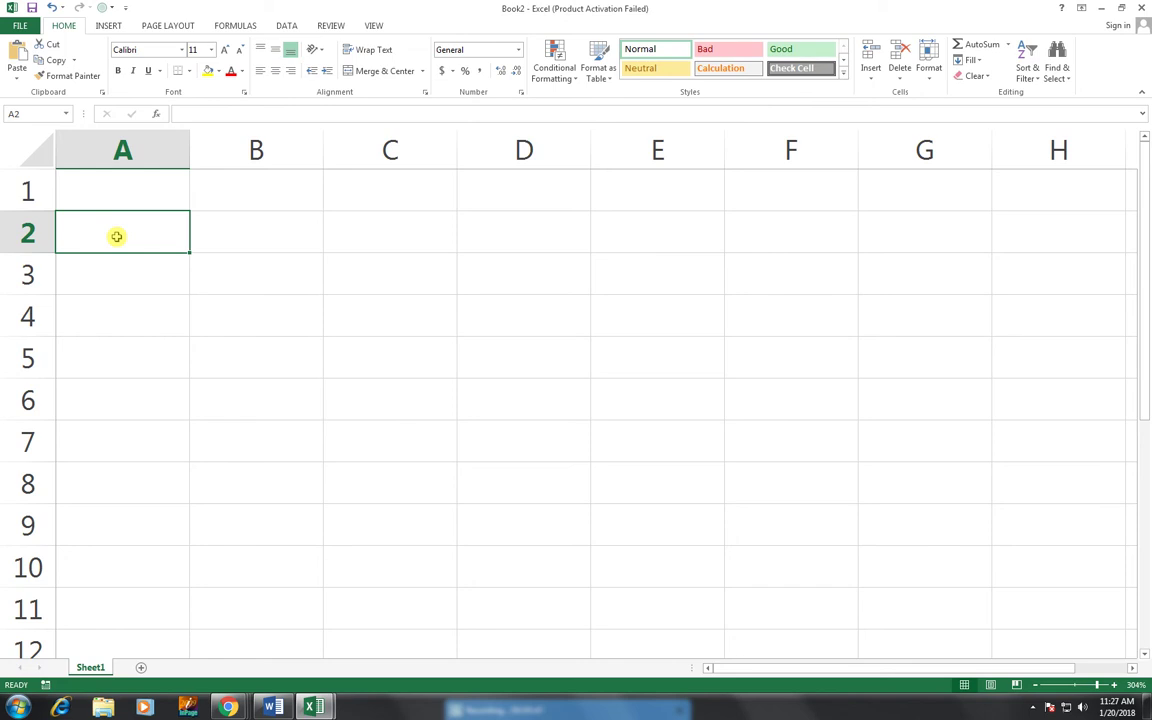
pyautogui.write('M')
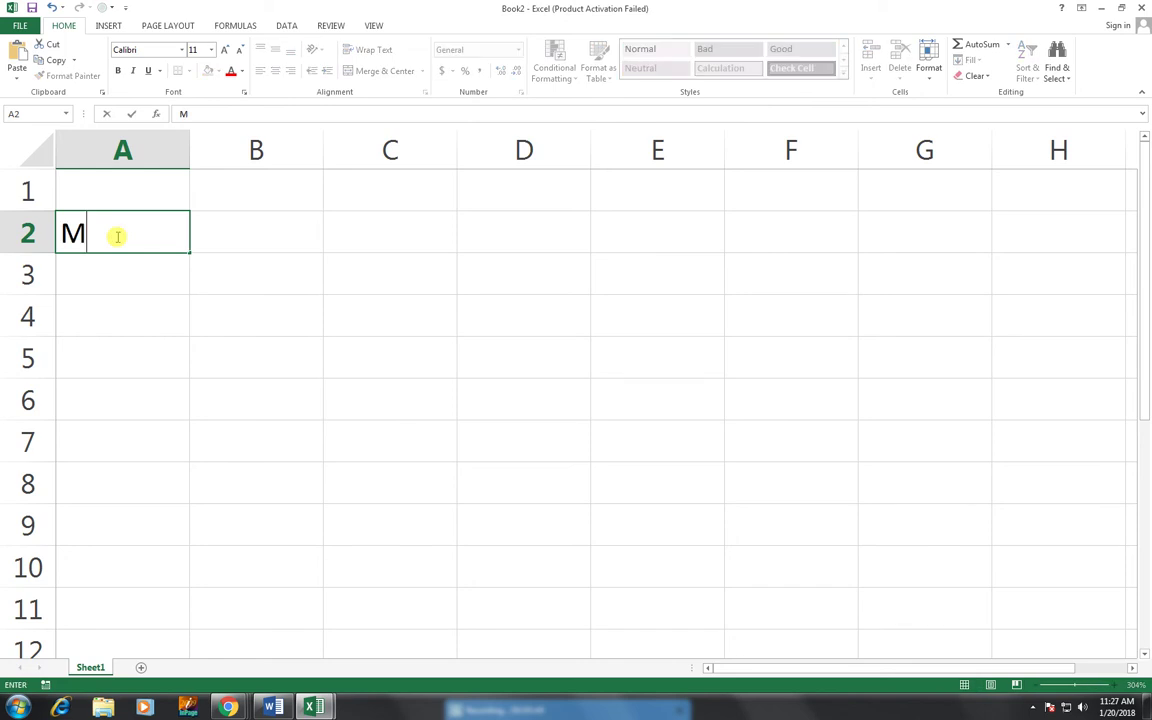
pyautogui.press('BackSpace')
pyautogui.write('DISTAN')
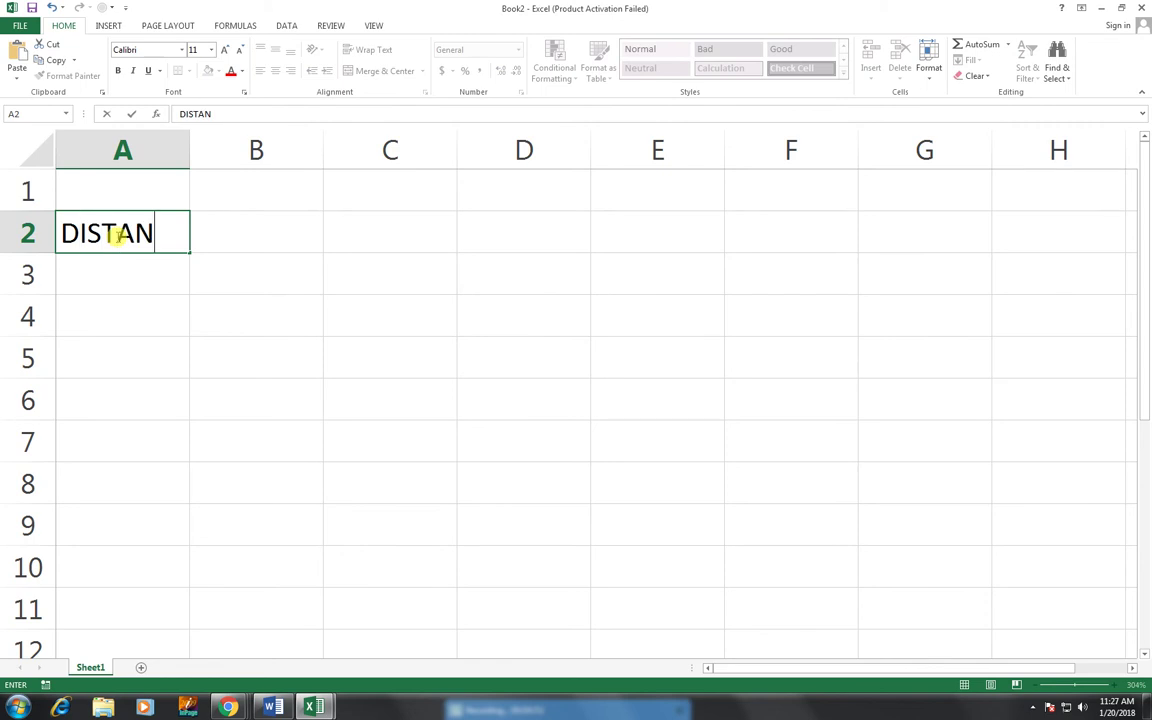
pyautogui.write('CE')
pyautogui.press('Tab')
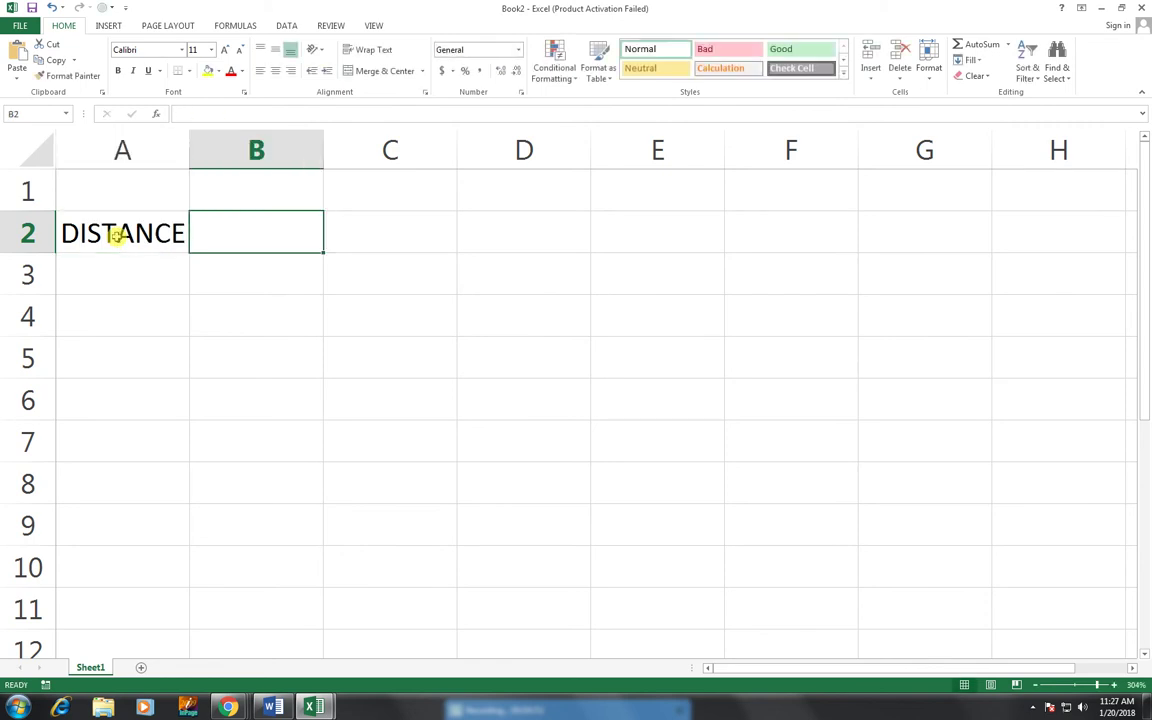
# - Enter the heading 'FROM UNIT OR TO UNTI' in cell C2
pyautogui.press('Tab')
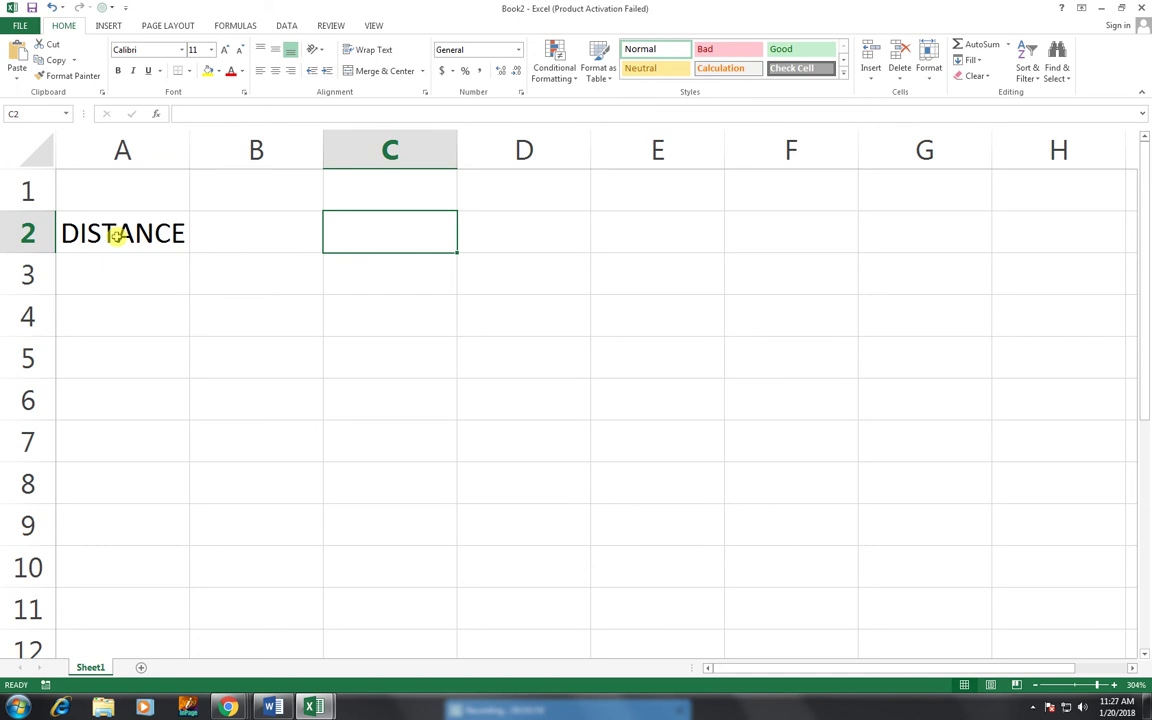
pyautogui.write('FRO')
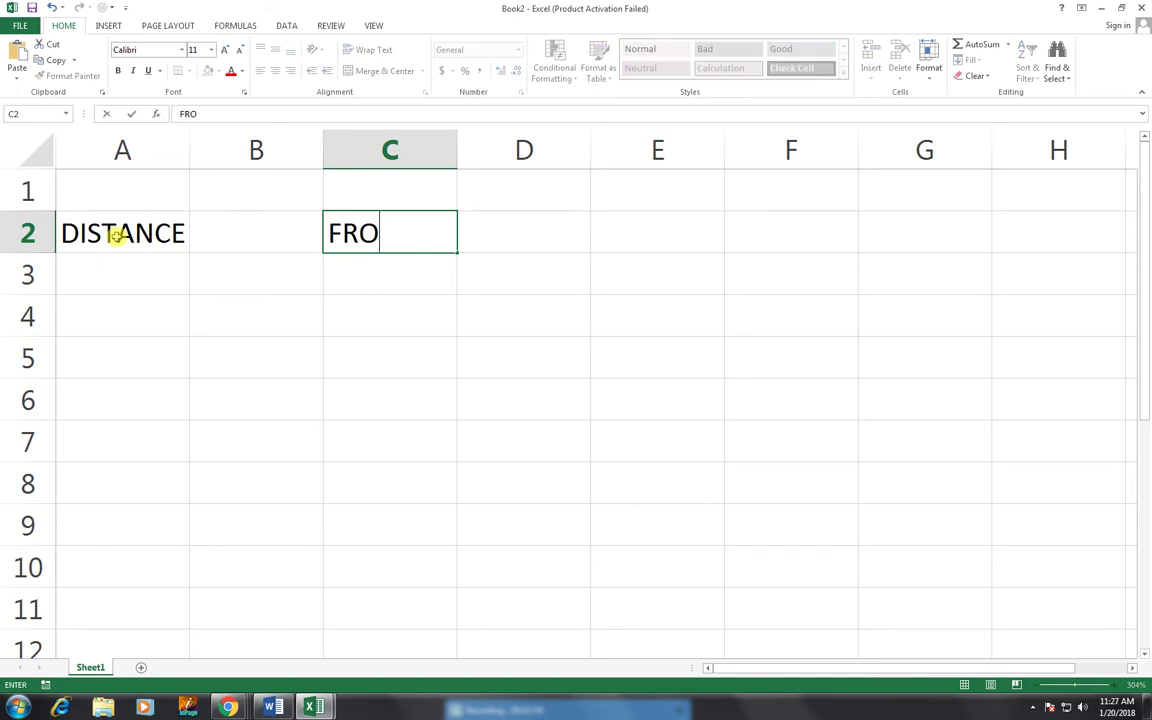
pyautogui.write('M UNIT OR ')
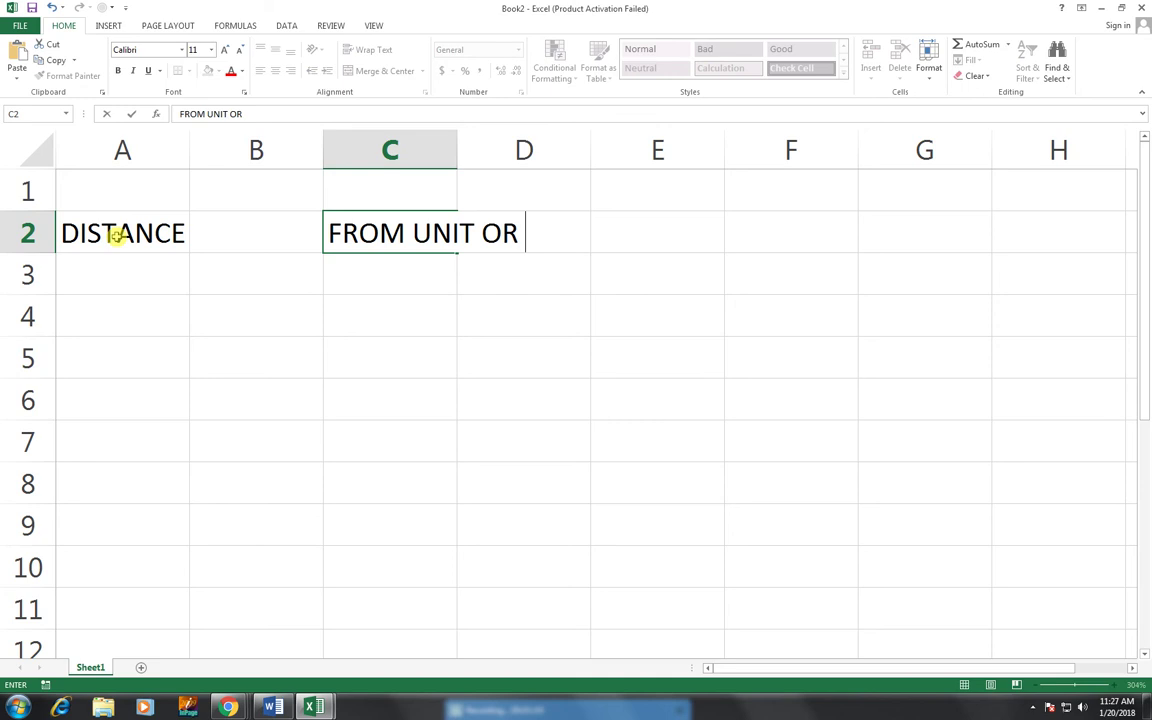
pyautogui.write('TO UI')
pyautogui.press('BackSpace')
pyautogui.write('NTI')
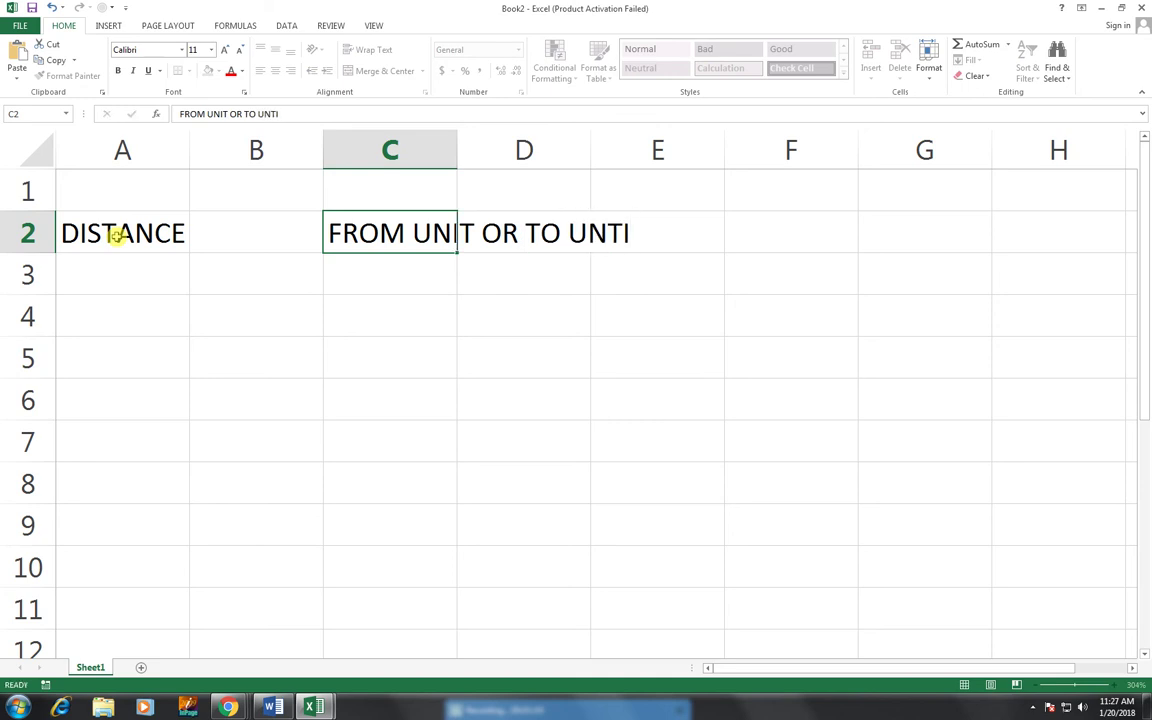
pyautogui.press('Return')
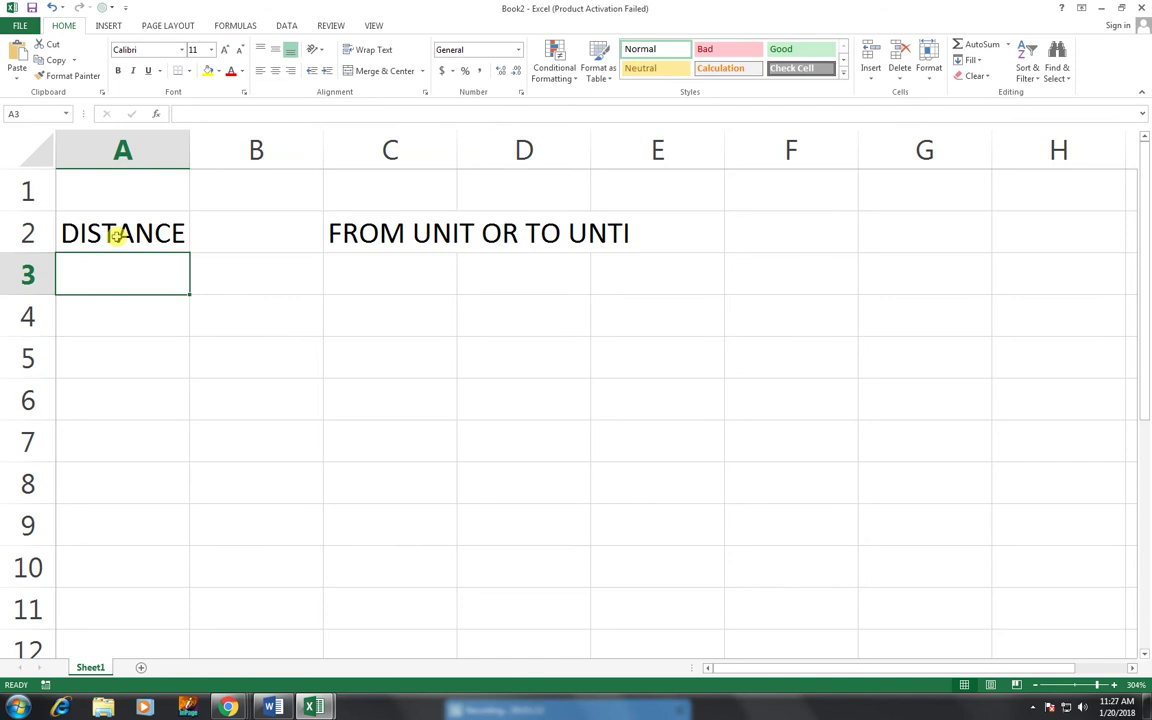
# - Enter METER in A3 with its unit code "M" in C3
pyautogui.write('MW')
pyautogui.press('BackSpace')
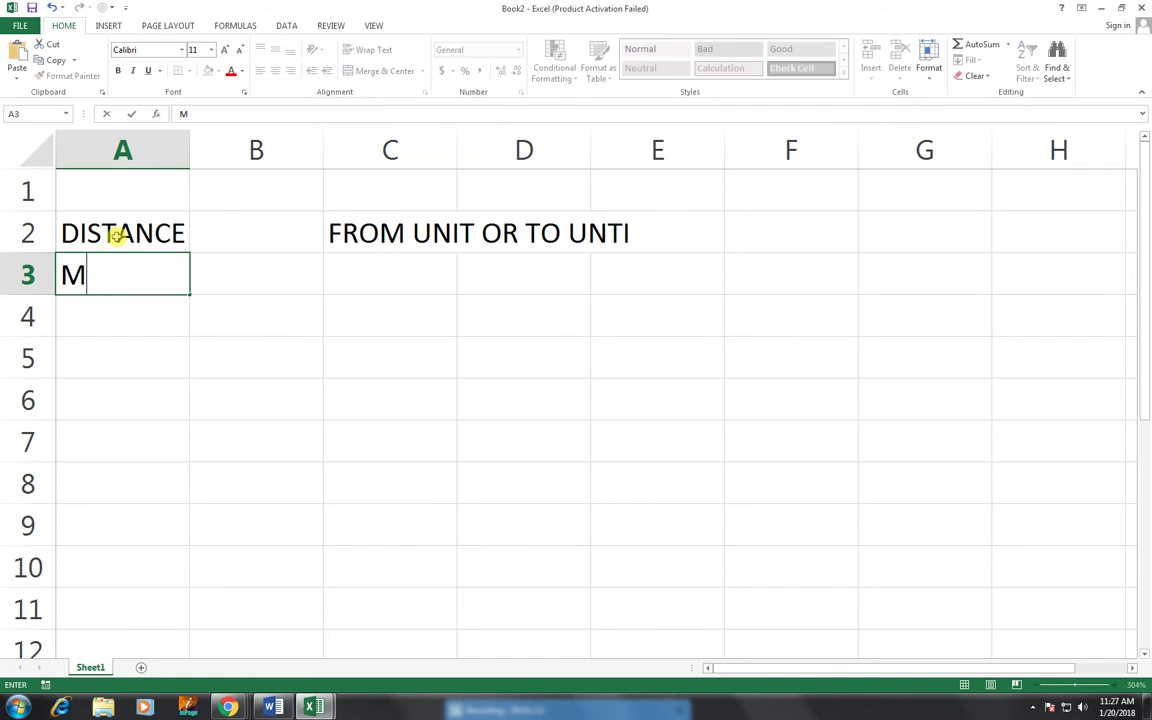
pyautogui.write('ETER')
pyautogui.hotkey('ctrl', 'Return')
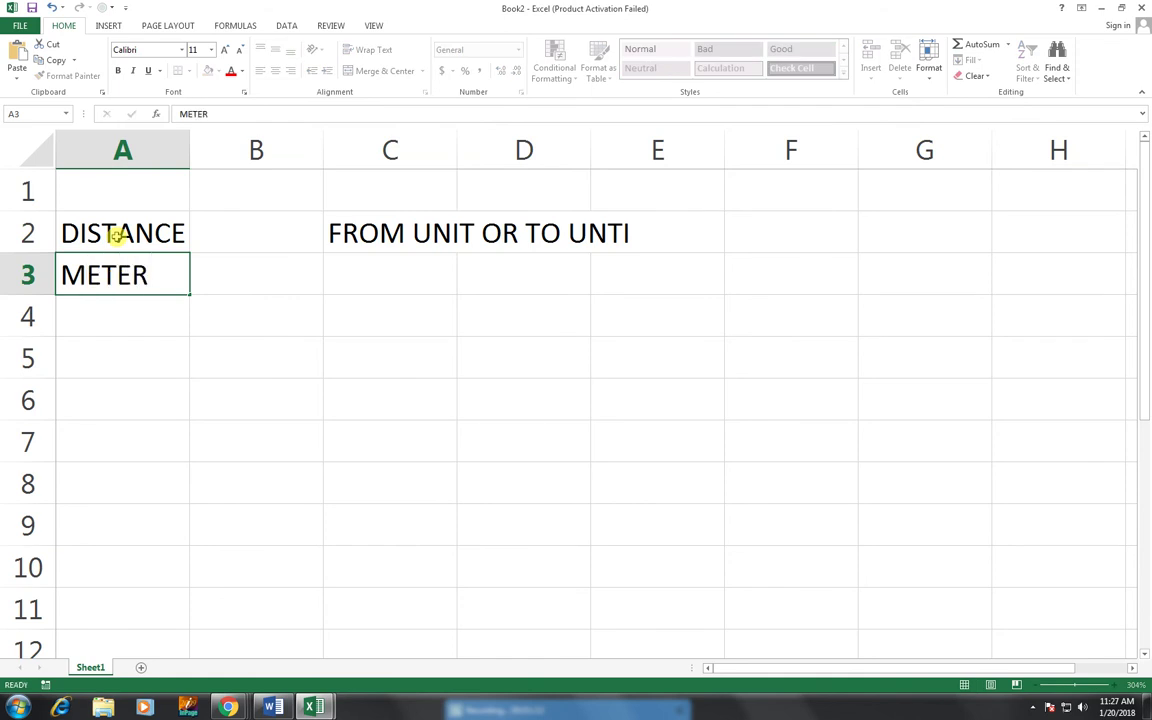
pyautogui.press('Right')
pyautogui.press('Right')
pyautogui.write('"')
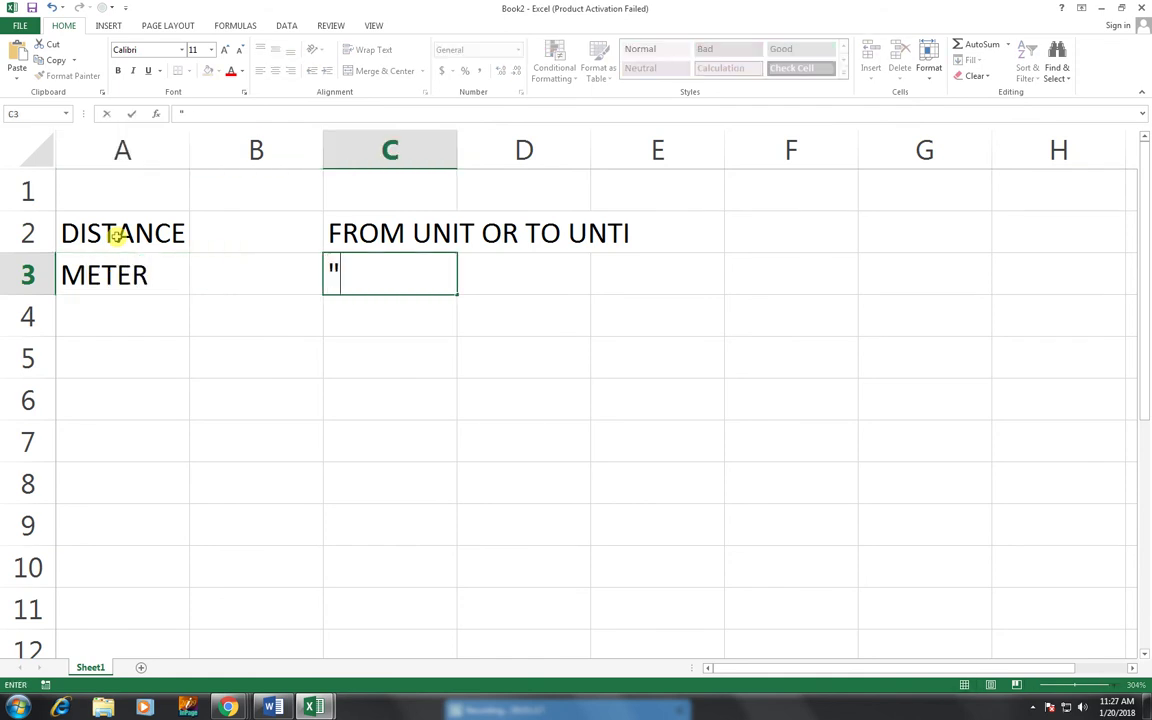
pyautogui.write('M"')
pyautogui.press('Return')
pyautogui.press('Left')
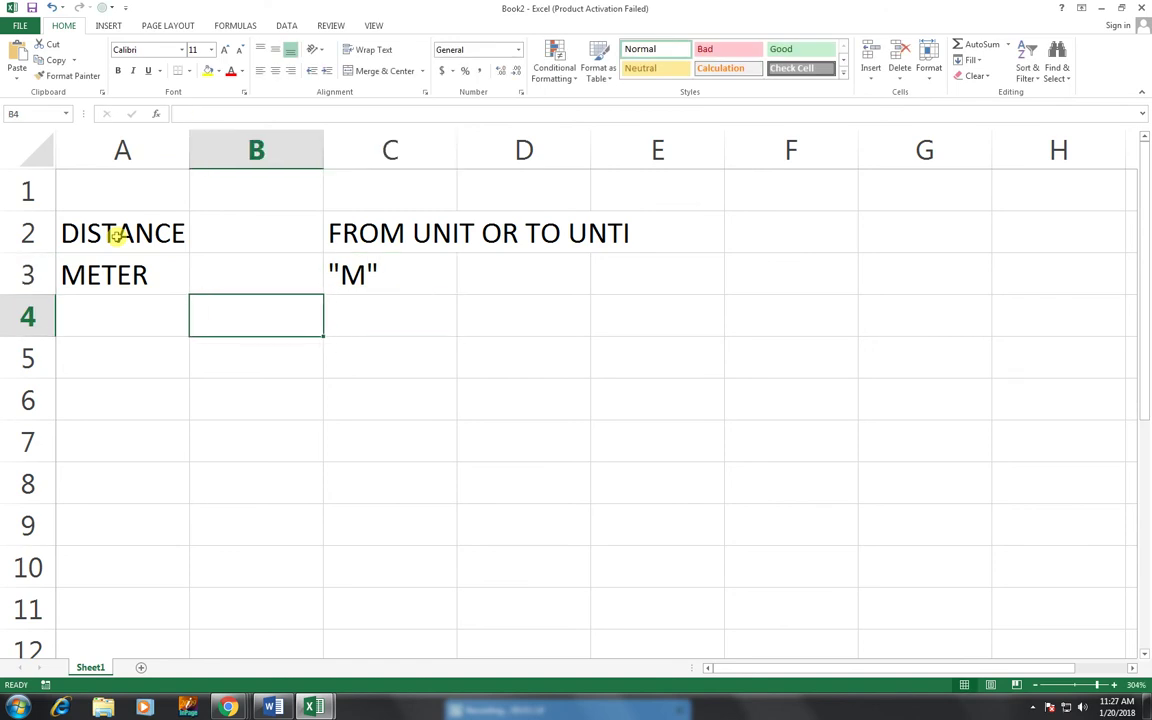
pyautogui.press('Left')
# - Enter STATUTE MILE in A4 with its unit code "MI" in C4
pyautogui.write('ST')
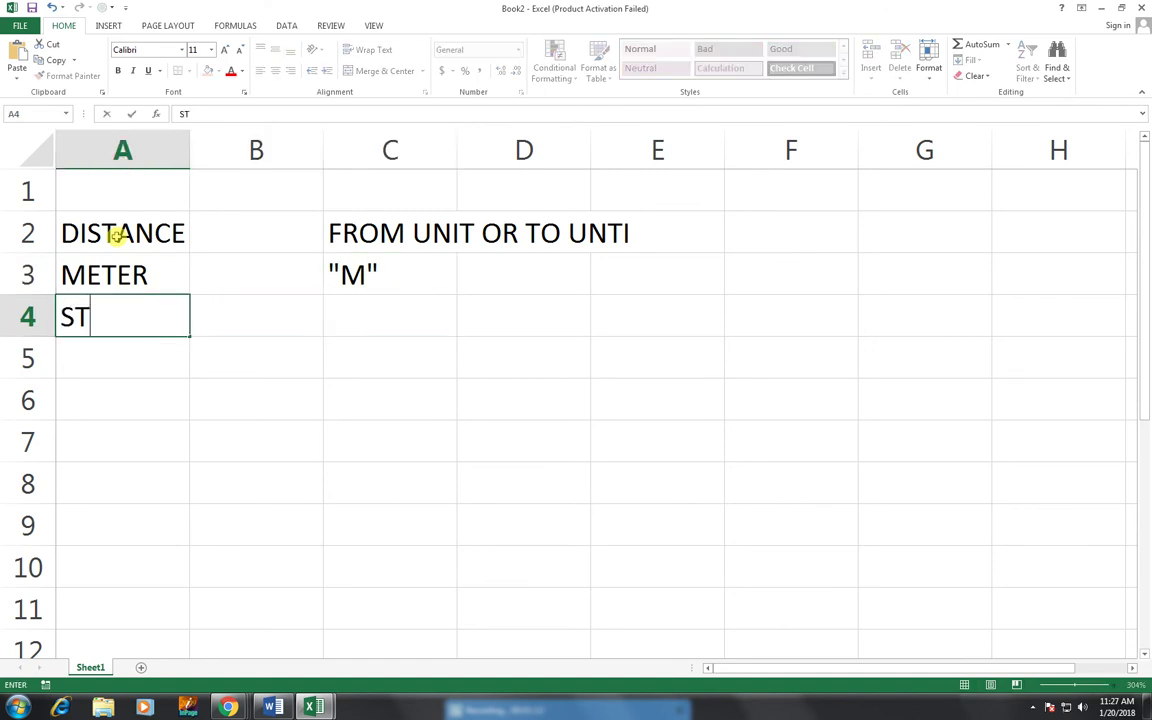
pyautogui.write('A')
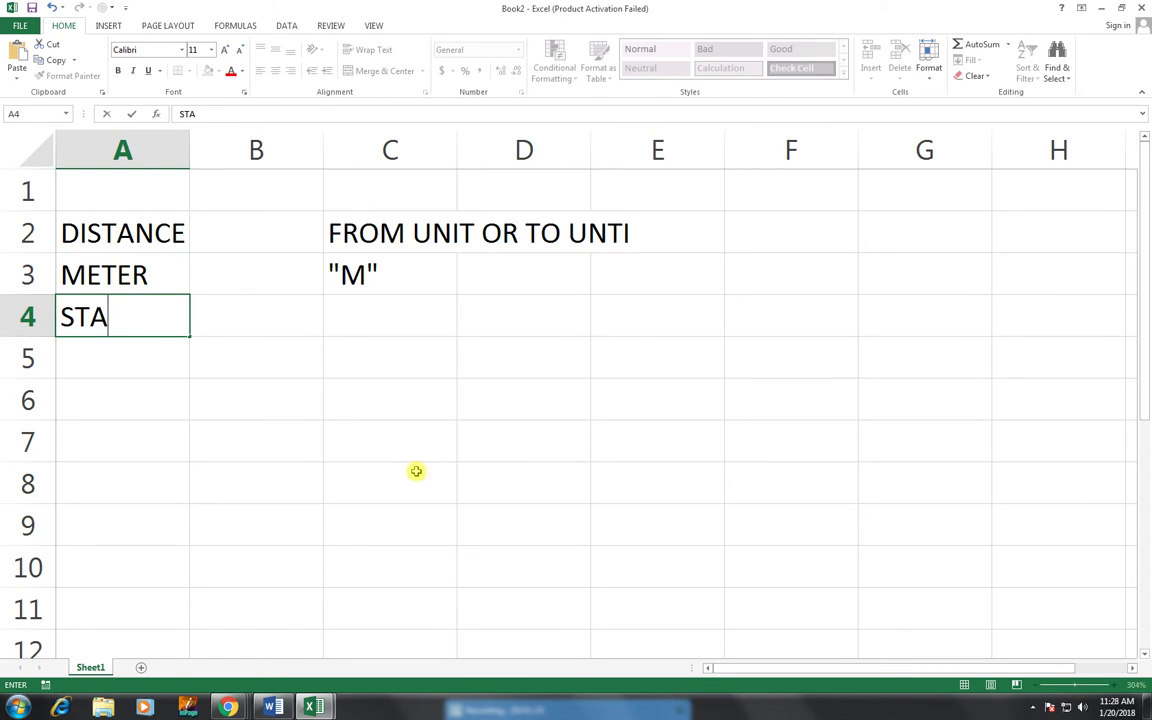
pyautogui.write('TU')
pyautogui.write('T')
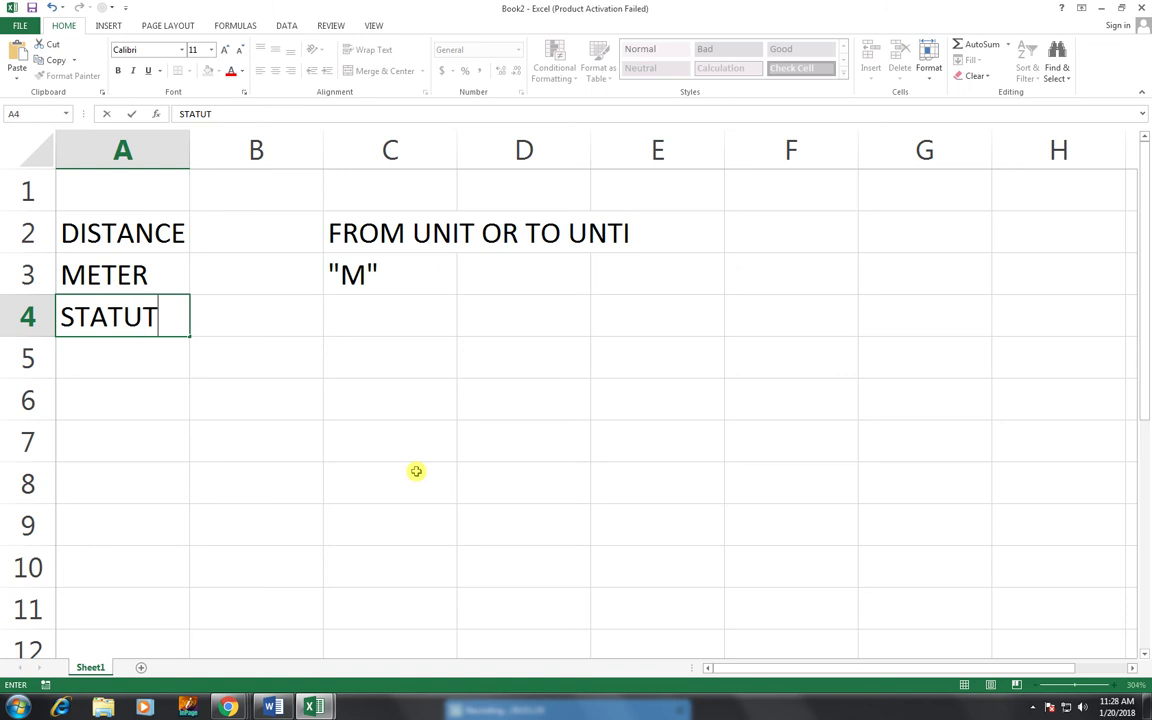
pyautogui.write('E MILE')
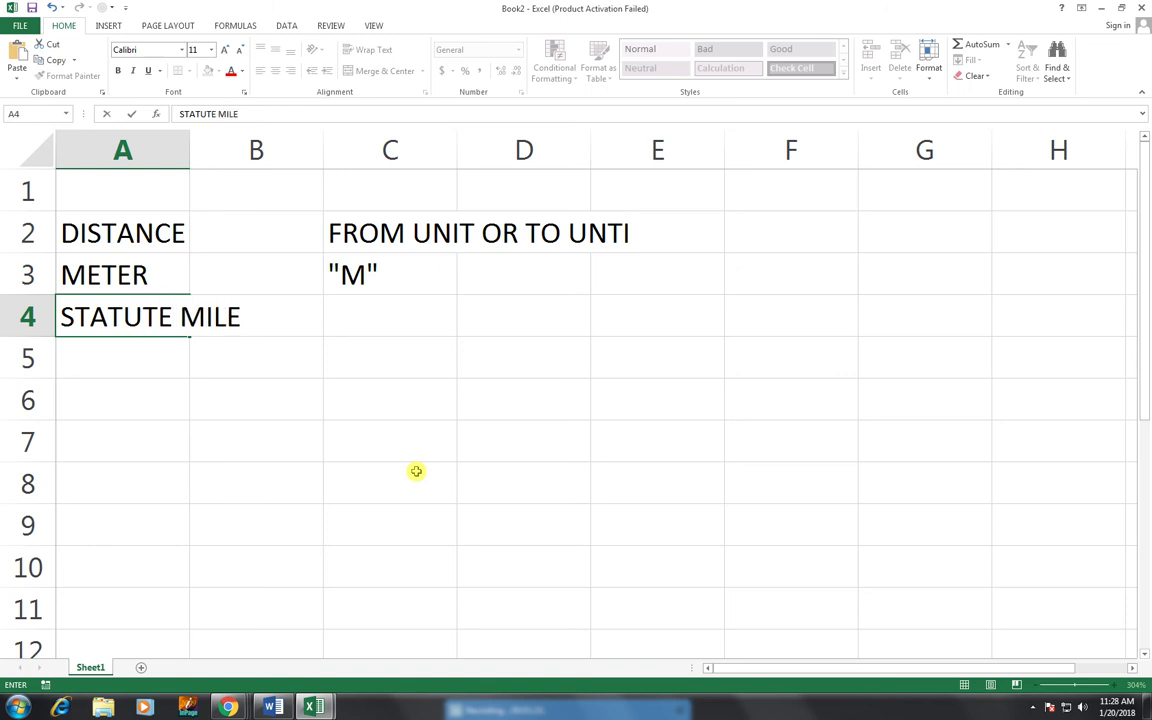
pyautogui.press('Return')
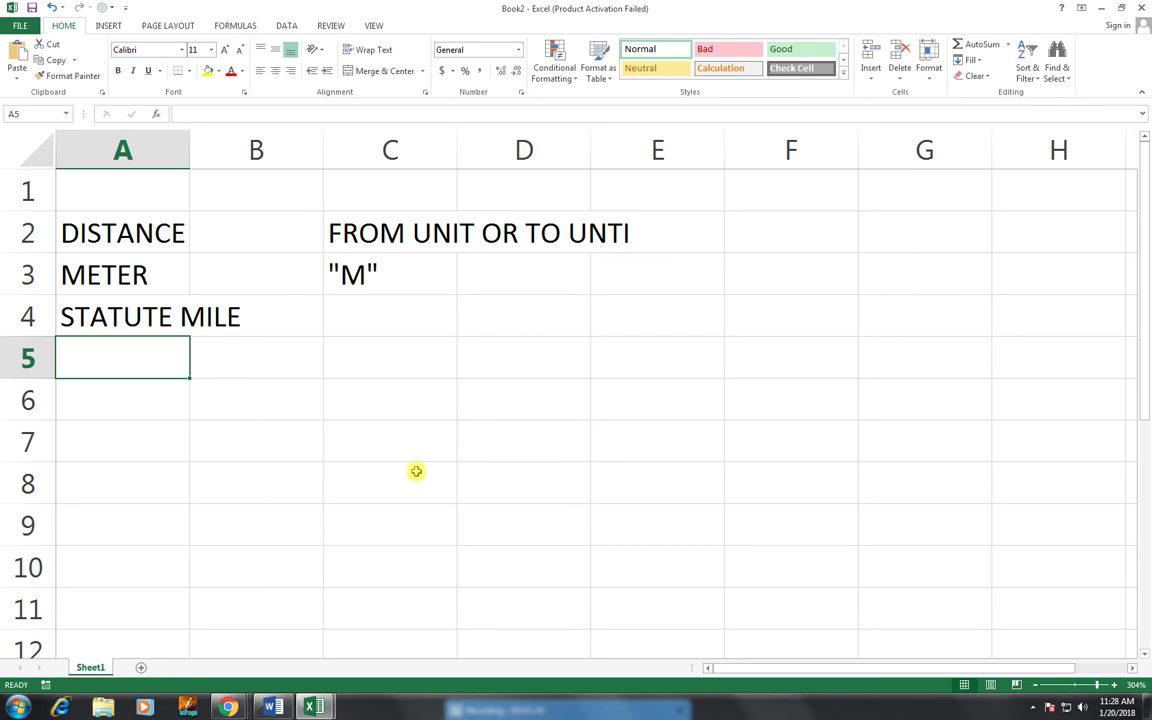
pyautogui.press('Right')
pyautogui.press('Up')
pyautogui.press('Up')
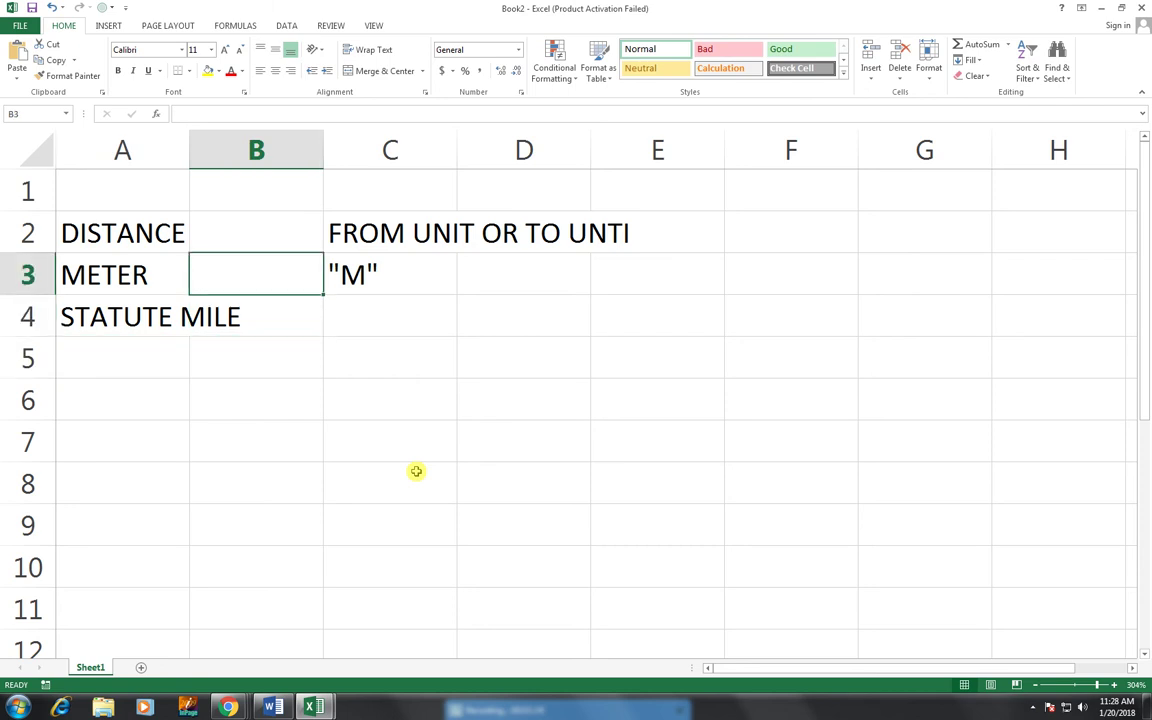
pyautogui.press('Right')
pyautogui.press('Down')
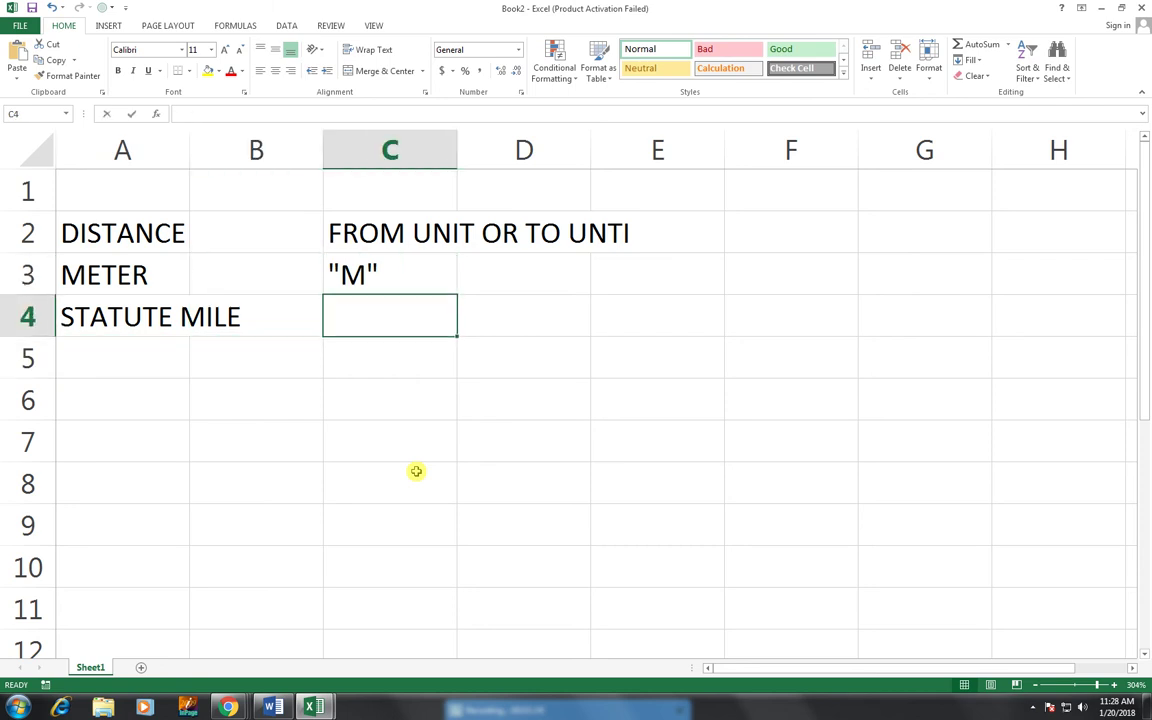
pyautogui.write('"MI"')
pyautogui.press('Return')
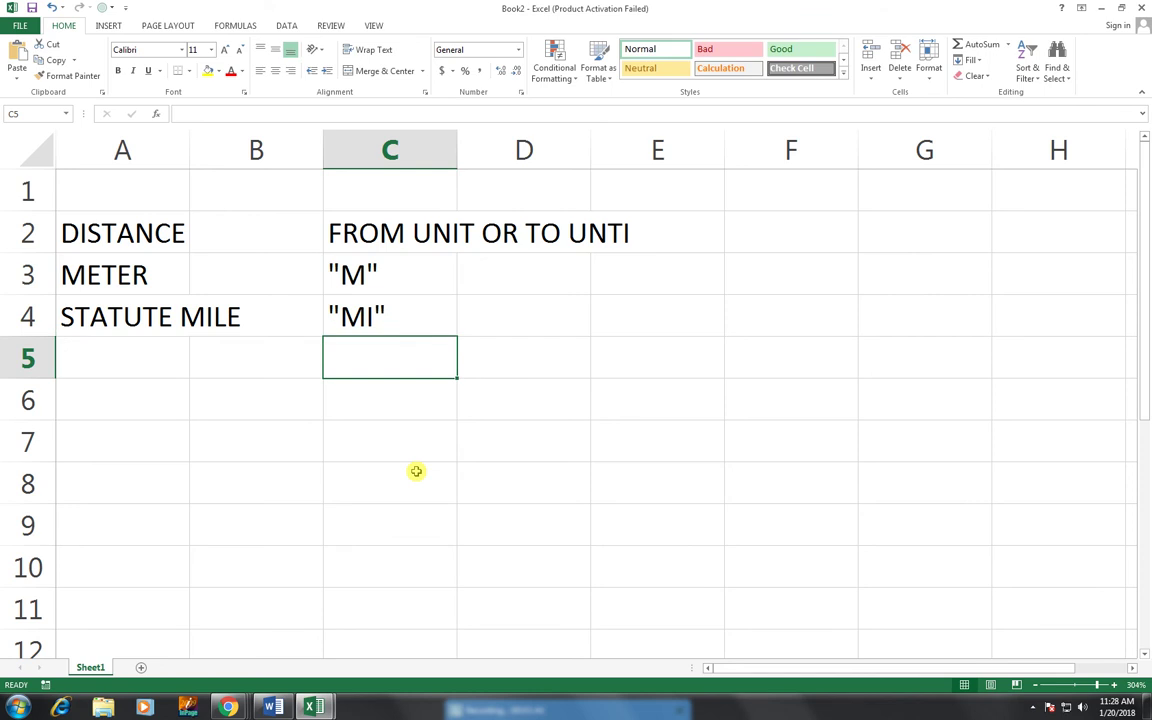
pyautogui.press('Up')
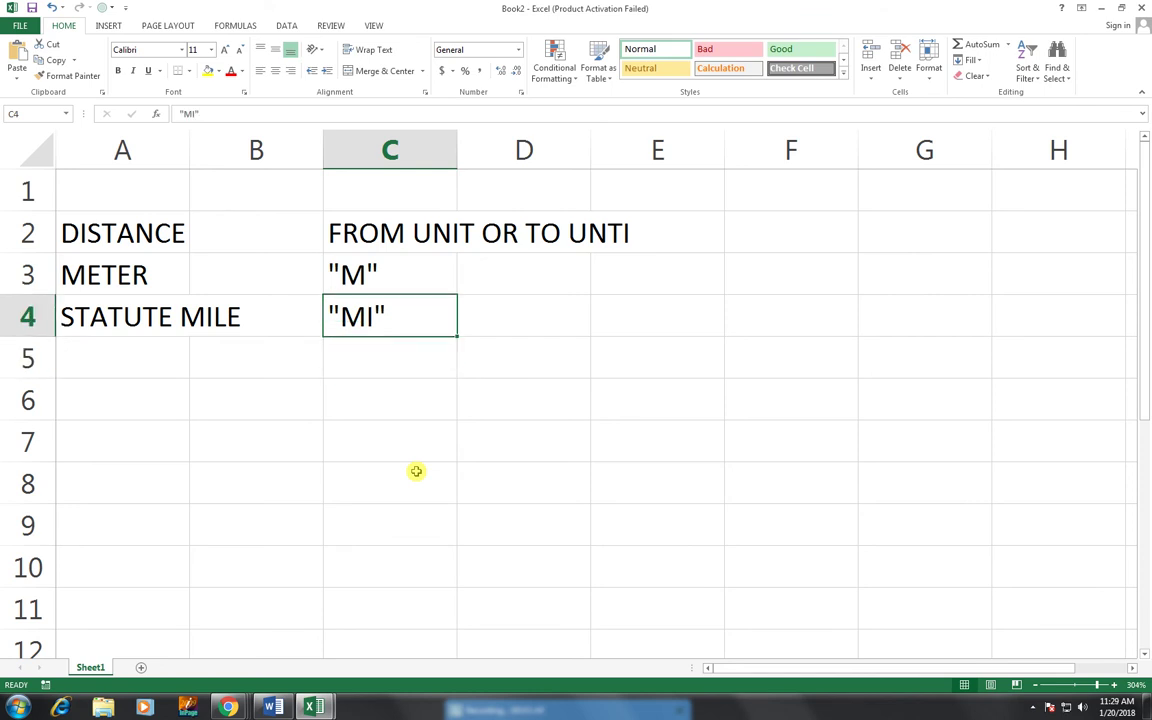
pyautogui.press('Down')
pyautogui.press('Left')
pyautogui.press('Left')
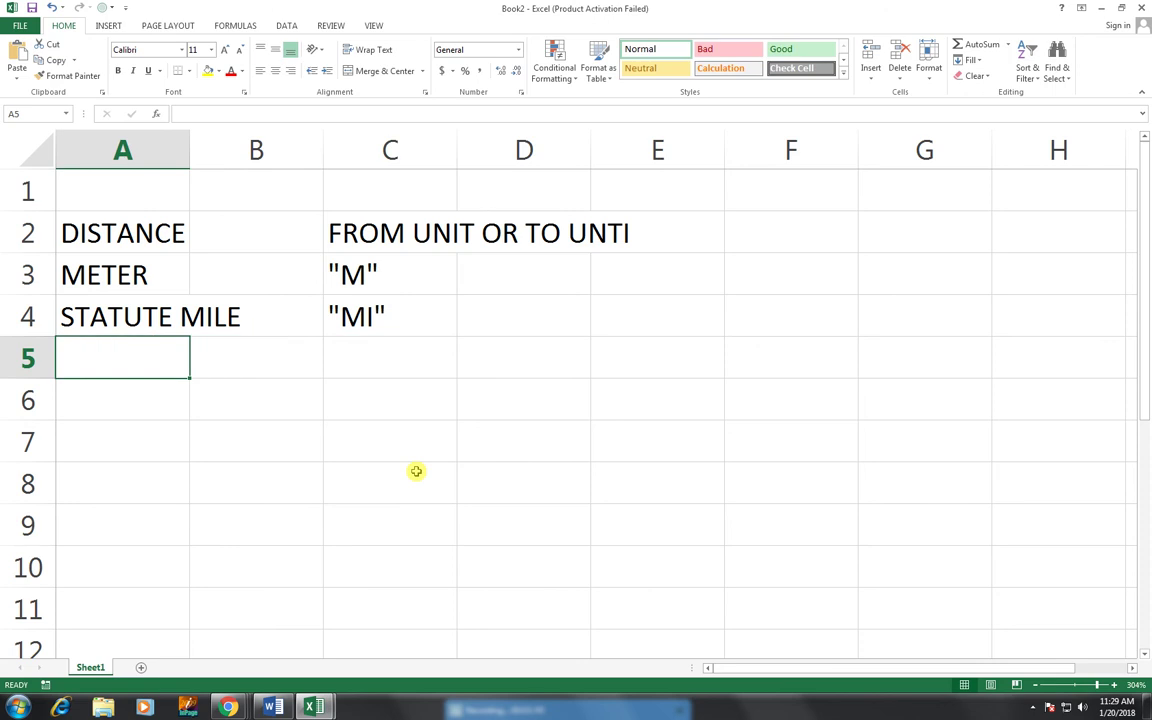
# - Enter NAUTICAL MILE in A5 with code "NMI" in C5
pyautogui.write('N')
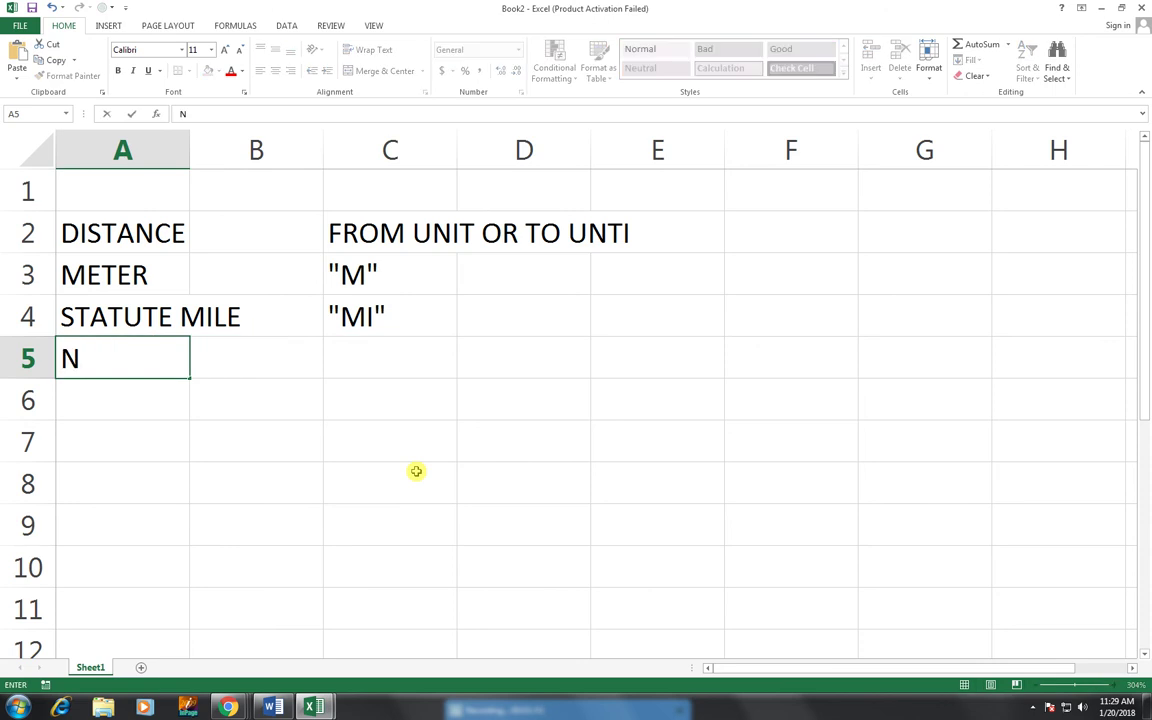
pyautogui.write('AUTICAL')
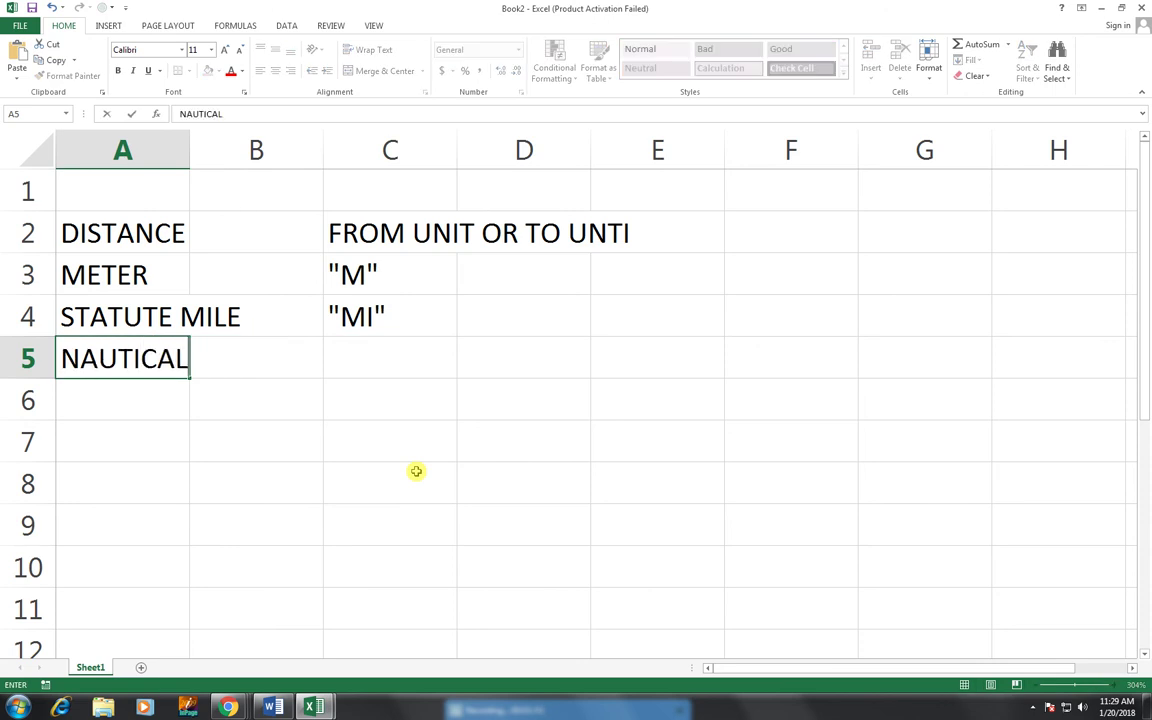
pyautogui.write(' MILW')
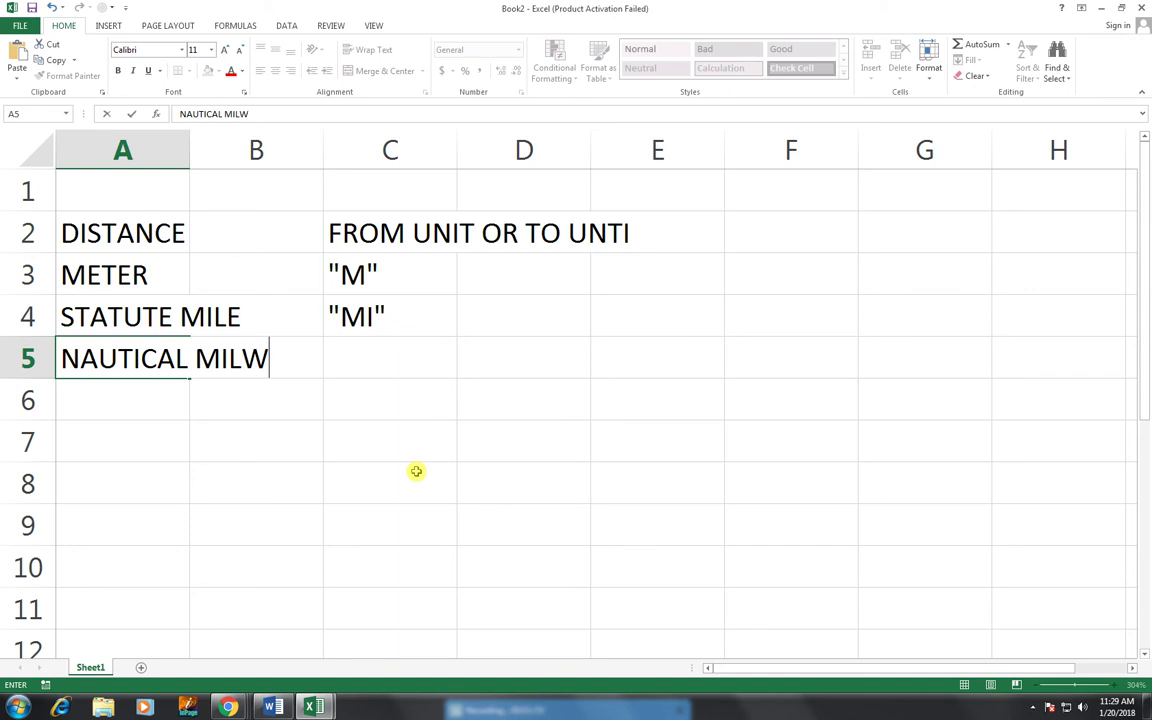
pyautogui.press('BackSpace')
pyautogui.write('E')
pyautogui.press('Tab')
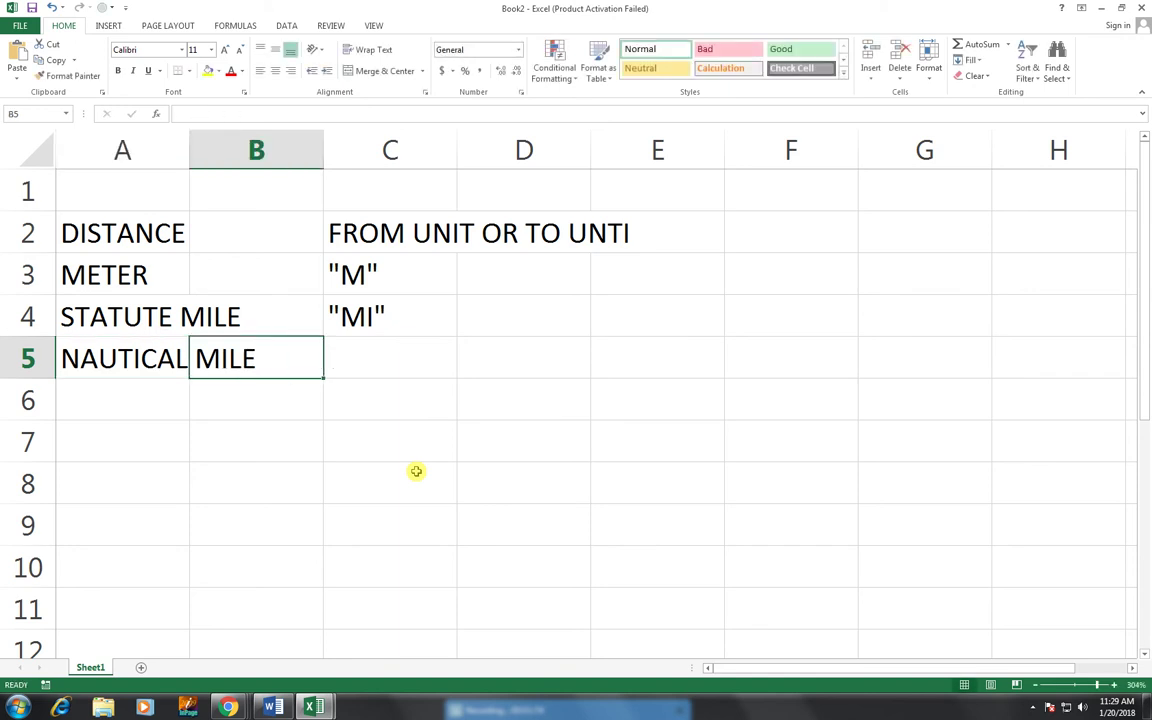
pyautogui.press('Right')
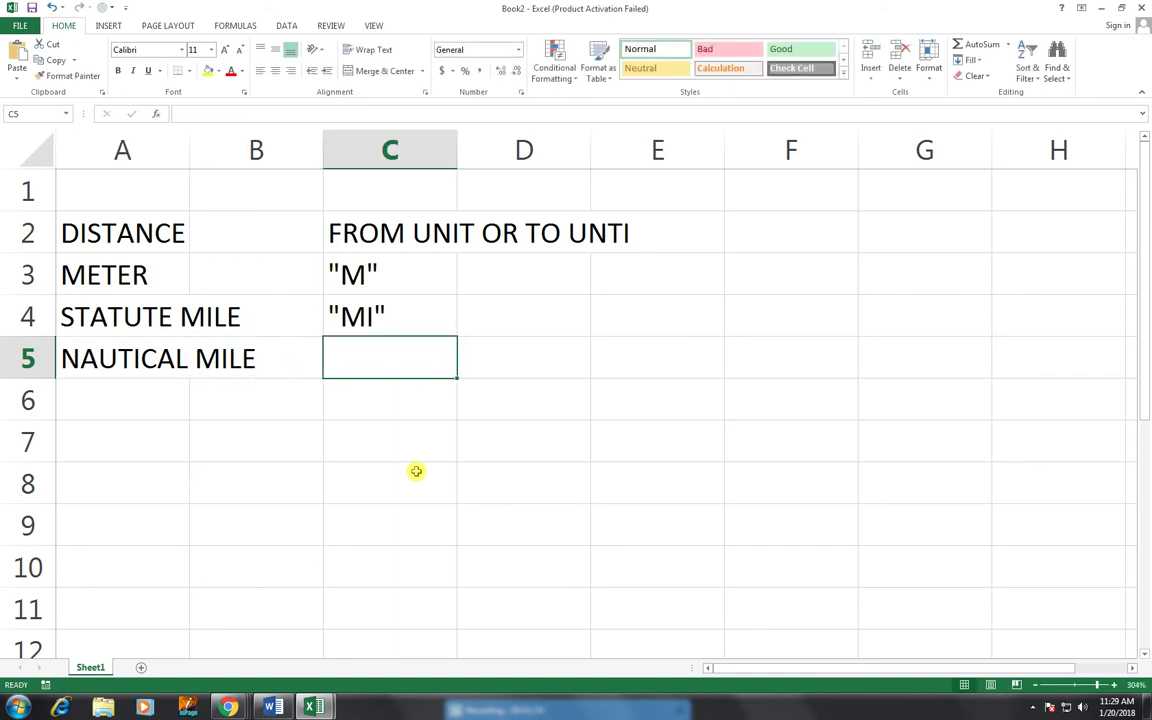
pyautogui.write('"NMI')
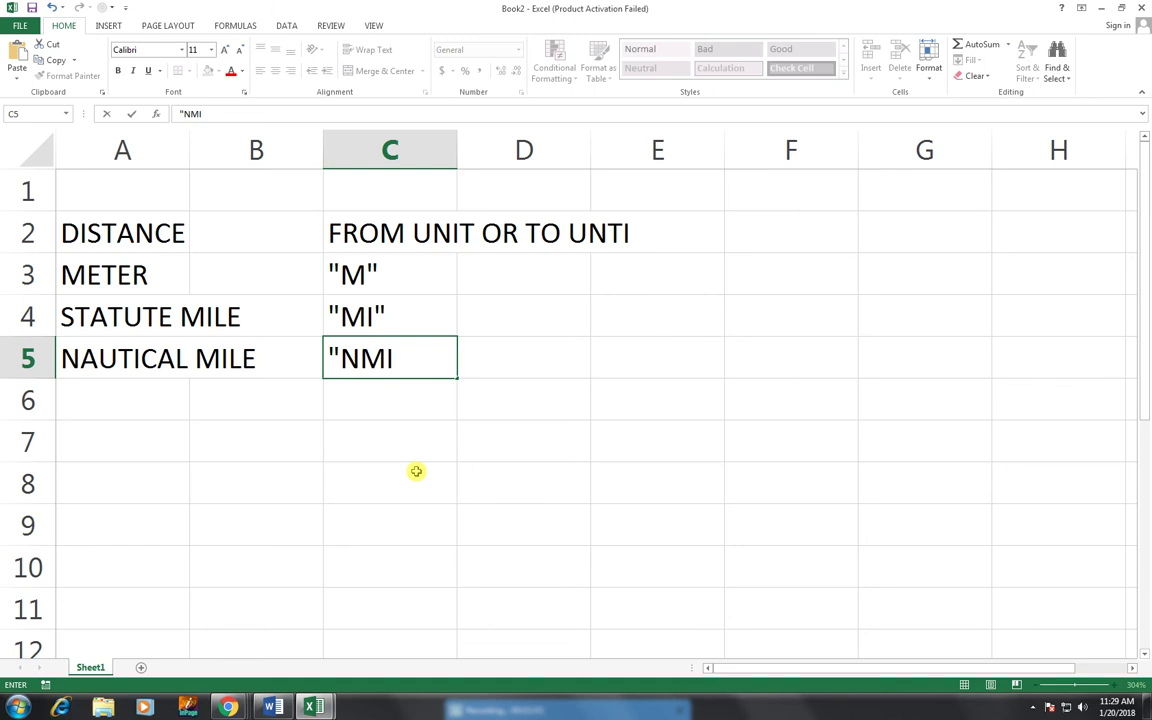
pyautogui.write('"')
pyautogui.press('Return')
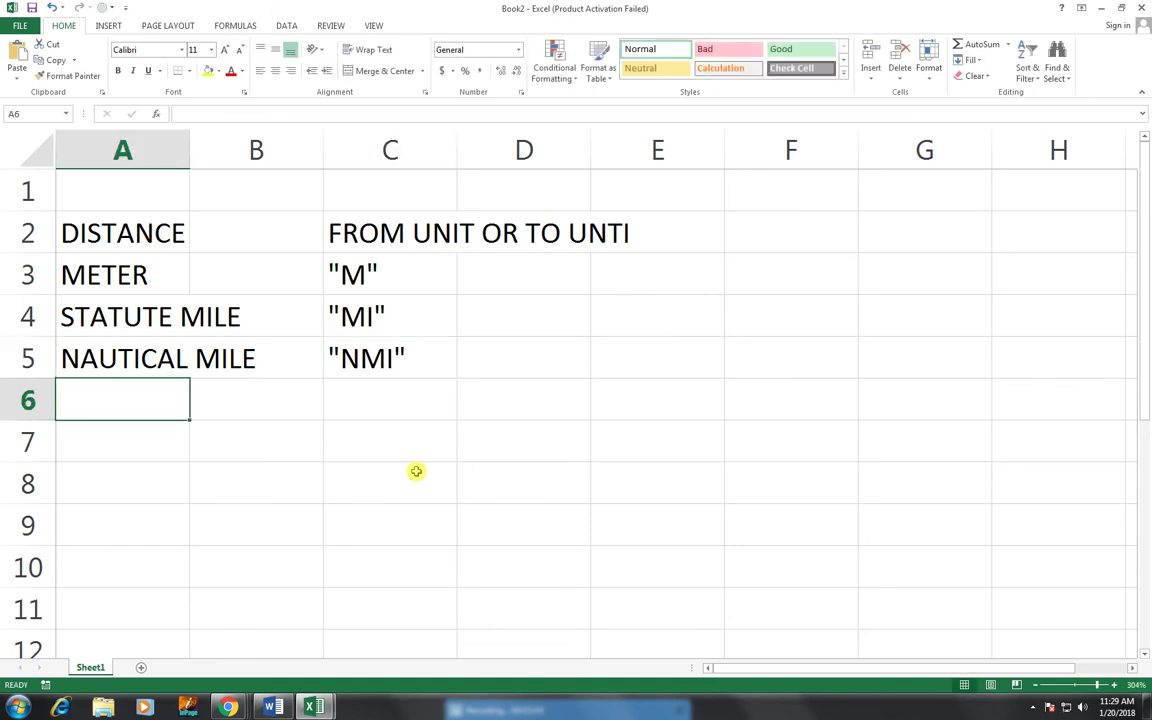
# - Enter INCH in A6 with code "IN" in C6
pyautogui.write('INCH')
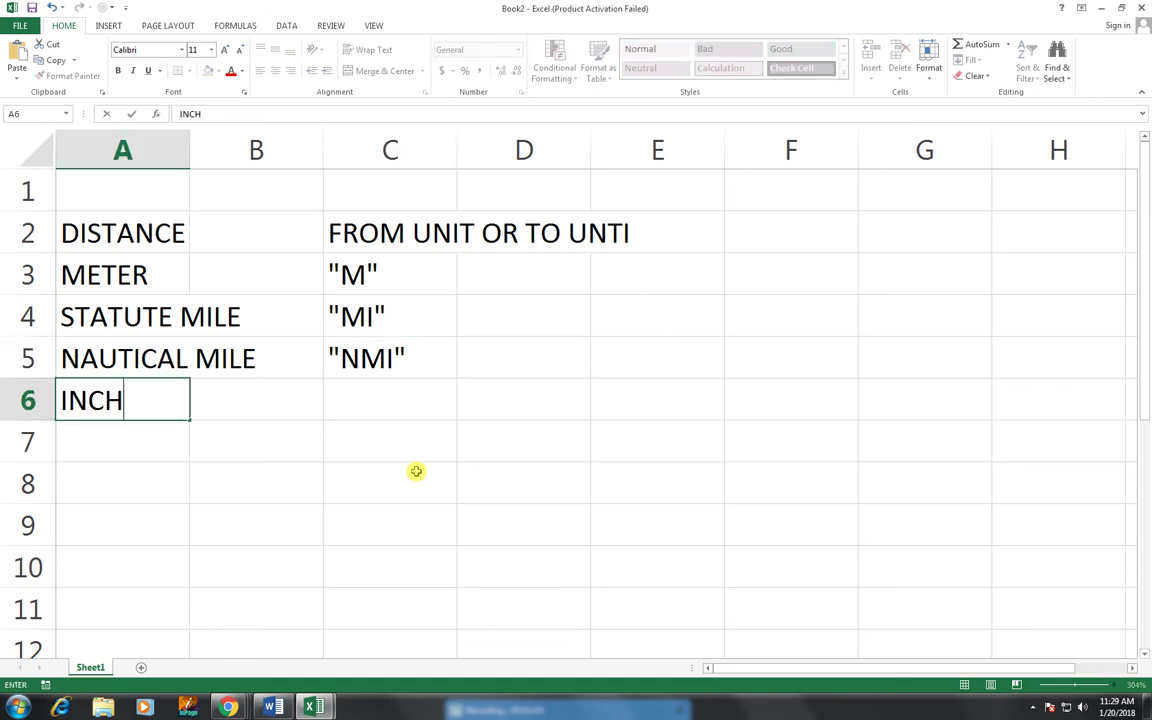
pyautogui.press('Tab')
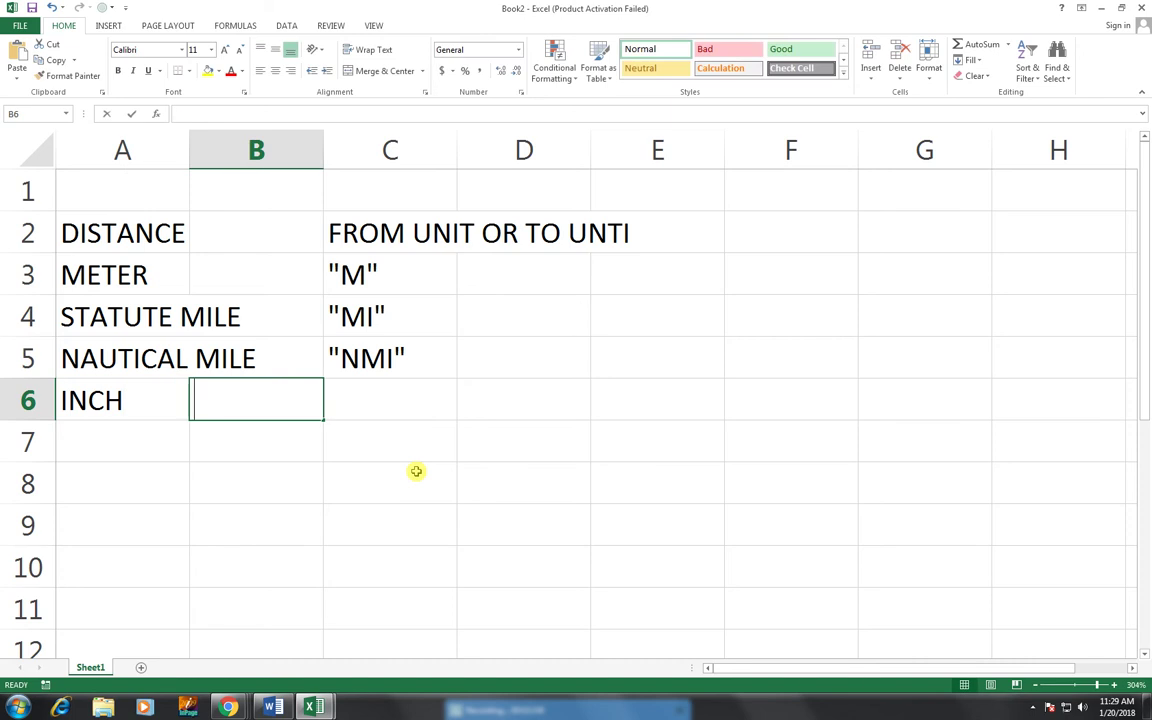
pyautogui.write('"')
pyautogui.press('BackSpace')
pyautogui.press('Tab')
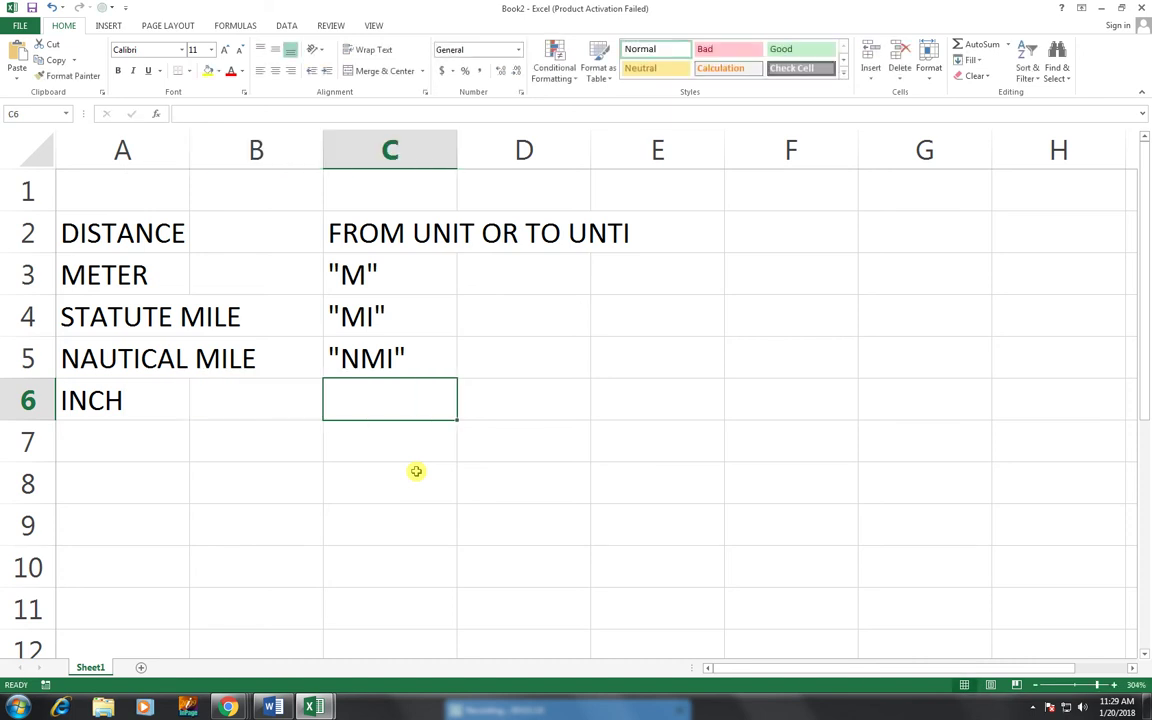
pyautogui.write('"INC')
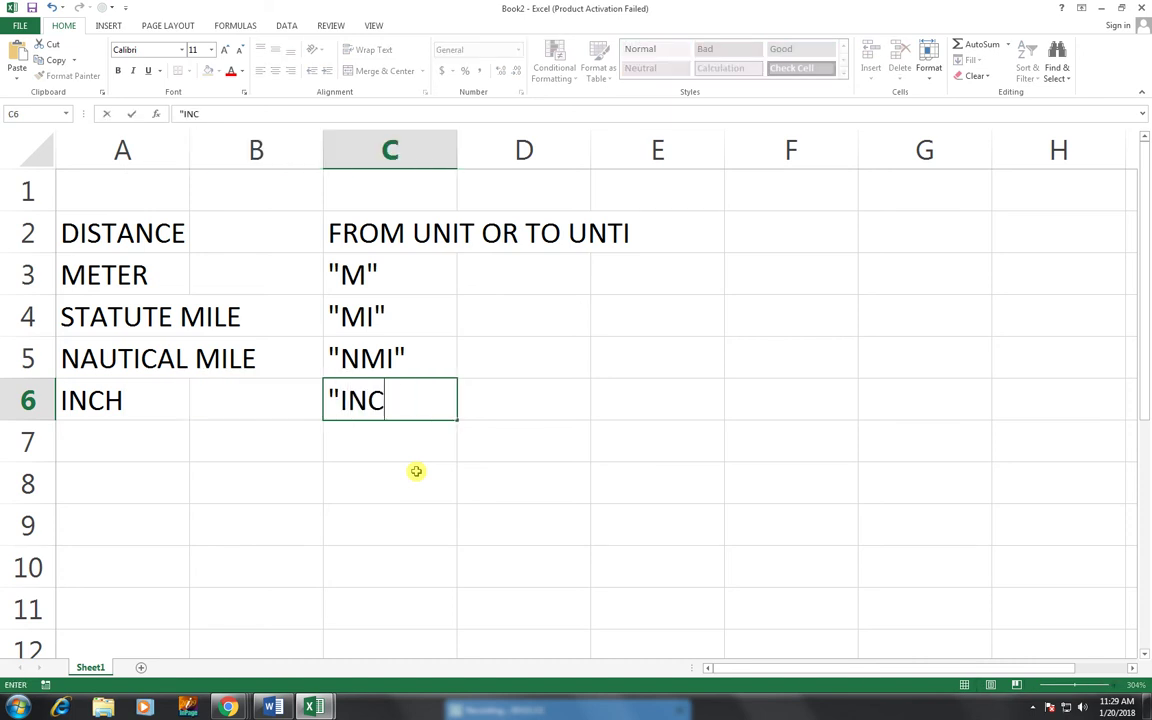
pyautogui.press('BackSpace')
pyautogui.write('"')
pyautogui.press('Return')
pyautogui.press('Left')
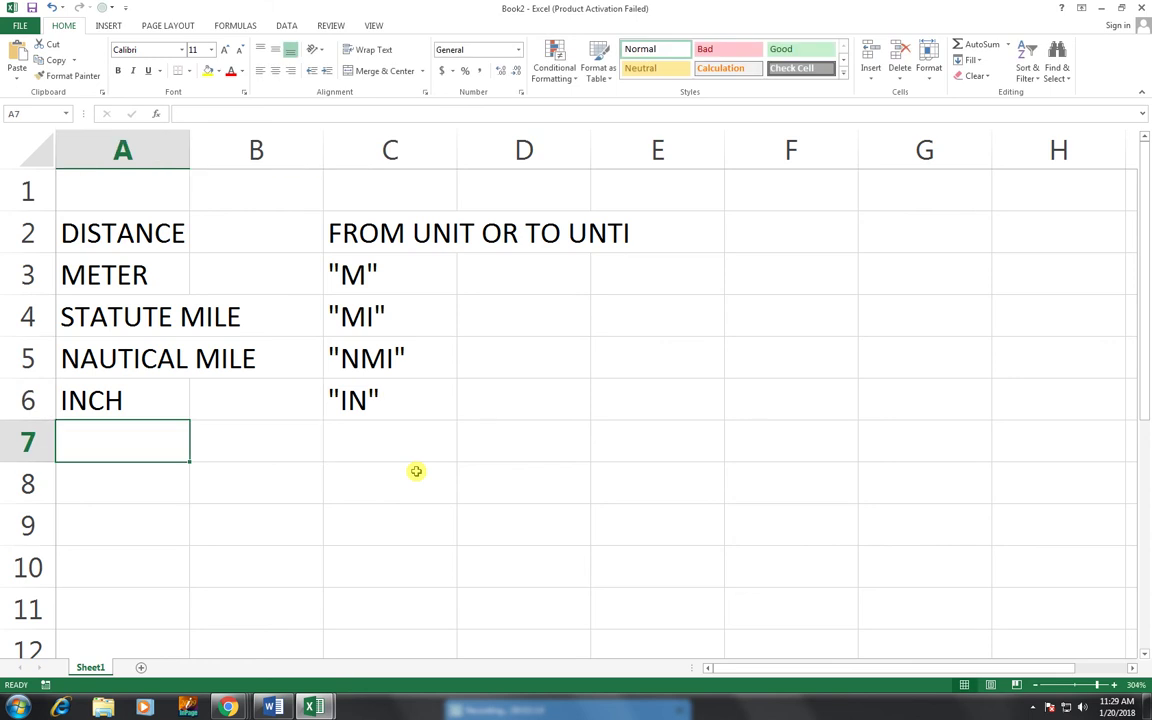
# - Enter YARD in A7 with code "YD" in C7
pyautogui.write('YARD')
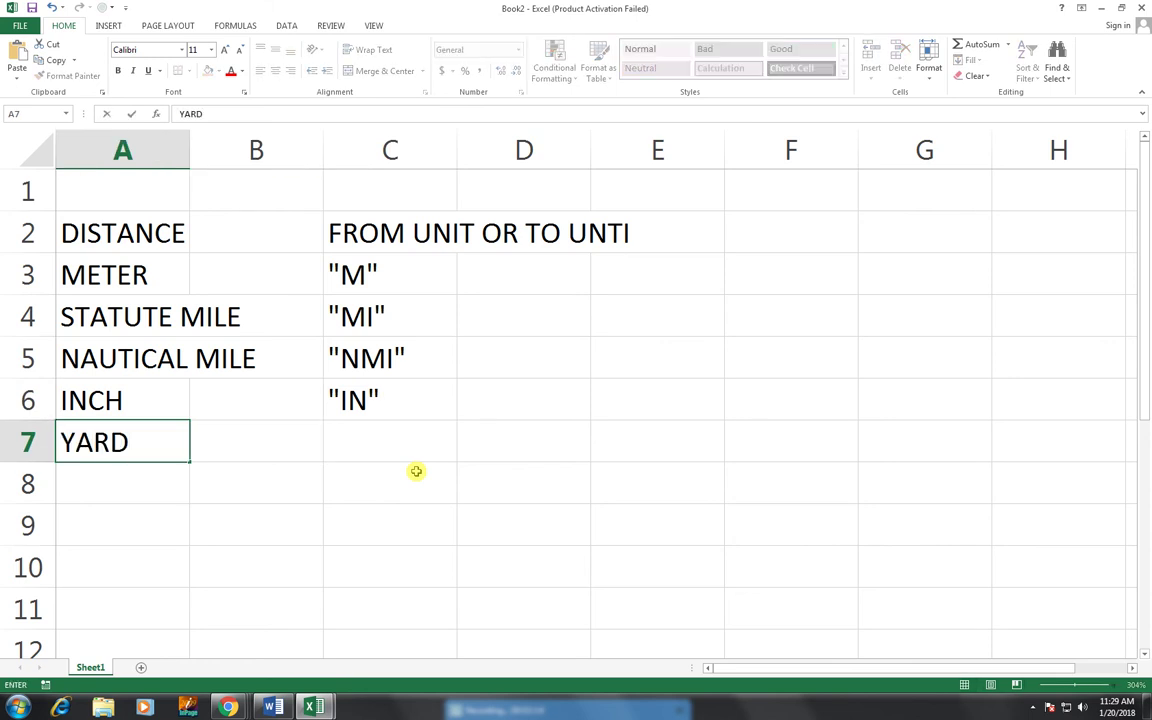
pyautogui.press('Right')
pyautogui.press('Right')
pyautogui.write('"')
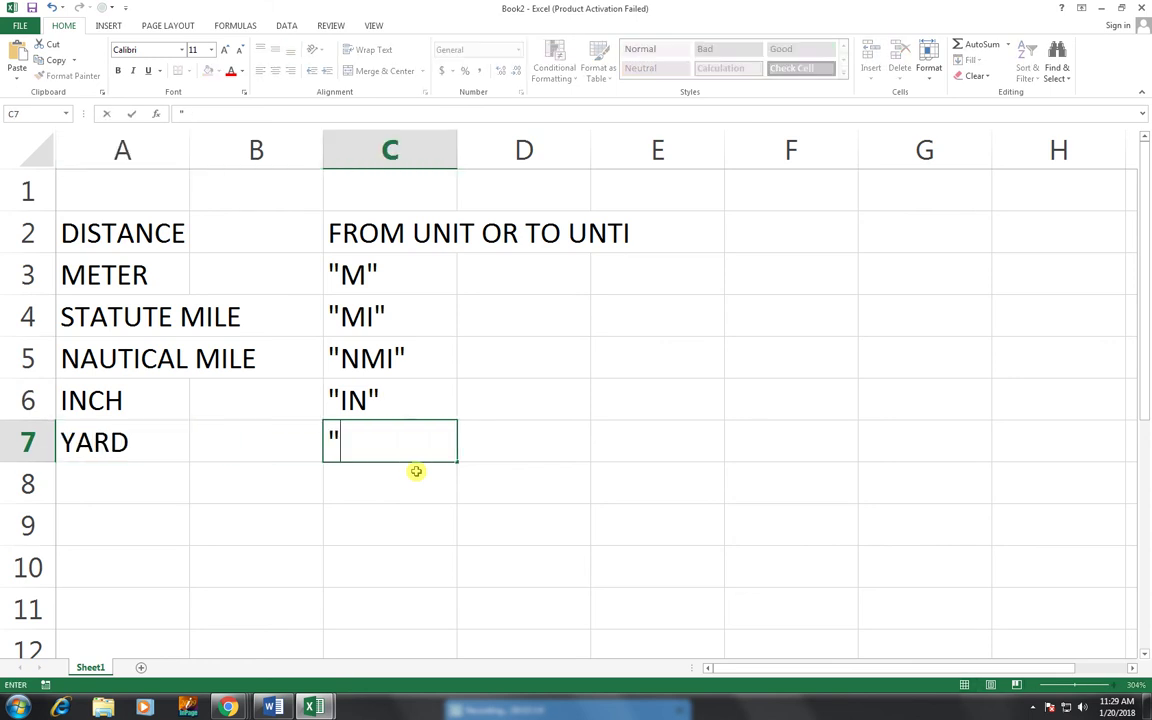
pyautogui.write('YD"')
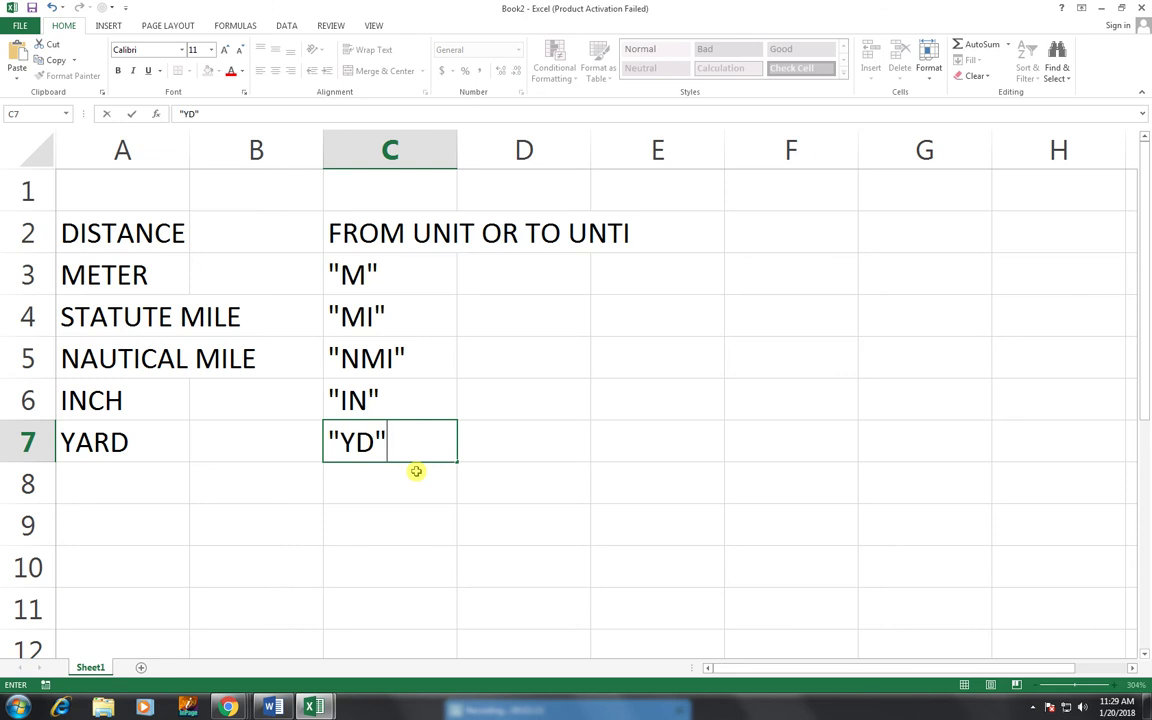
pyautogui.press('Return')
pyautogui.press('Return')
pyautogui.press('Left')
pyautogui.press('Left')
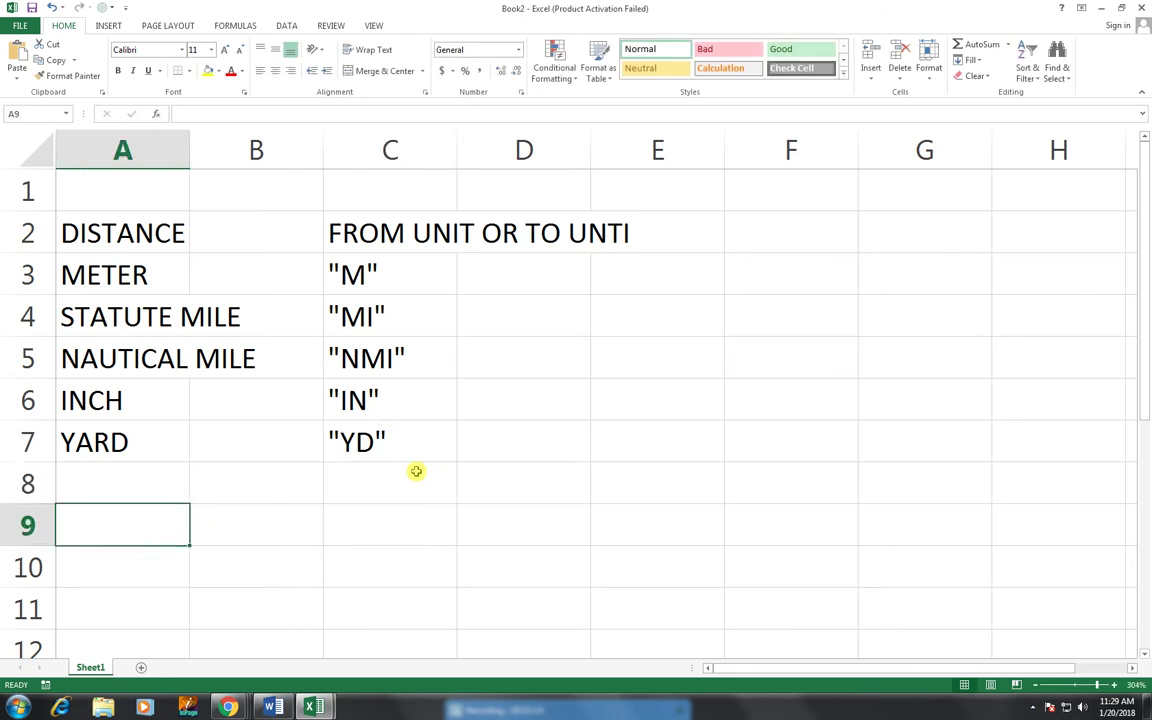
# - Select the range A8:G9 below the unit list
pyautogui.press('Right')
pyautogui.press('Right')
pyautogui.press('Right')
pyautogui.press('Up')
pyautogui.press('Up')
pyautogui.press('Up')
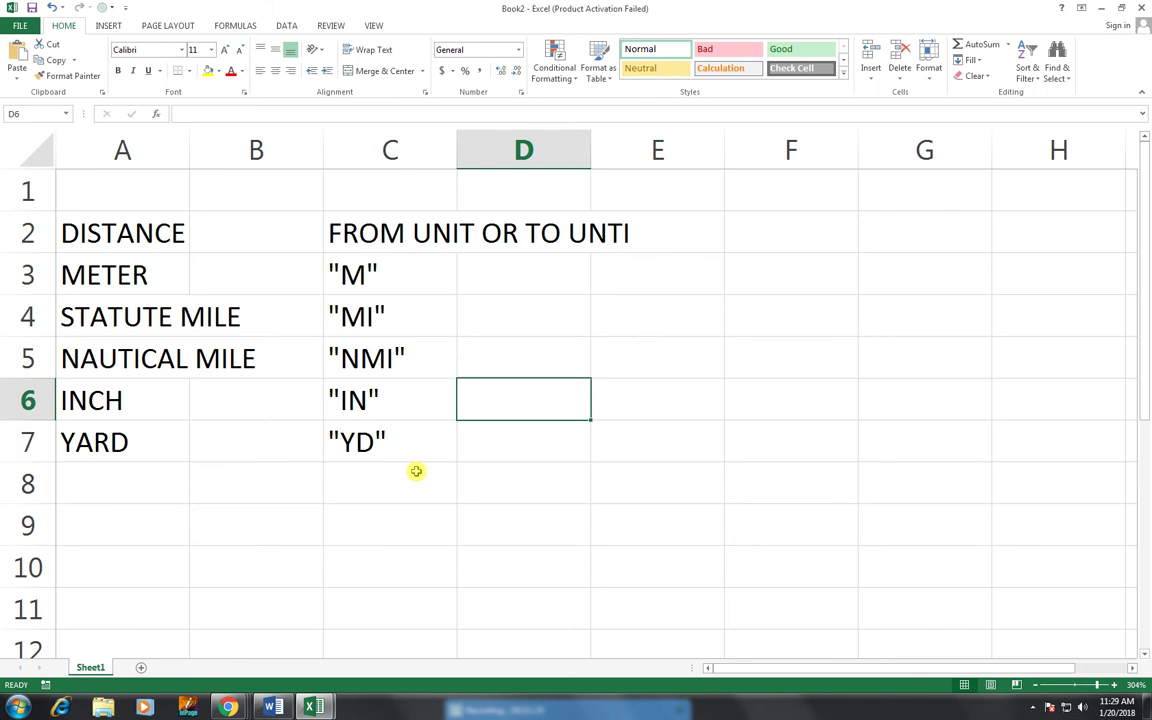
pyautogui.press('Down')
pyautogui.press('Down')
pyautogui.press('Down')
pyautogui.press('Down')
pyautogui.press('Left')
pyautogui.press('Left')
pyautogui.press('Left')
pyautogui.press('Up')
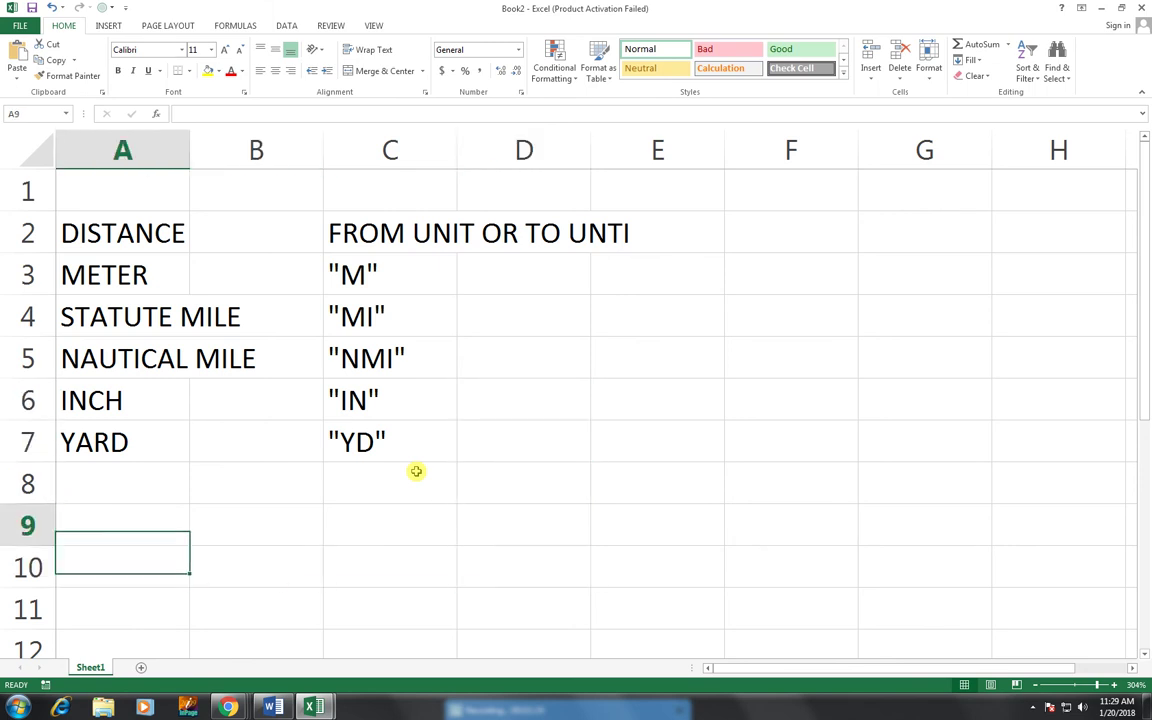
pyautogui.hotkey('shift', 'Right')
pyautogui.hotkey('shift', 'Right')
pyautogui.hotkey('shift', 'Right')
pyautogui.hotkey('shift', 'Right')
pyautogui.hotkey('shift', 'Right')
pyautogui.hotkey('shift', 'Right')
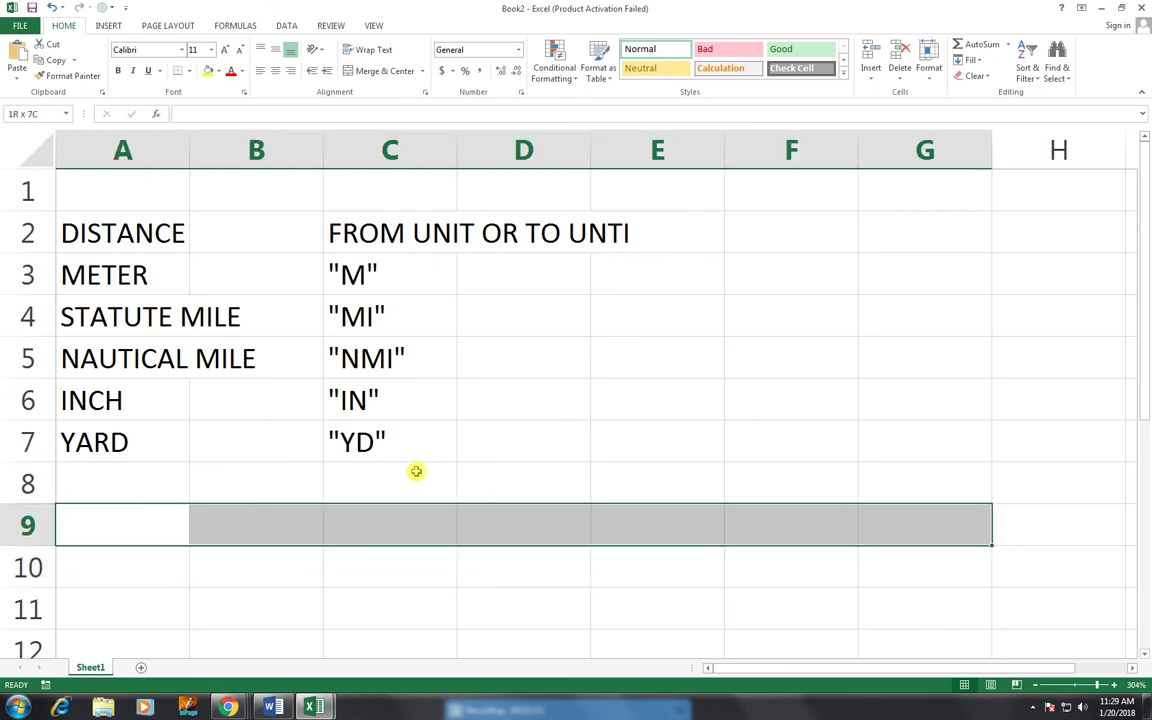
pyautogui.hotkey('shift', 'Up')
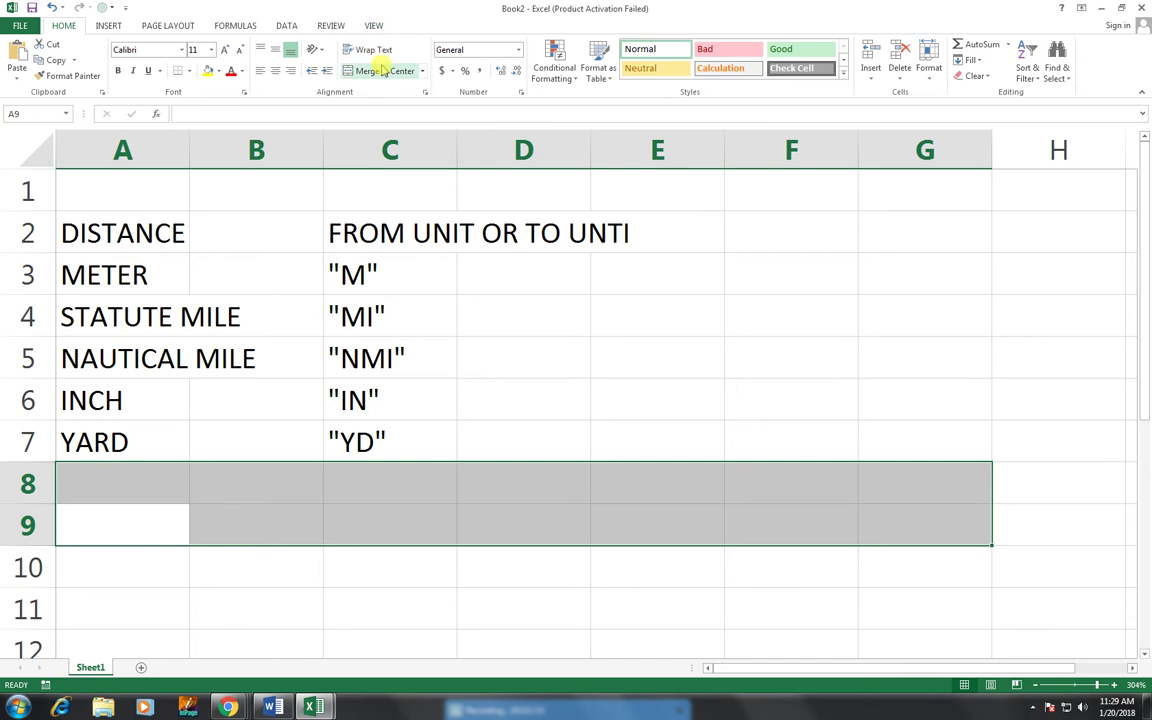
# - Merge A8:G9 and type 'FUNCTION CONVERT' into the merged cell
pyautogui.click(384, 72)
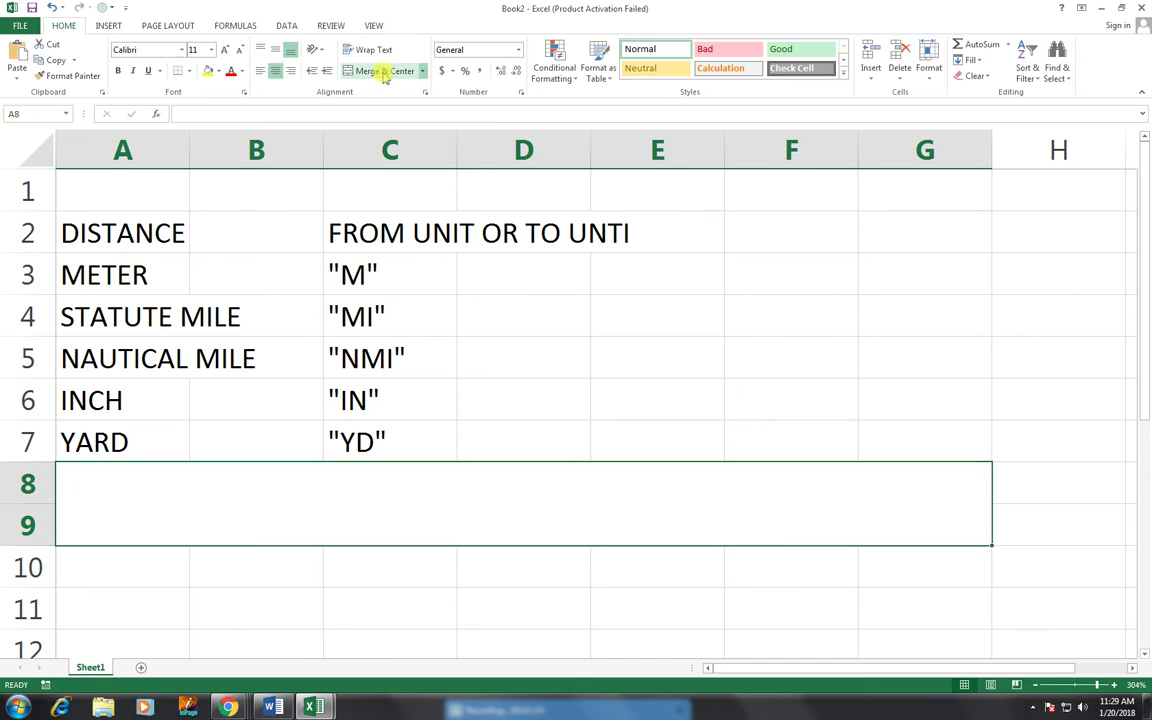
pyautogui.write('FUC')
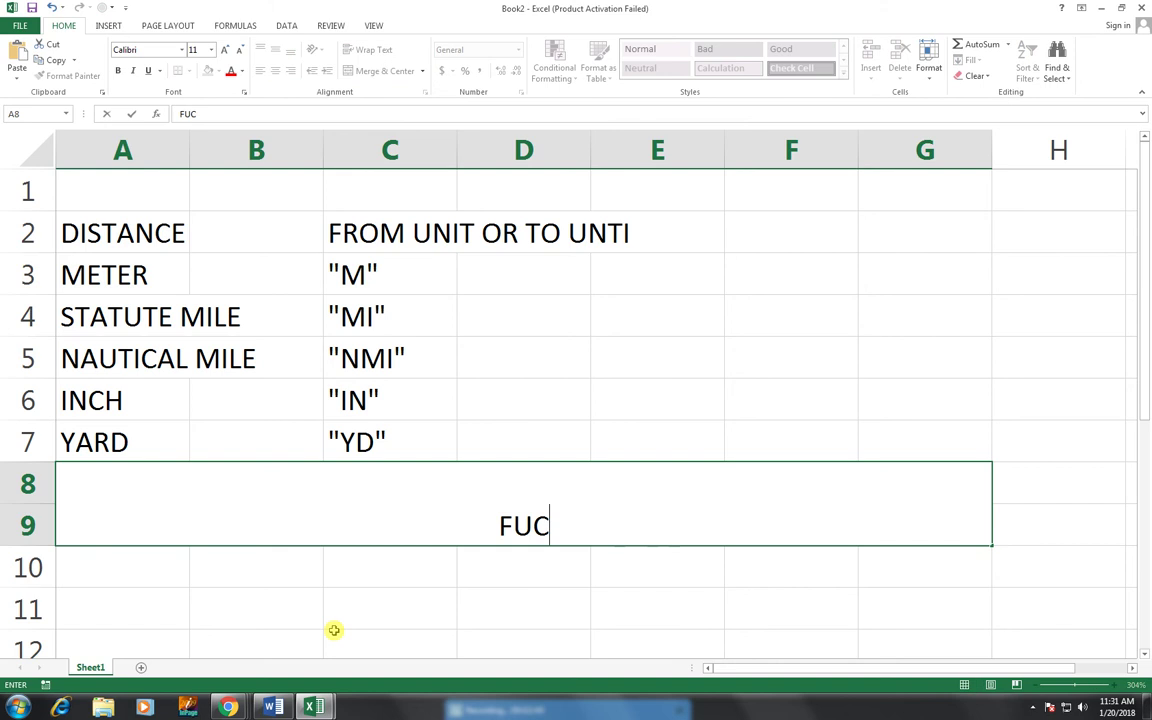
pyautogui.write('N')
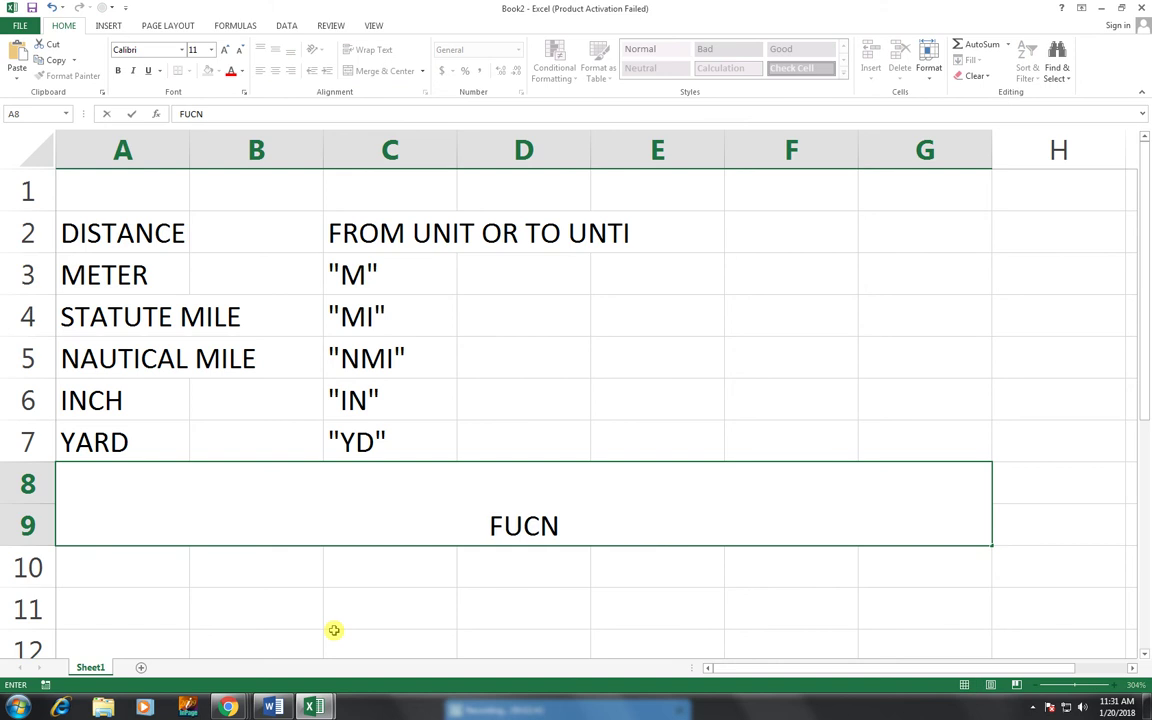
pyautogui.press('BackSpace')
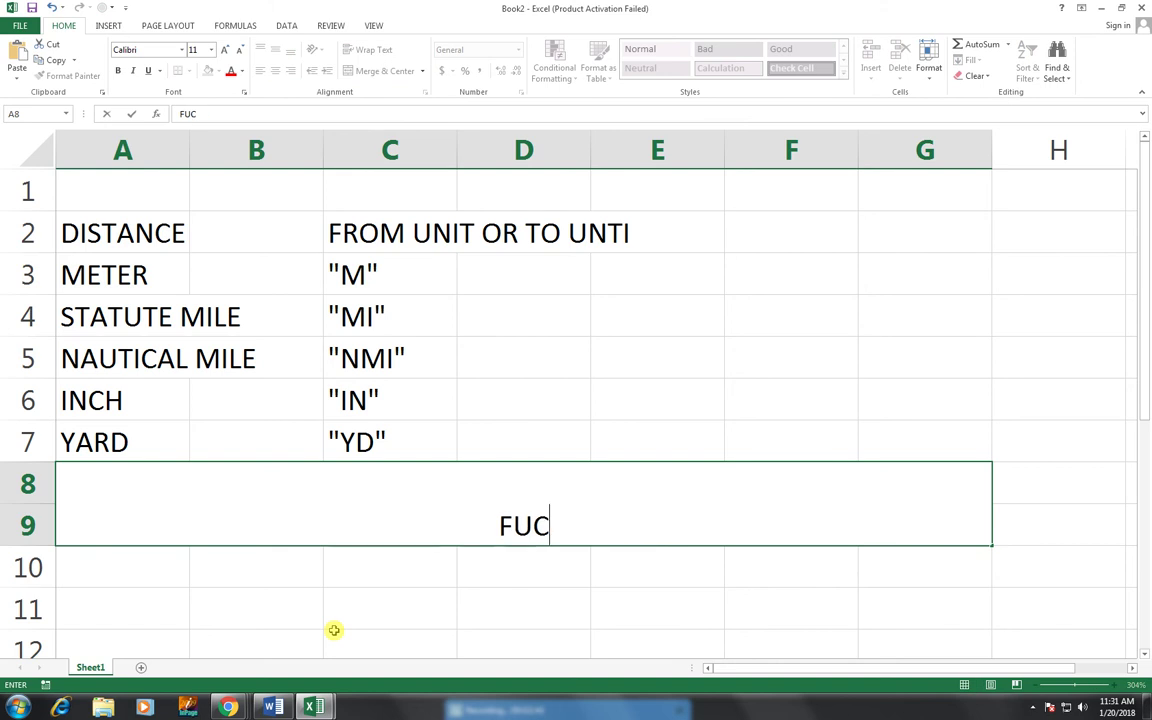
pyautogui.press('BackSpace')
pyautogui.write('N')
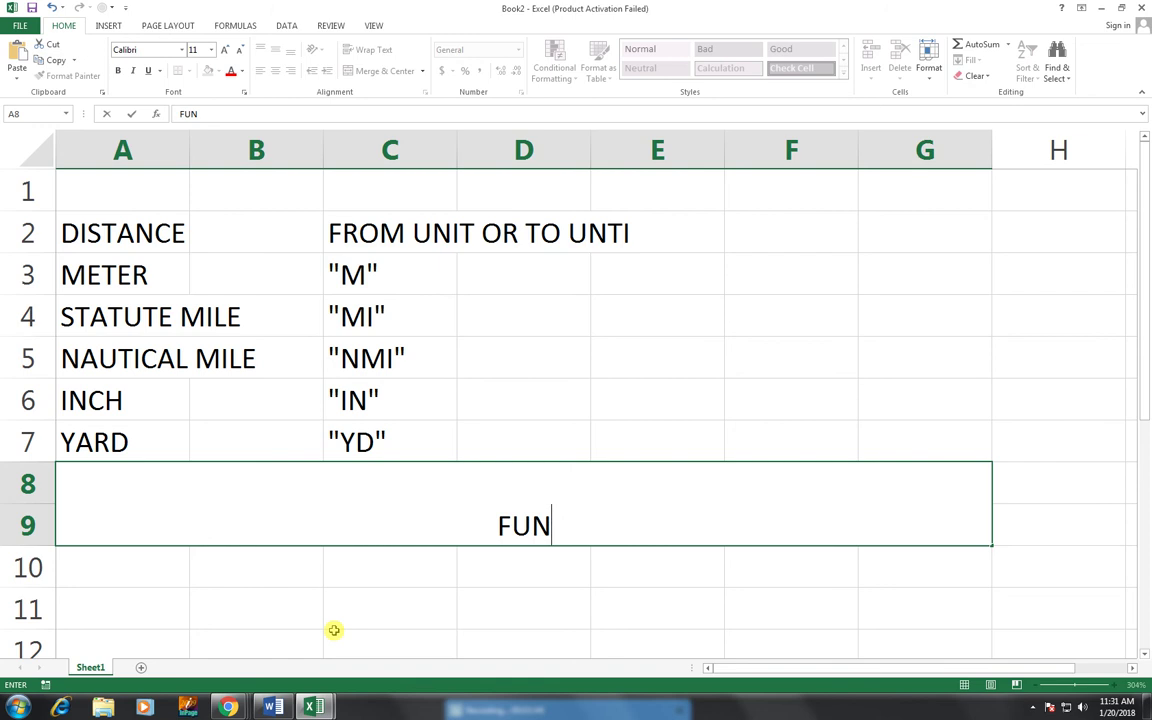
pyautogui.write('CTION')
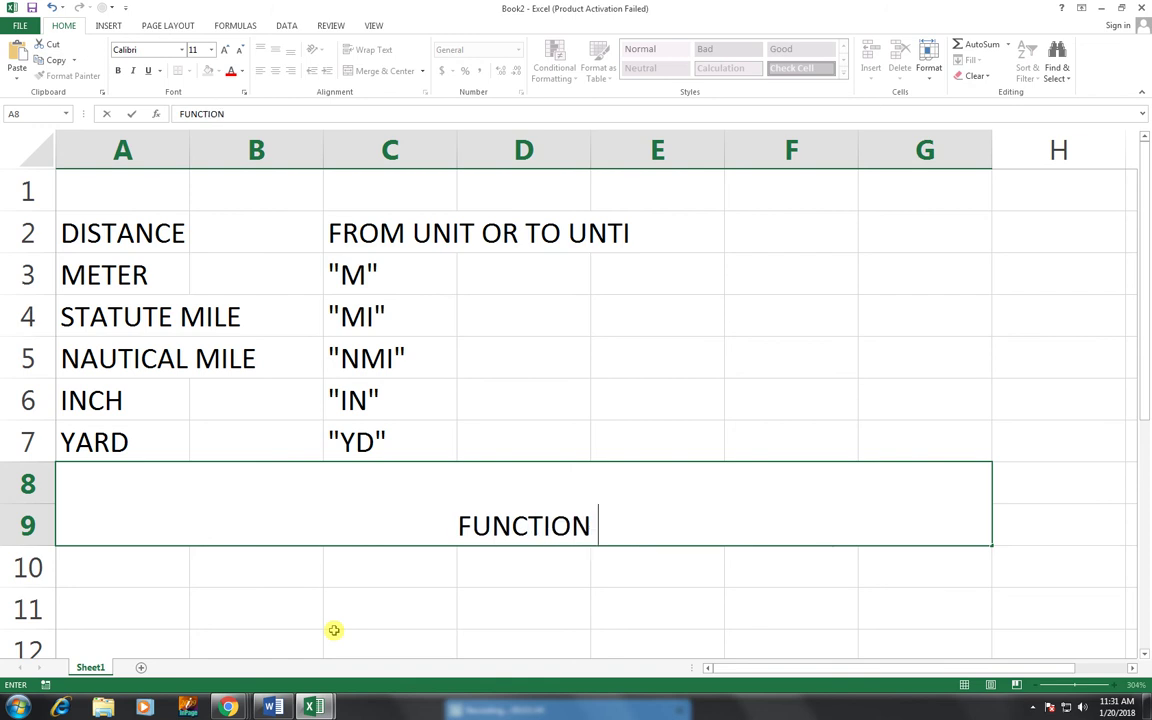
pyautogui.write(' CON')
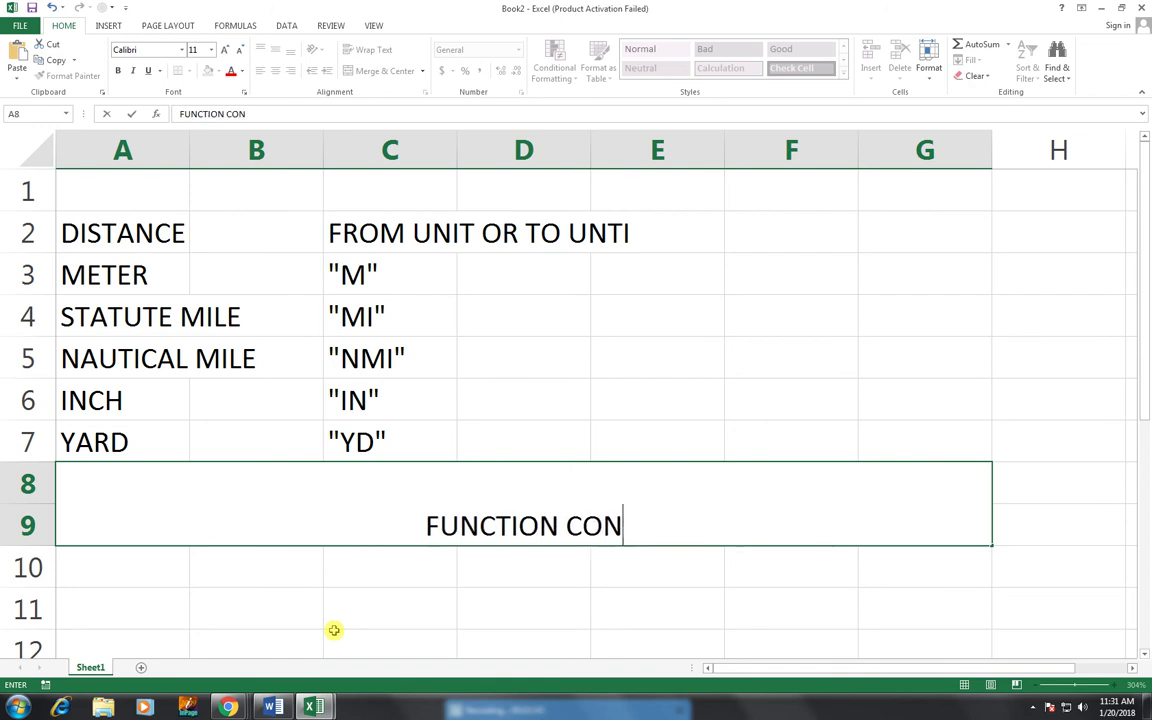
pyautogui.write('VERT')
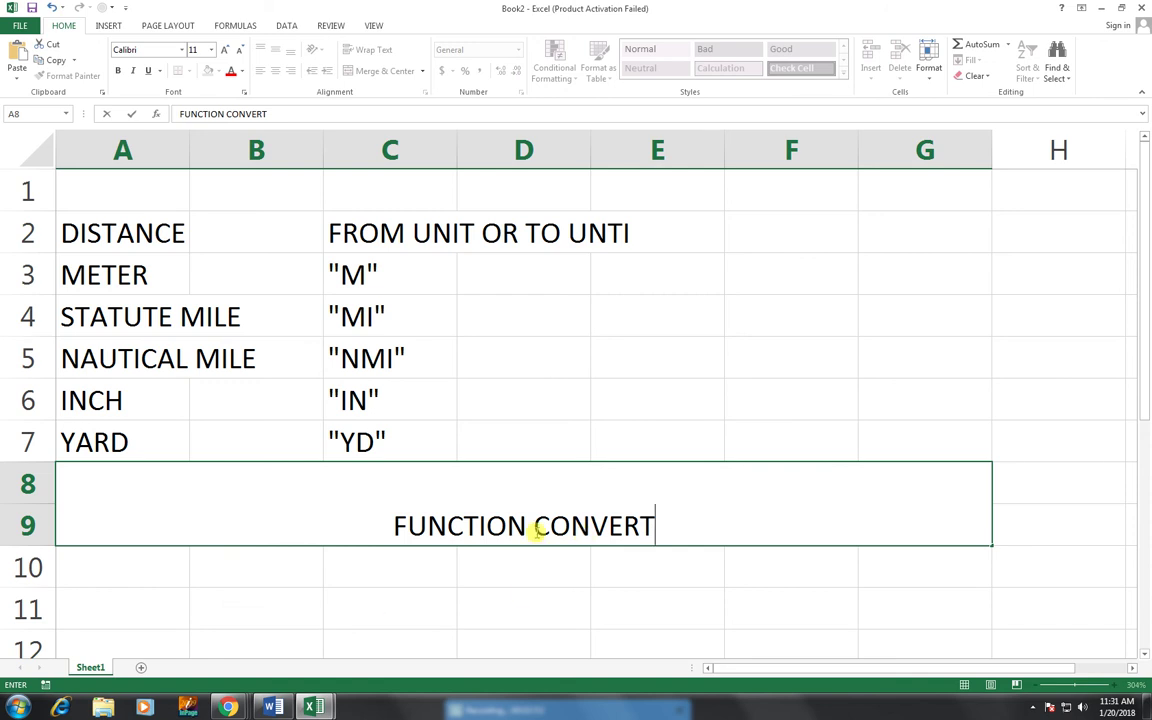
# - Complete the note as 'FUNCTION: CONVERT (NUMBER, FROM _UNIT TO _UNIT' and centre it vertically
pyautogui.click(523, 527)
pyautogui.write(':')
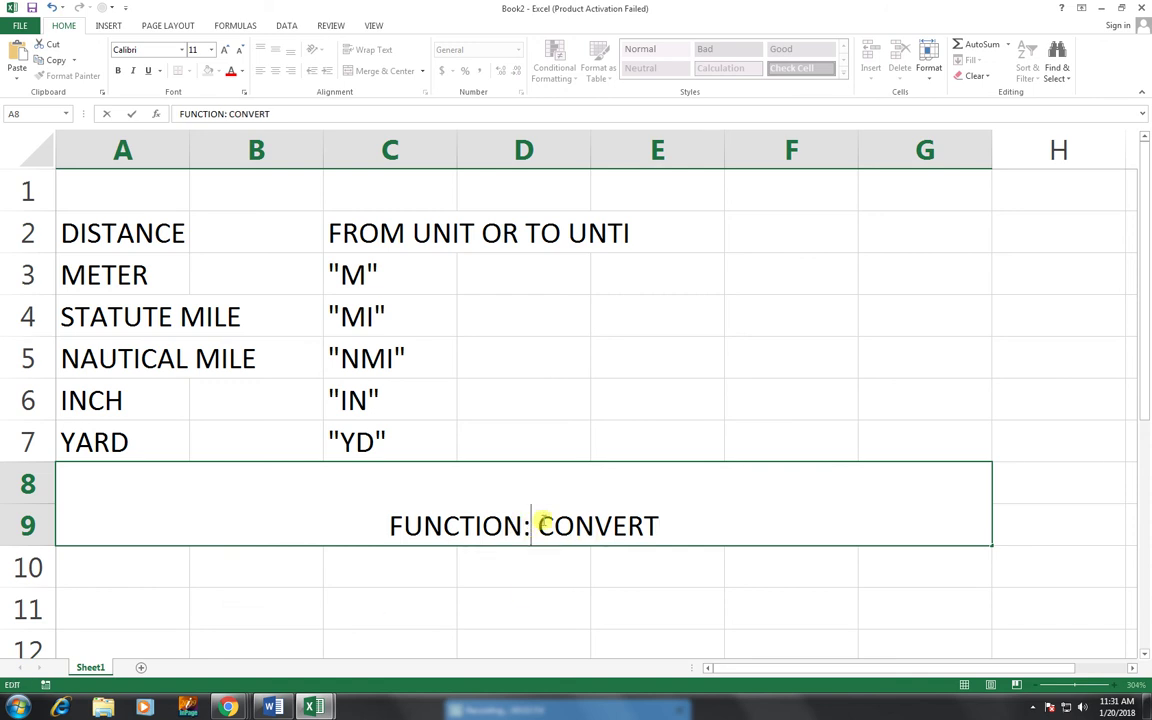
pyautogui.click(666, 524)
pyautogui.write('(NUMB')
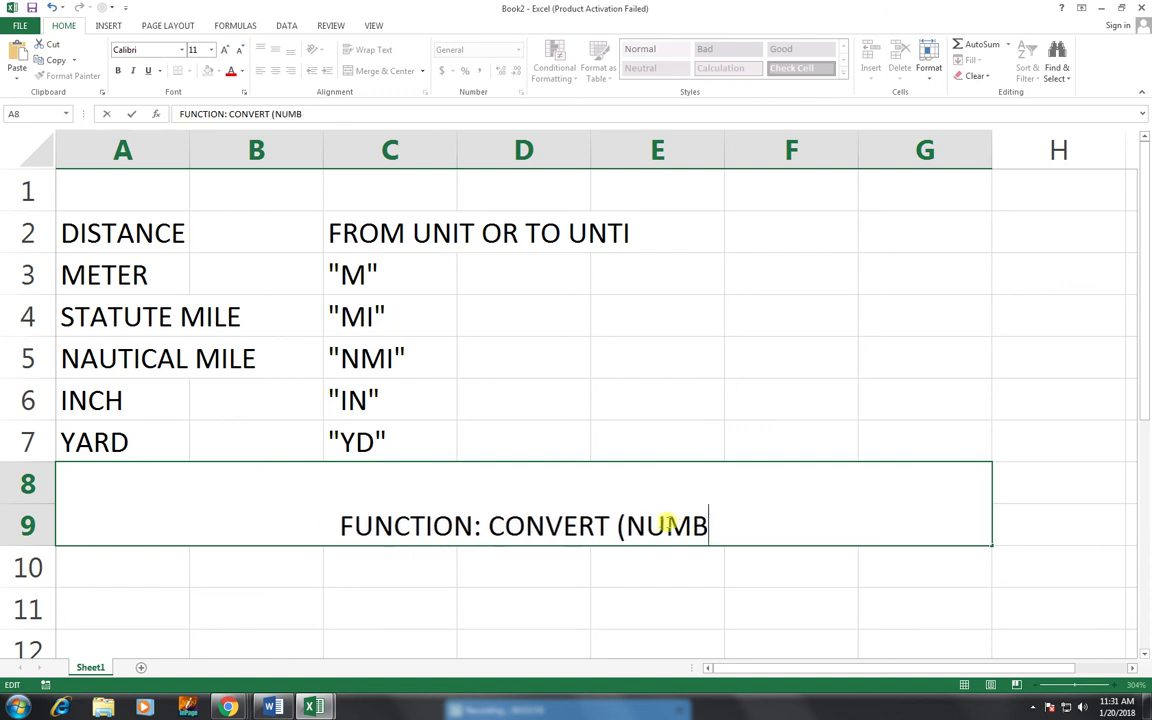
pyautogui.write('ER,')
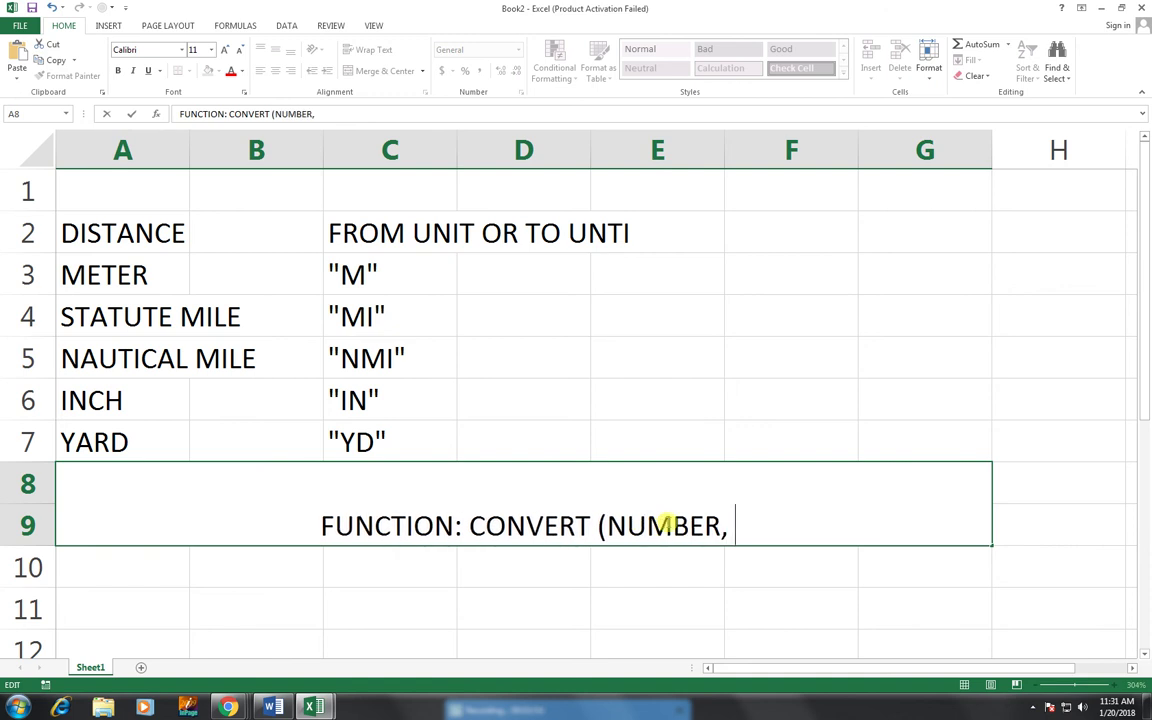
pyautogui.write(' F')
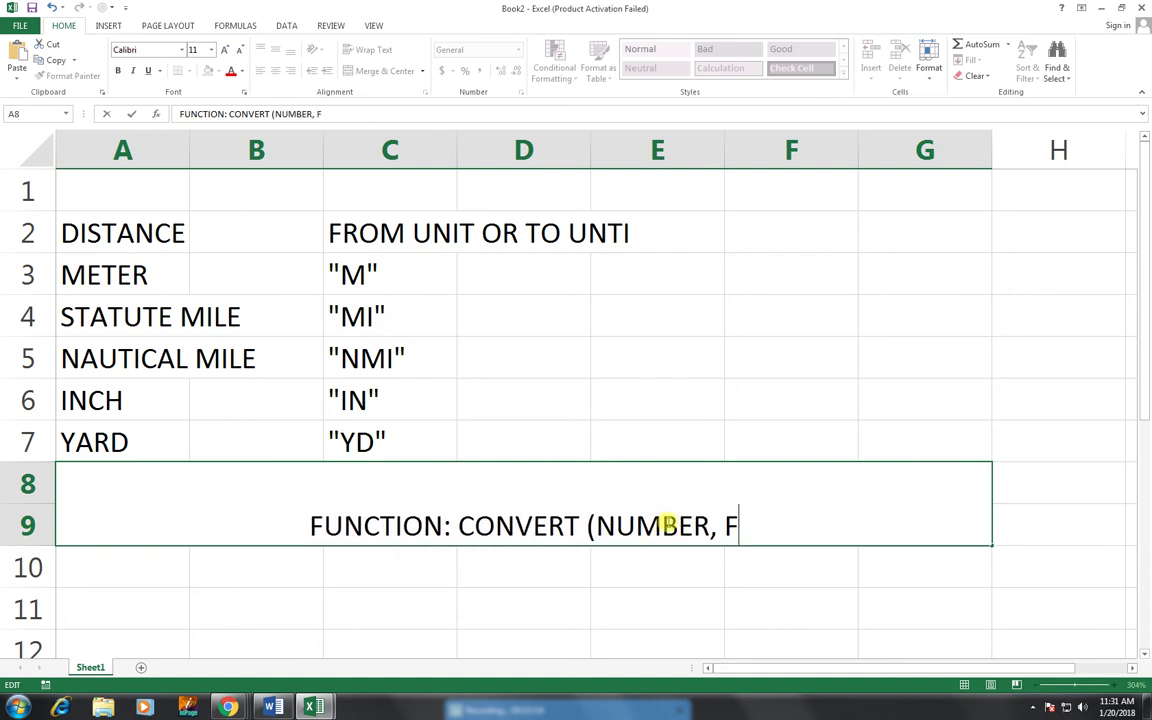
pyautogui.write('ROM')
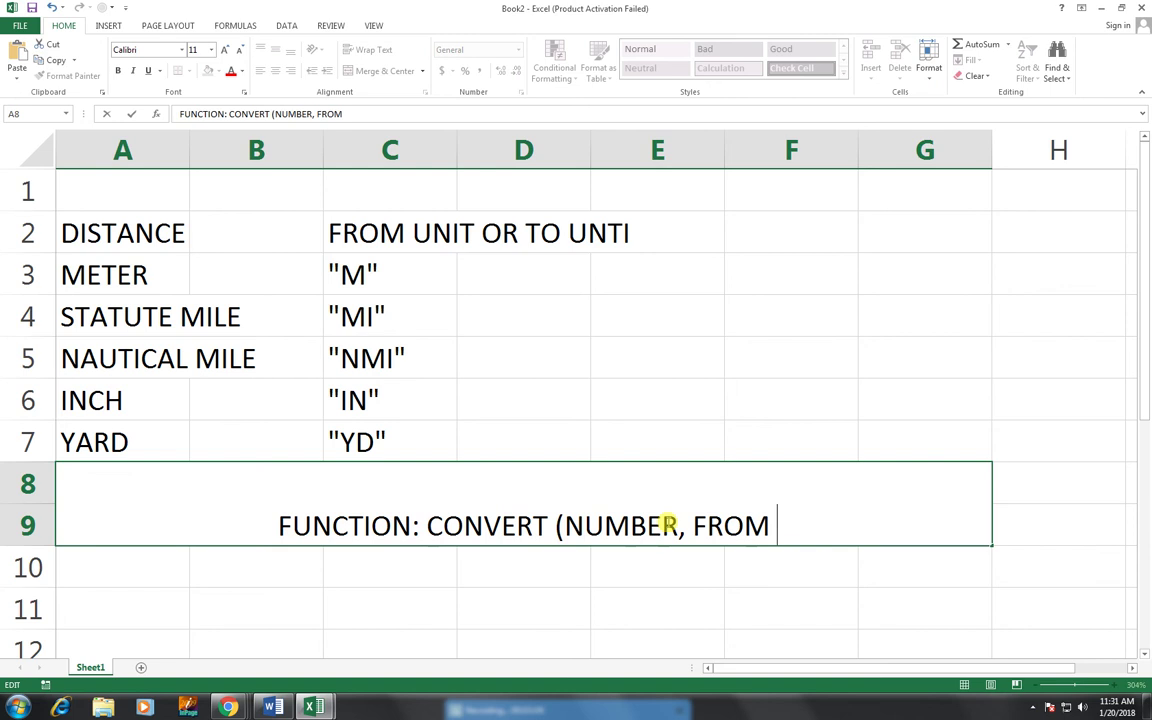
pyautogui.write(' _')
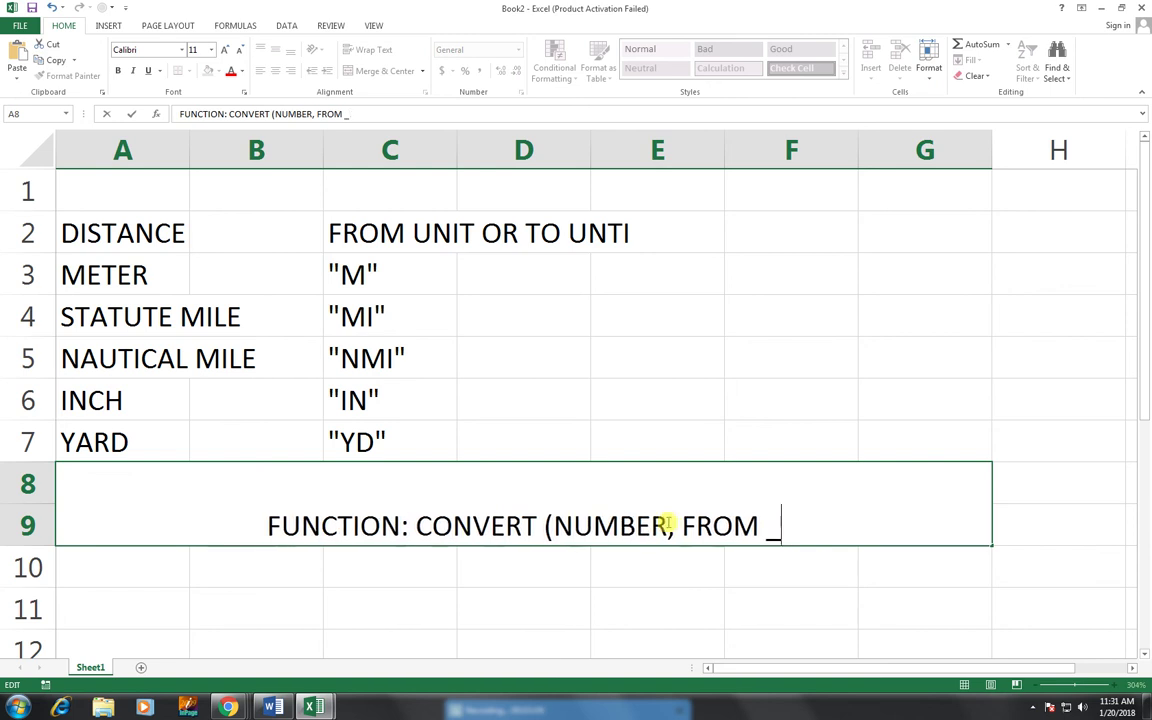
pyautogui.write('UNIT')
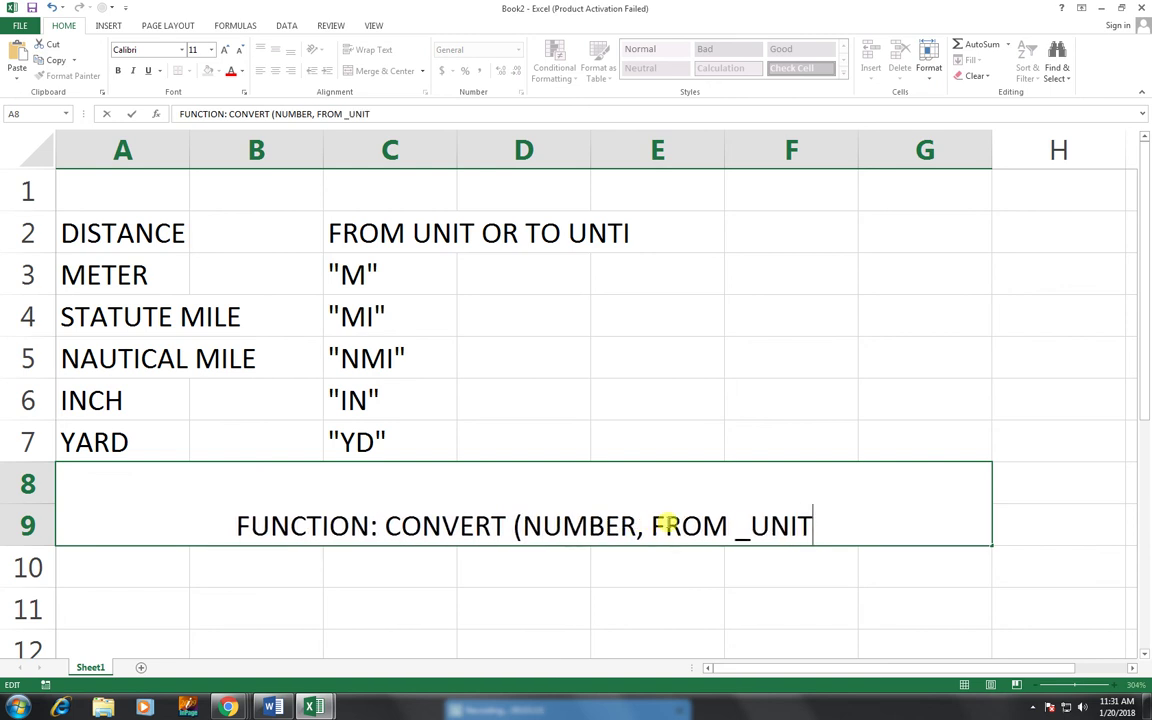
pyautogui.write(' TO ')
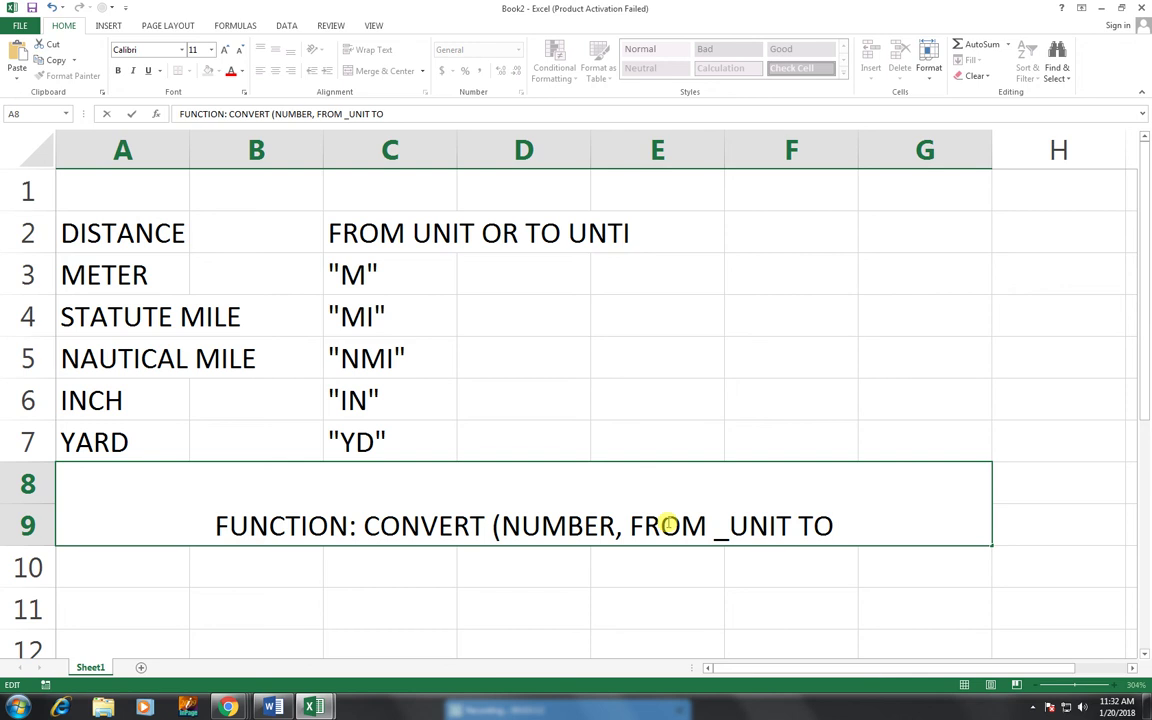
pyautogui.write('_U')
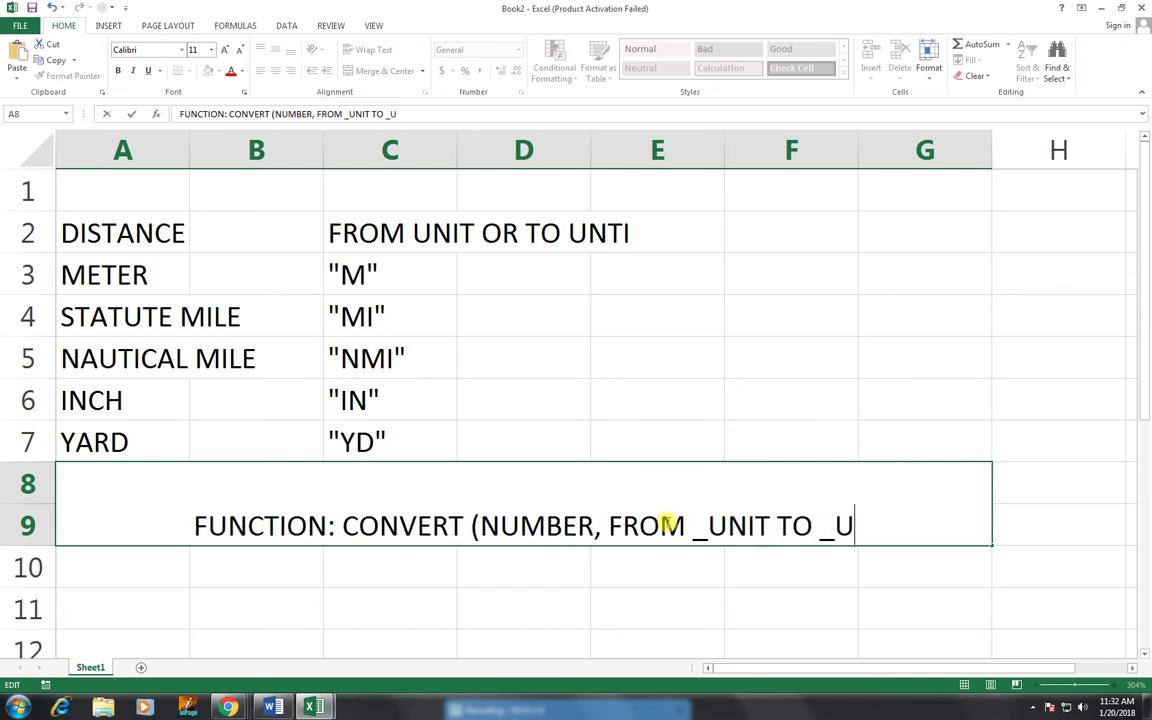
pyautogui.write('NTI')
pyautogui.press('BackSpace')
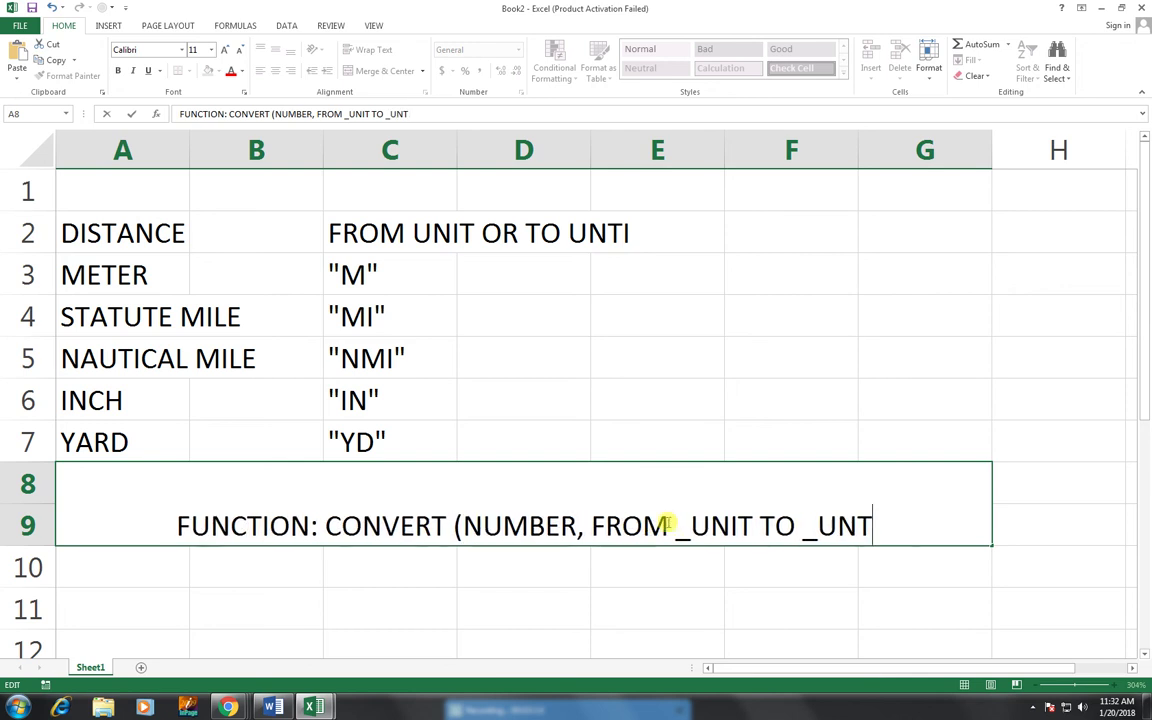
pyautogui.press('BackSpace')
pyautogui.write('IT')
pyautogui.click(740, 352)
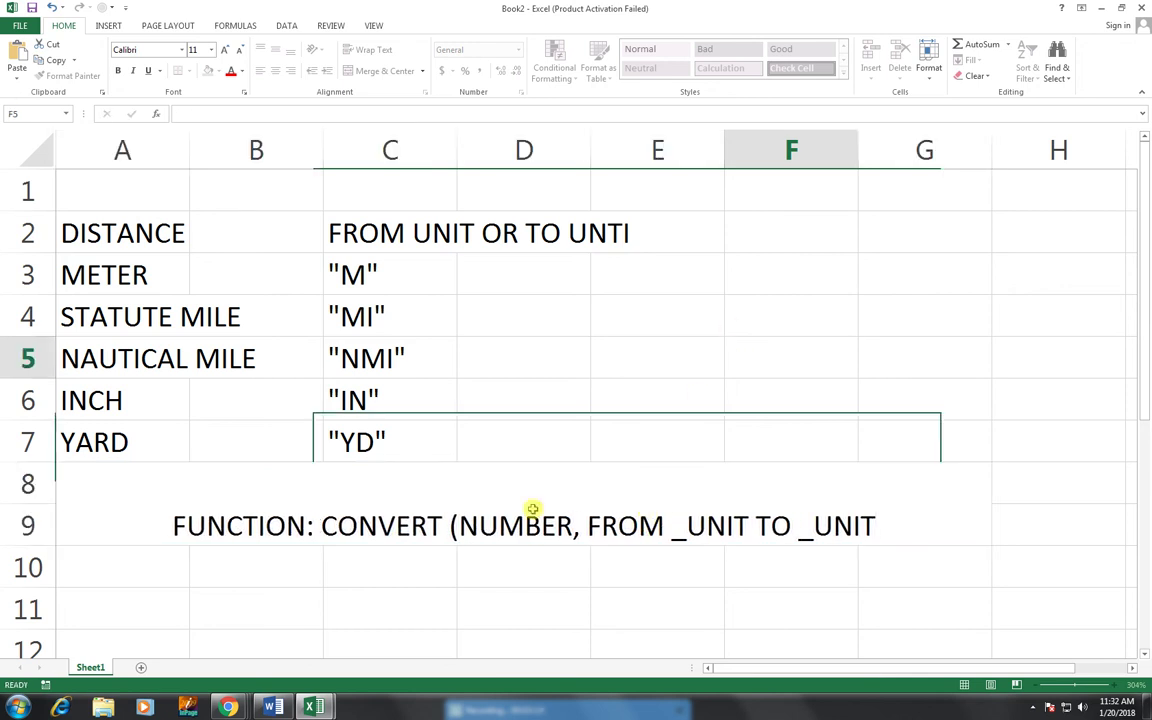
pyautogui.click(278, 522)
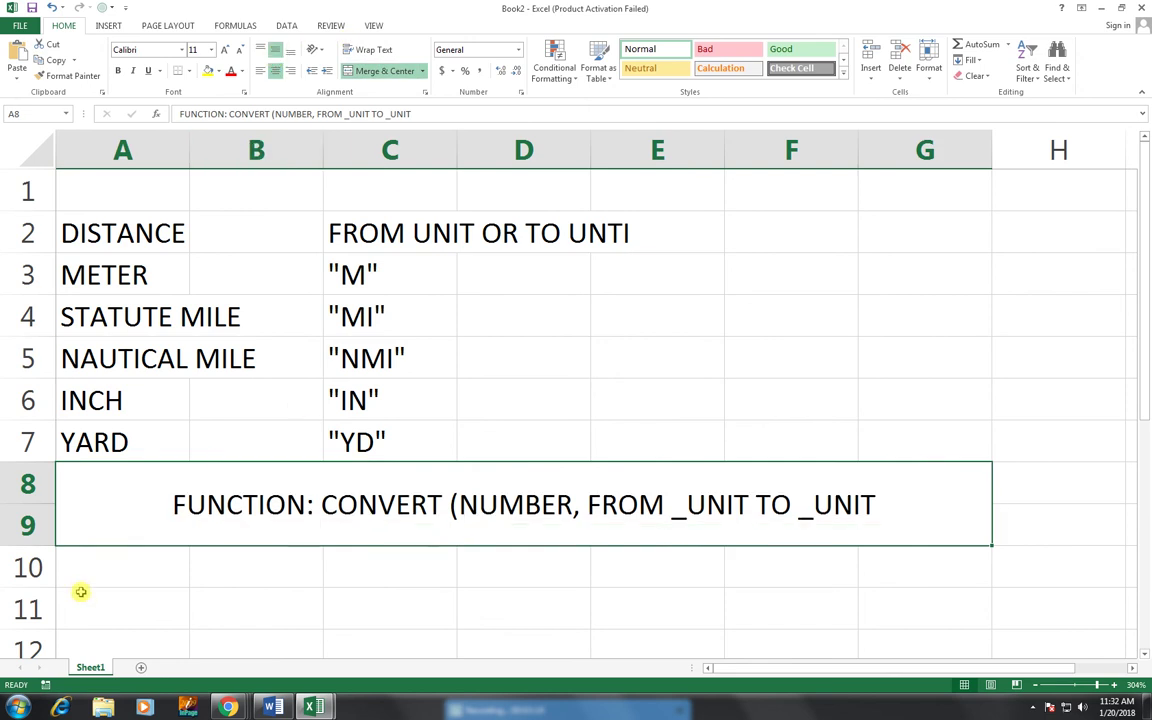
pyautogui.click(89, 566)
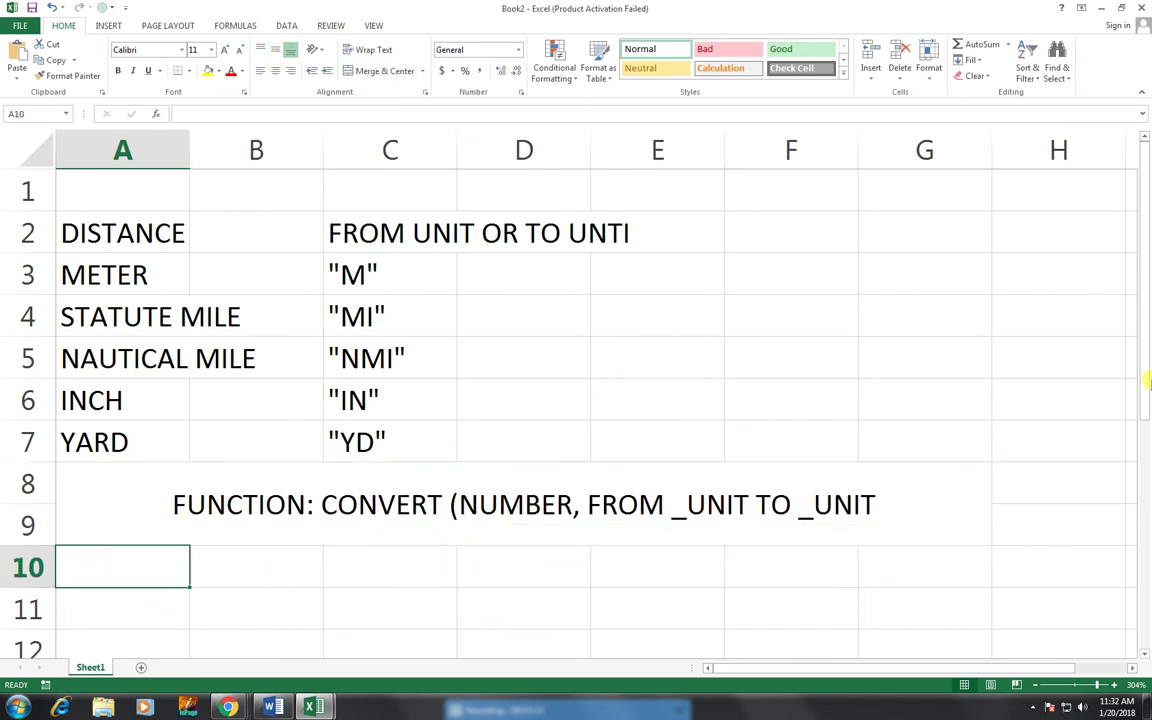
# - Enter headings MILES, FEET, YARDS, MILLIMETERS in A10:D10 and autofit column D
pyautogui.moveTo(1146, 265); pyautogui.dragTo(1144, 290)
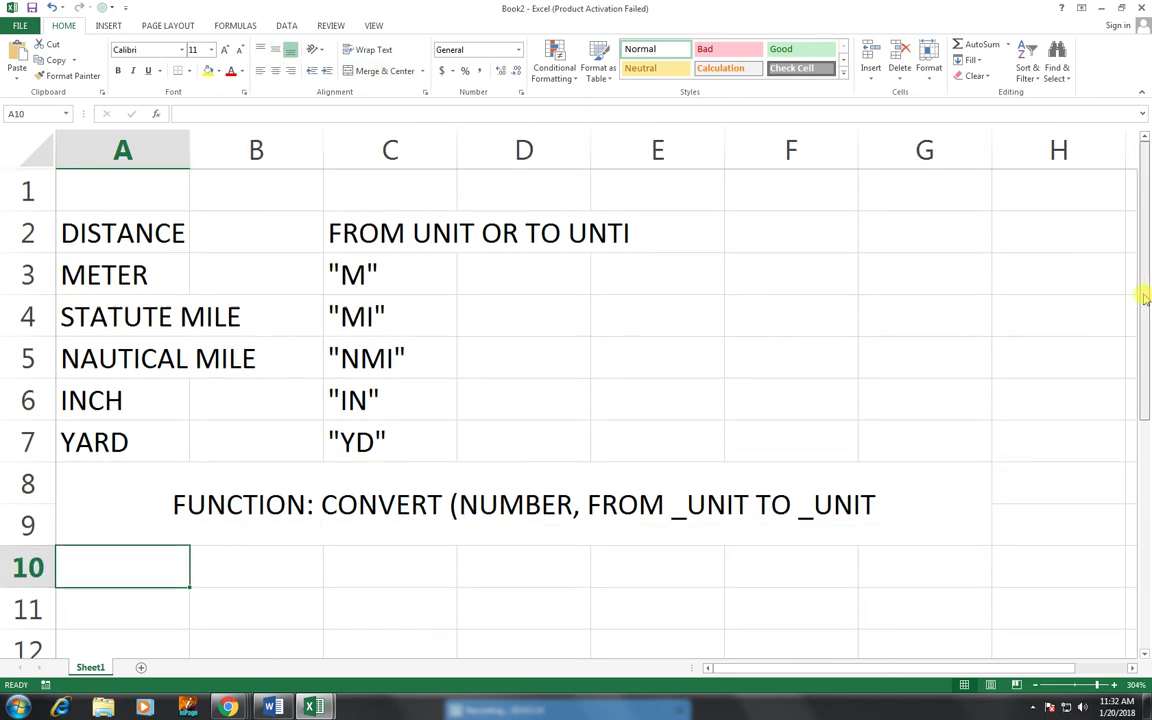
pyautogui.write('MI')
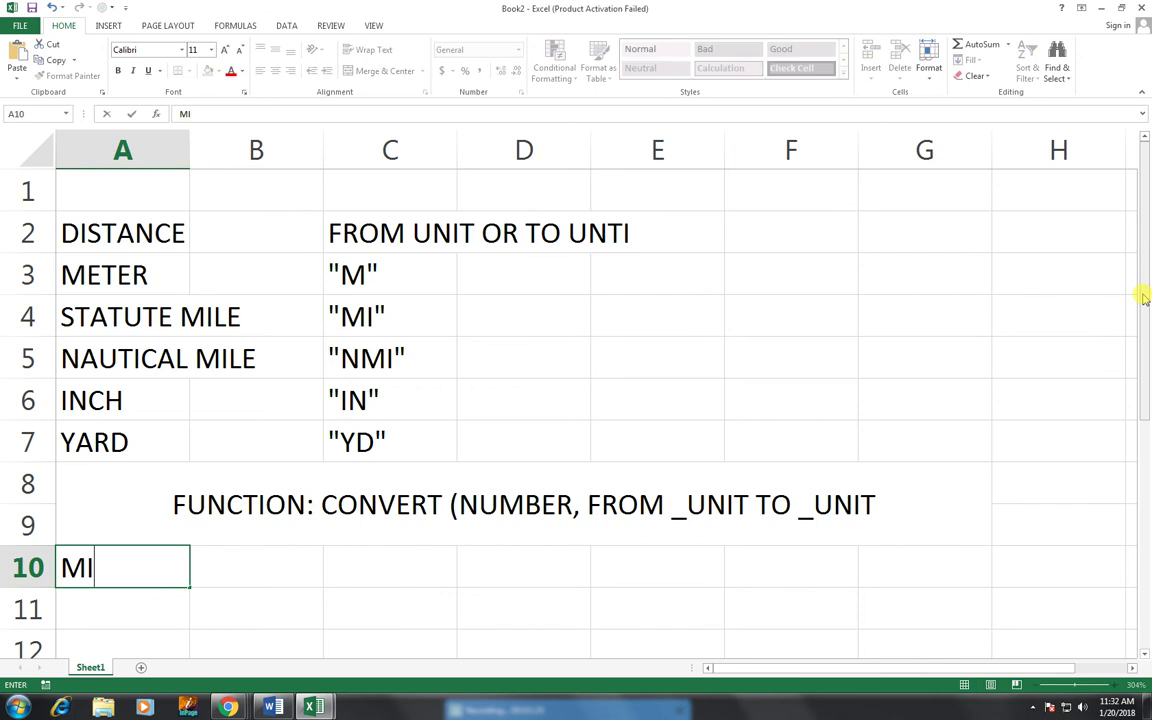
pyautogui.write('LES')
pyautogui.press('Tab')
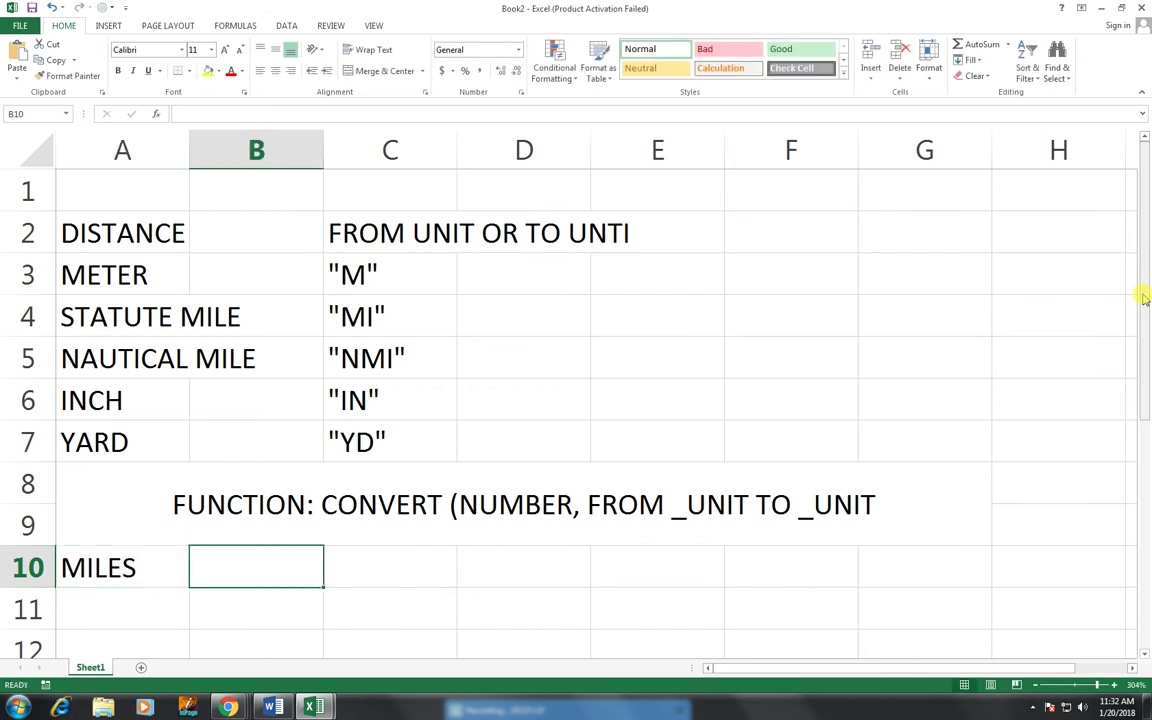
pyautogui.write('FEET')
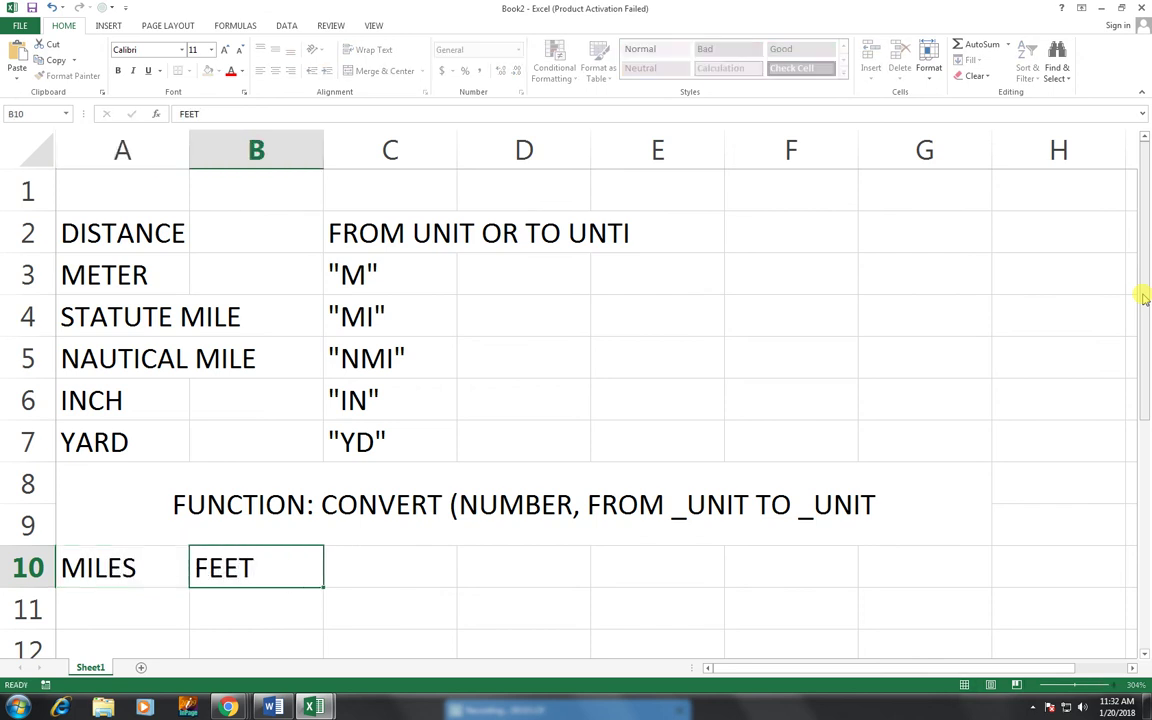
pyautogui.press('Tab')
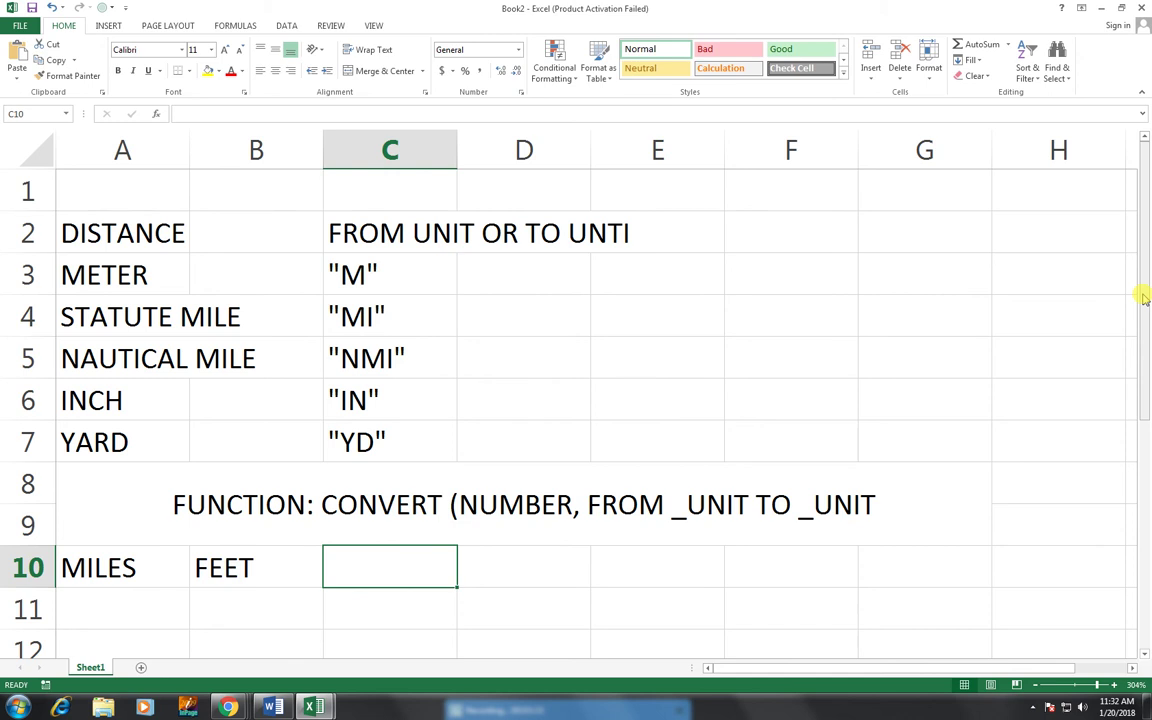
pyautogui.write('YARDS')
pyautogui.press('Tab')
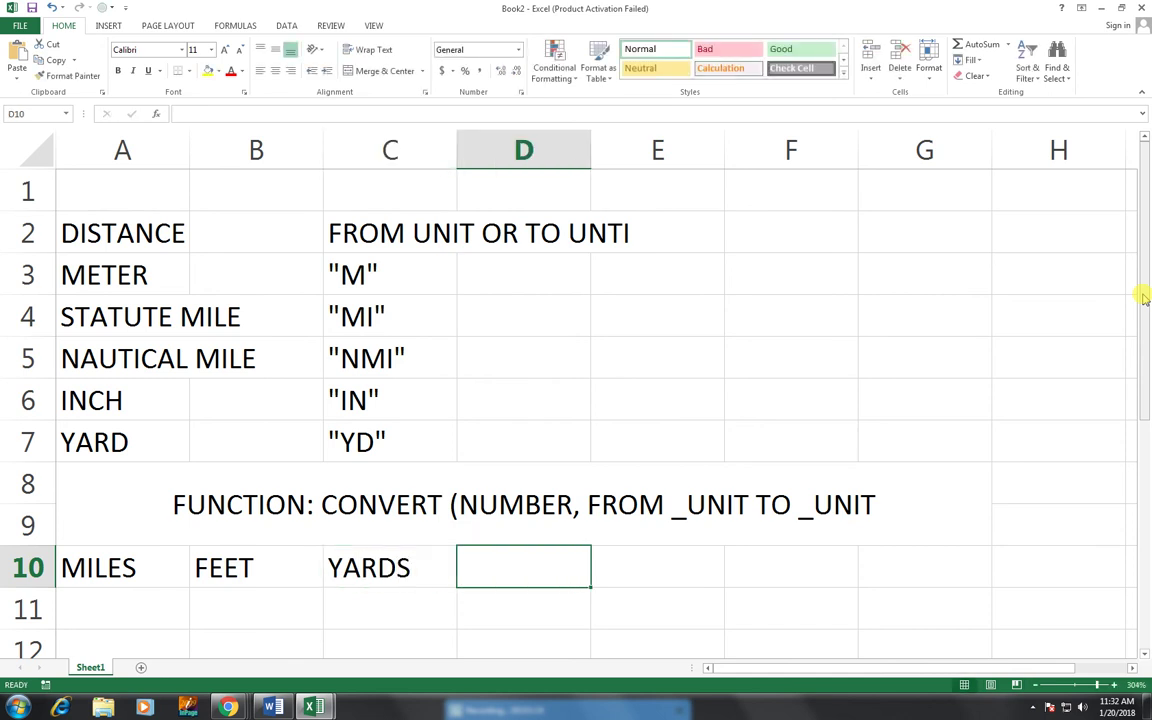
pyautogui.write('MILL')
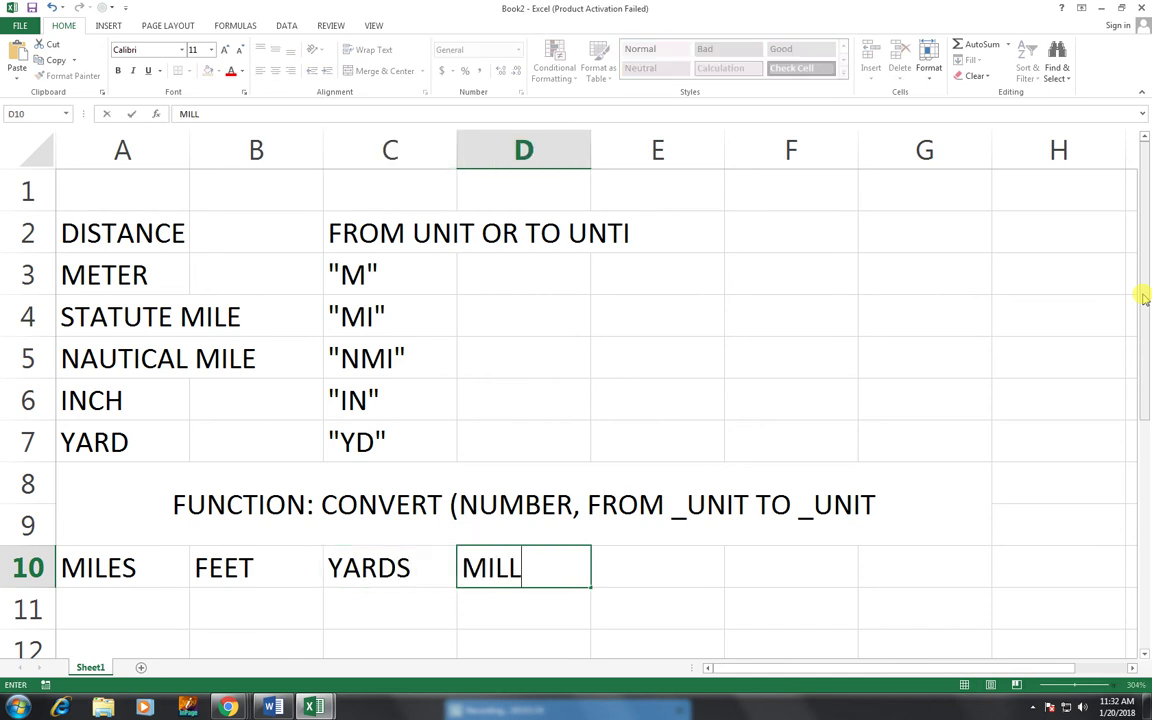
pyautogui.write('IME')
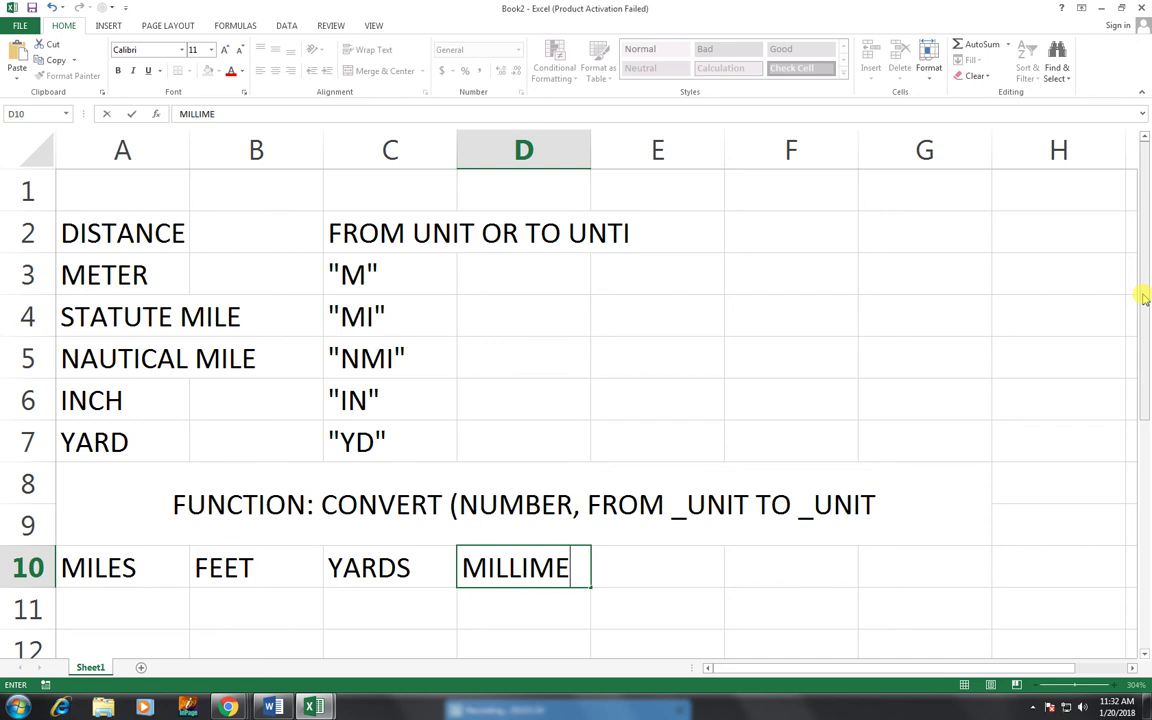
pyautogui.write('TERS')
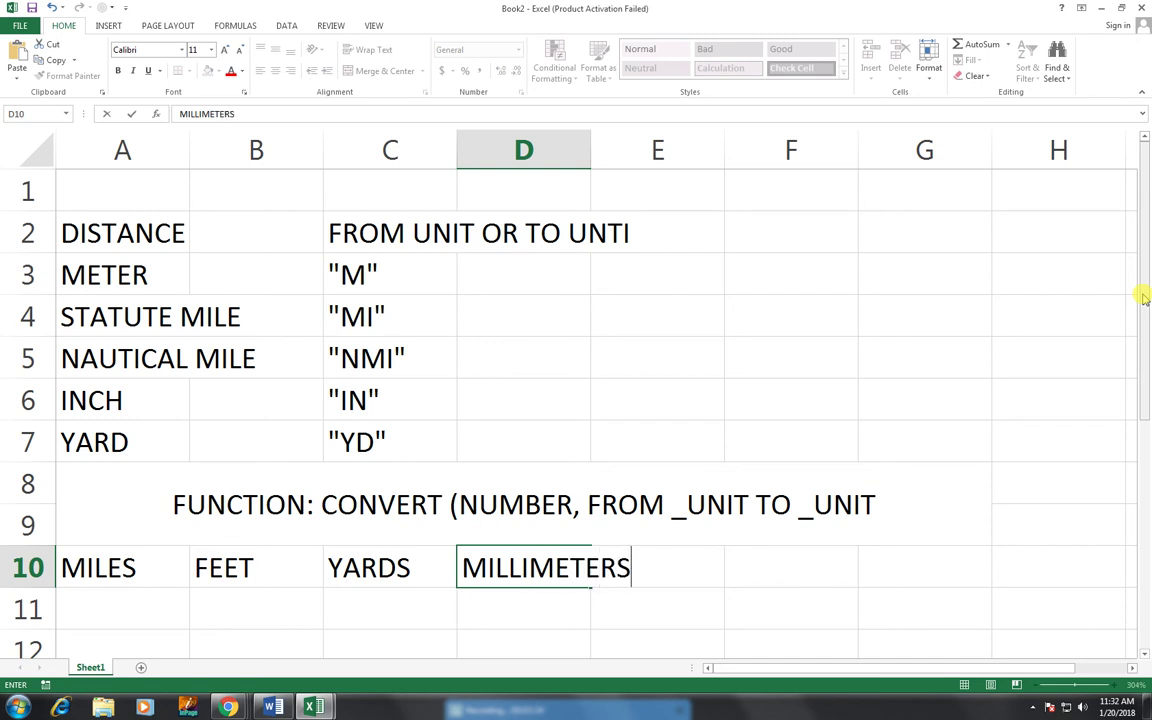
pyautogui.press('Tab')
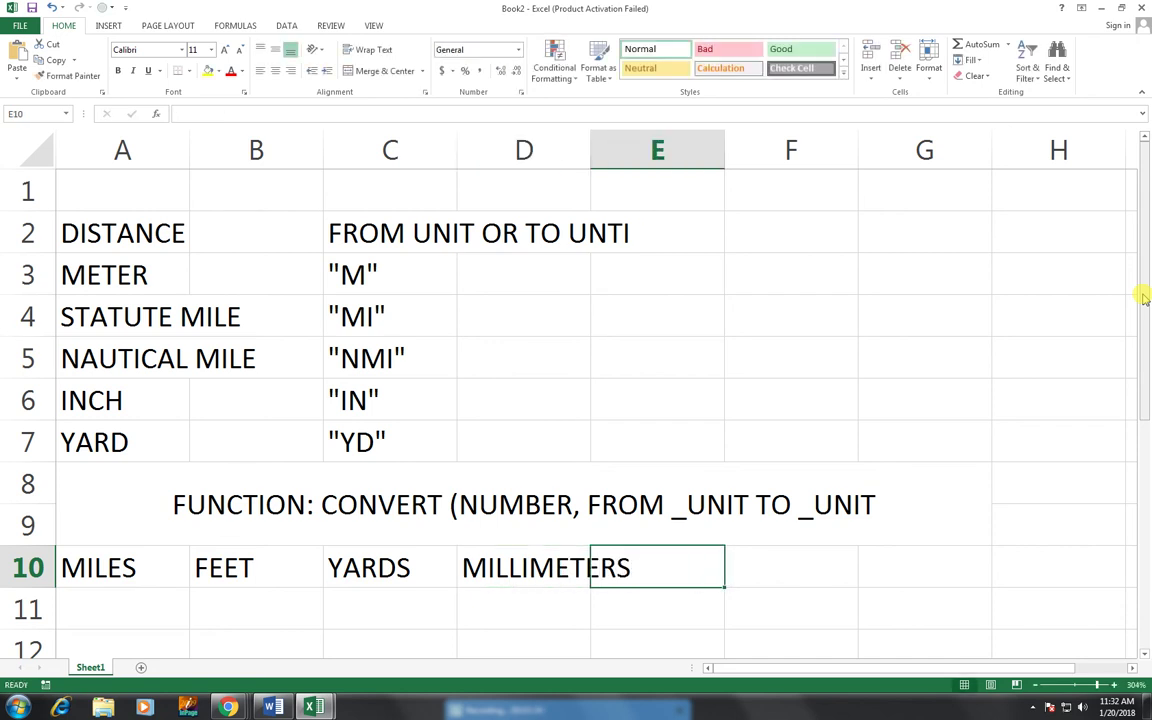
pyautogui.doubleClick(592, 149)
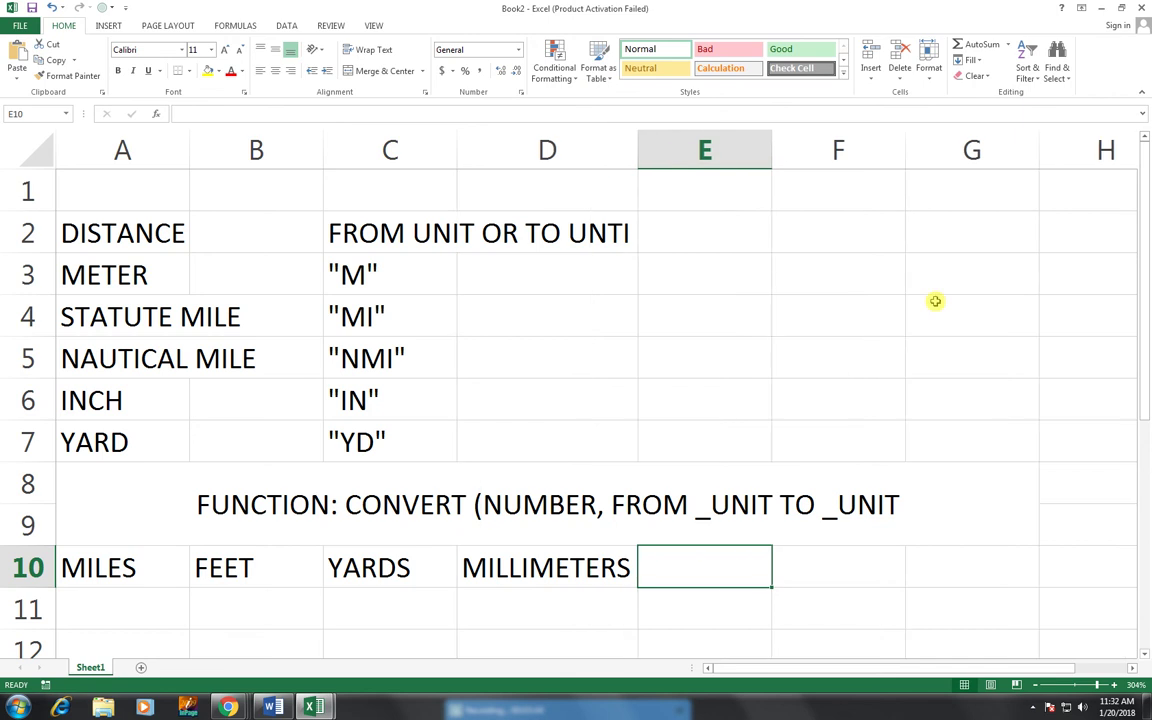
# - Enter the NAUTICAL MILE heading in E10 and autofit column E
pyautogui.write('NAUTI')
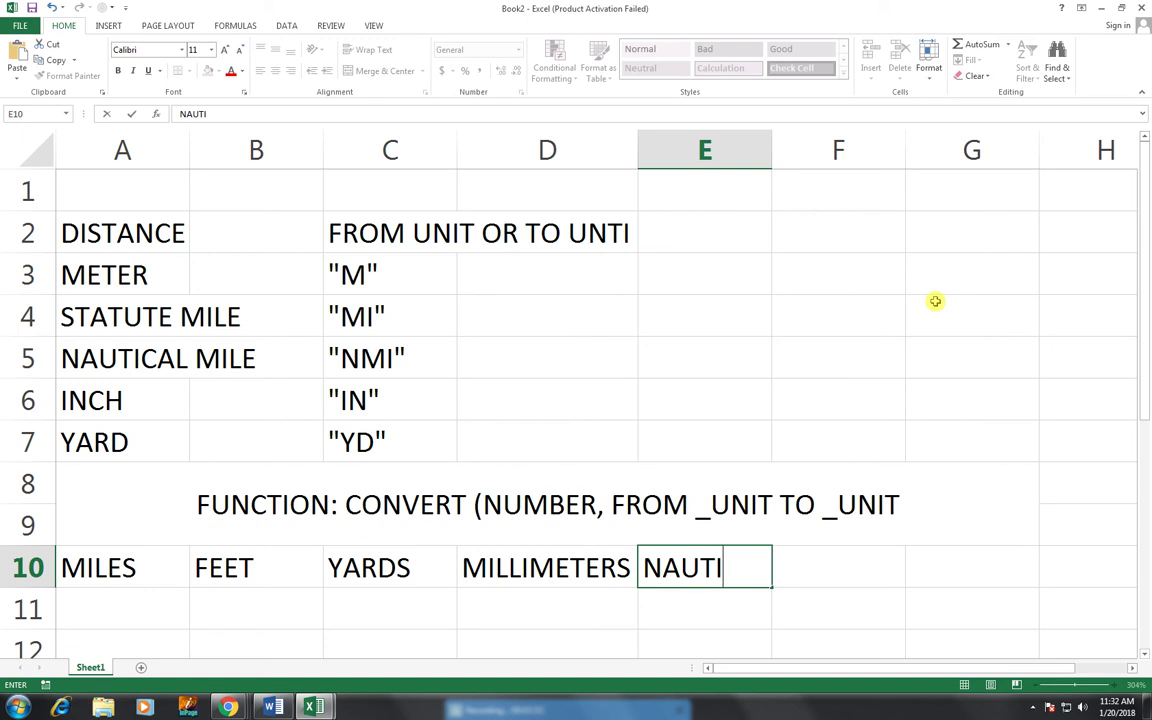
pyautogui.write('CAL M')
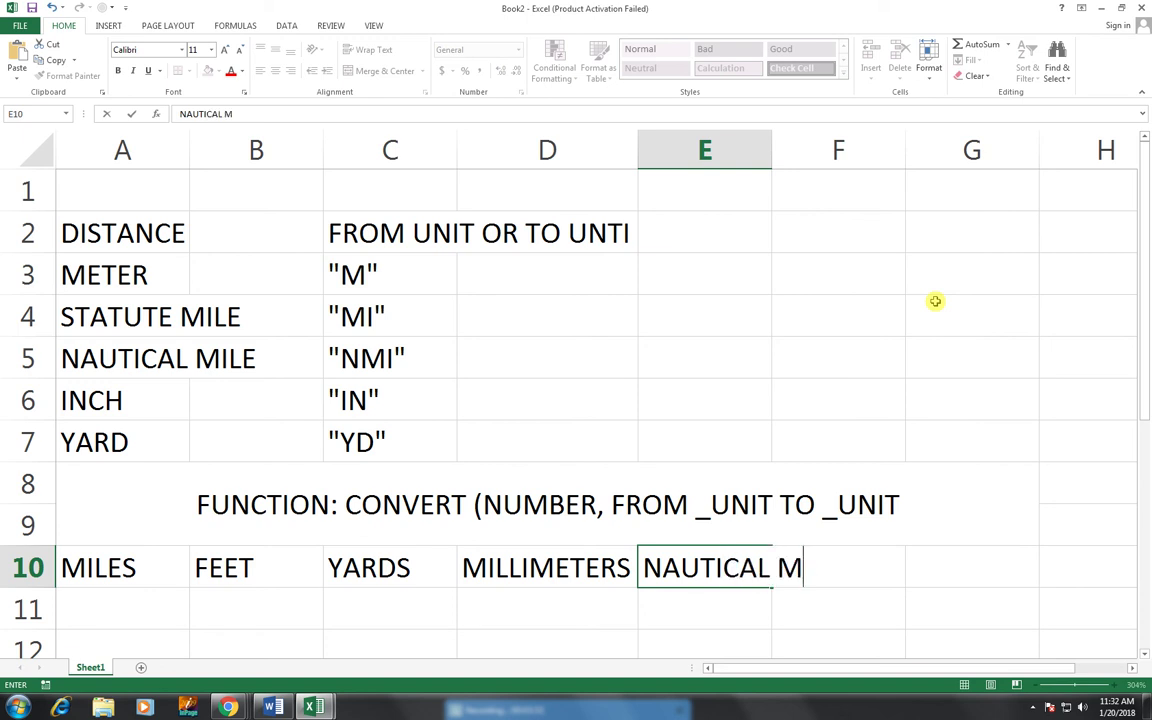
pyautogui.write('ILES')
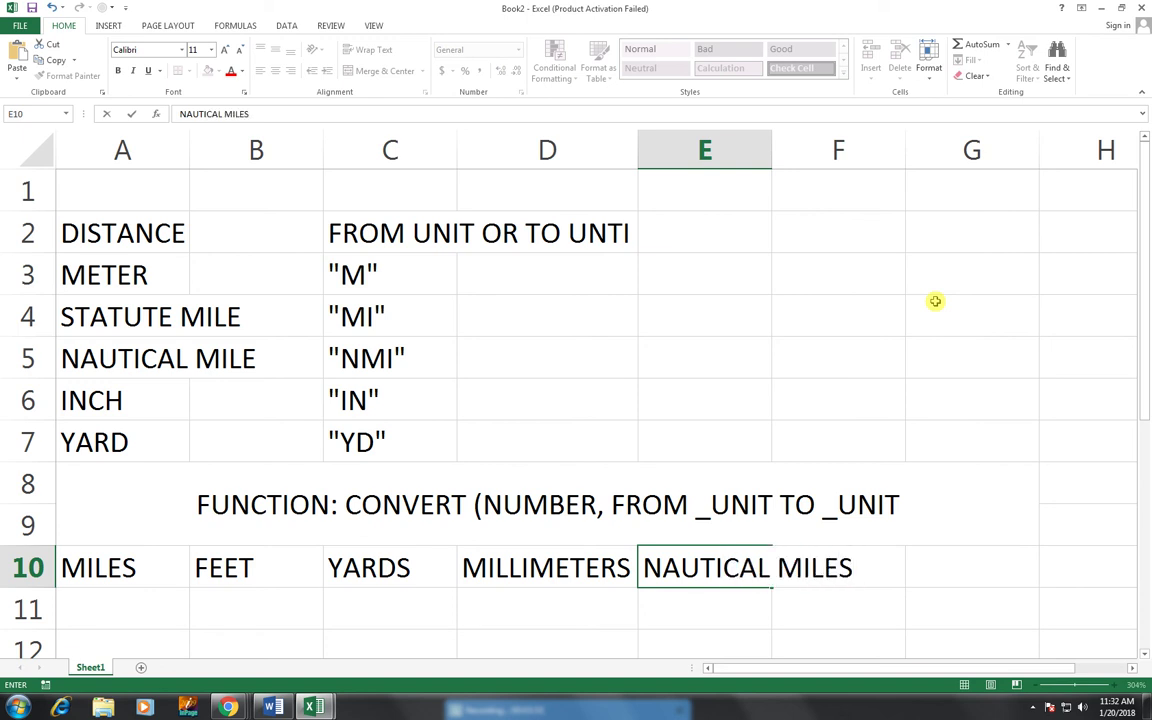
pyautogui.press('BackSpace')
pyautogui.press('Tab')
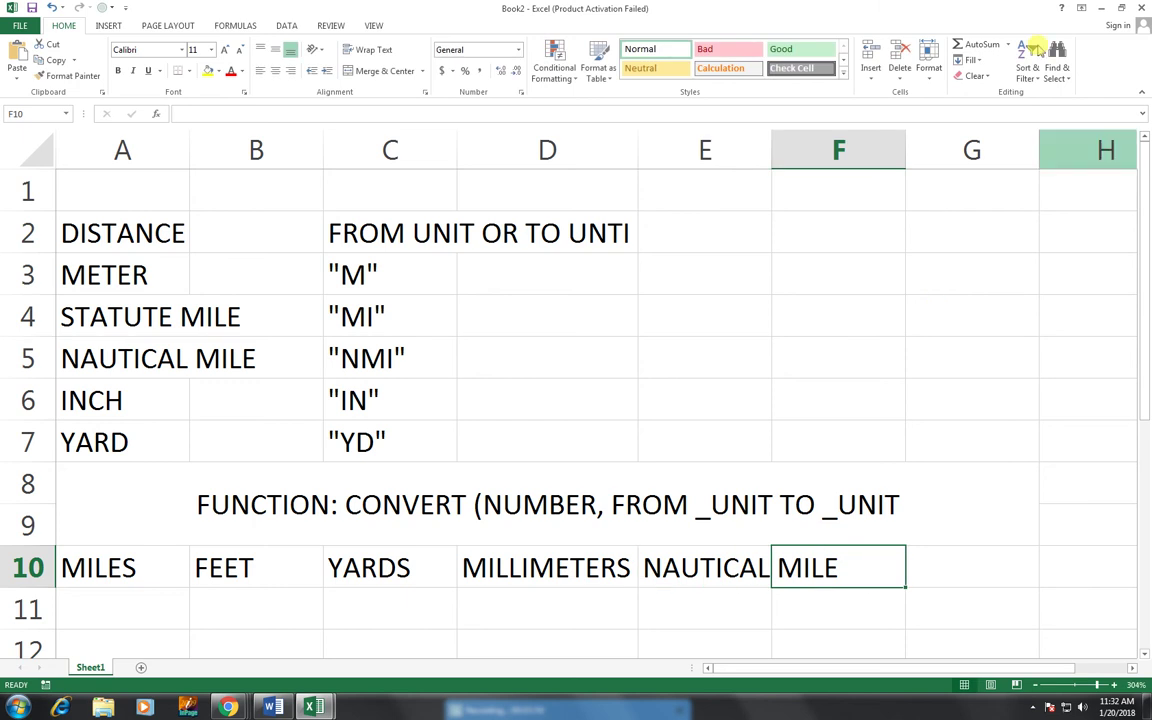
pyautogui.doubleClick(772, 152)
# - Put 1 in A11 and enter =CONVERT(A11,"MI","FT") in B11
pyautogui.click(172, 604)
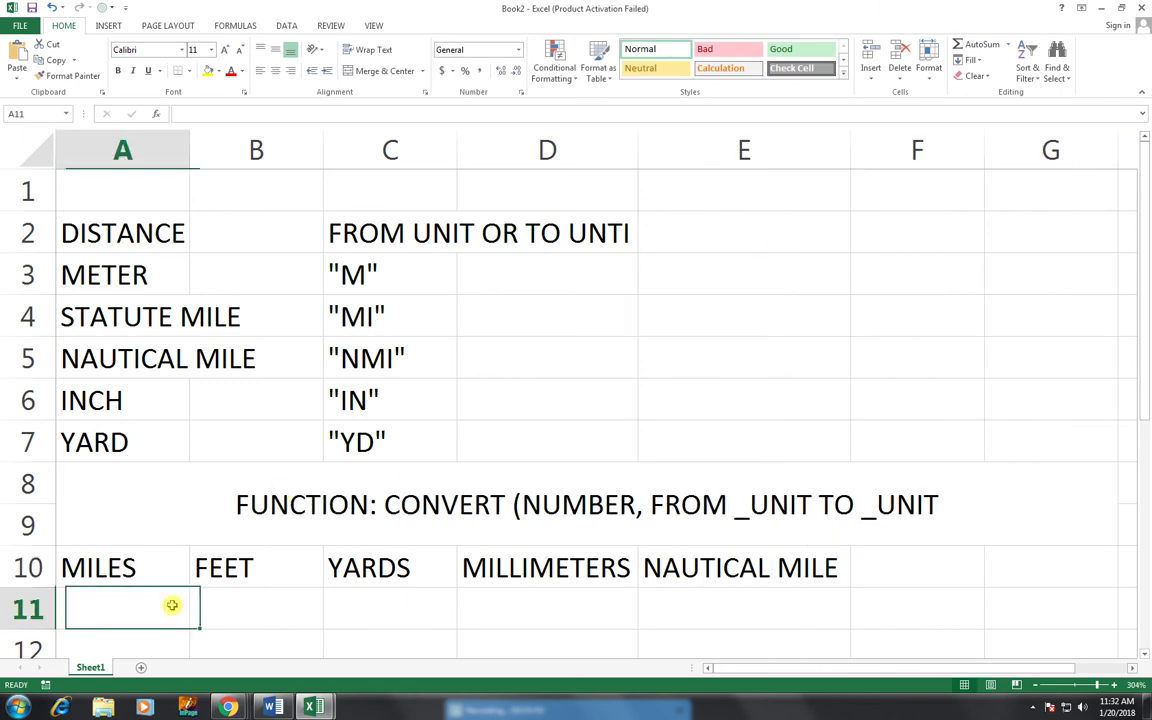
pyautogui.write('1')
pyautogui.press('Tab')
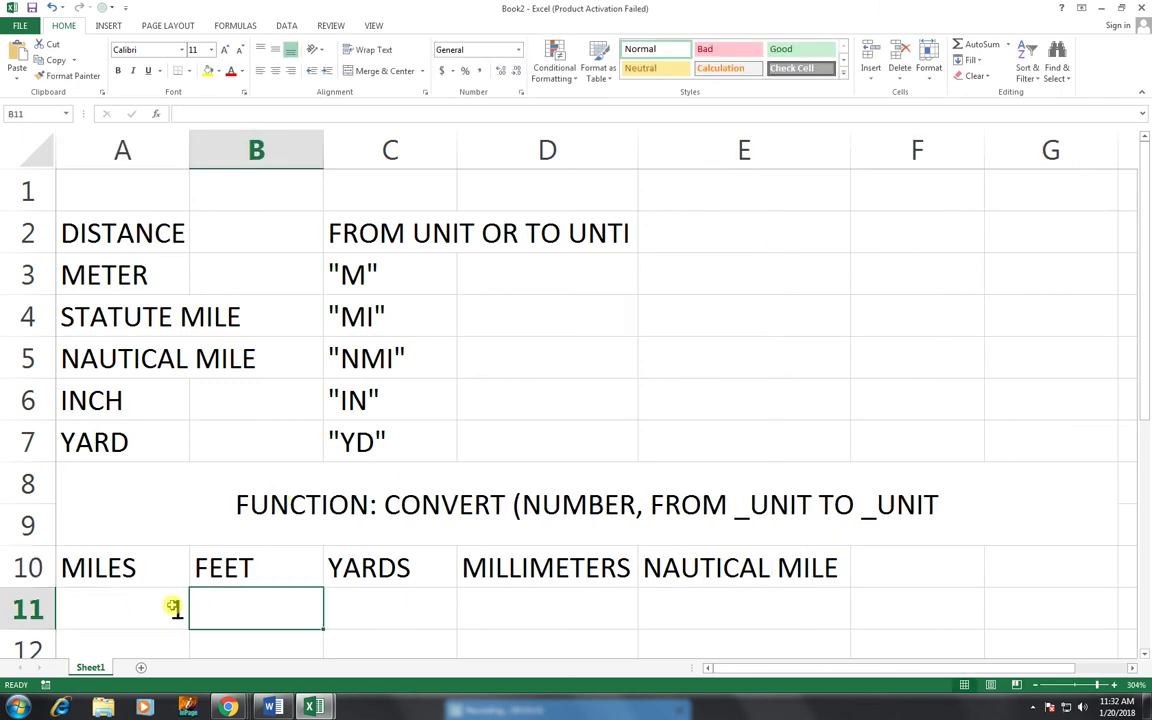
pyautogui.write('=CO')
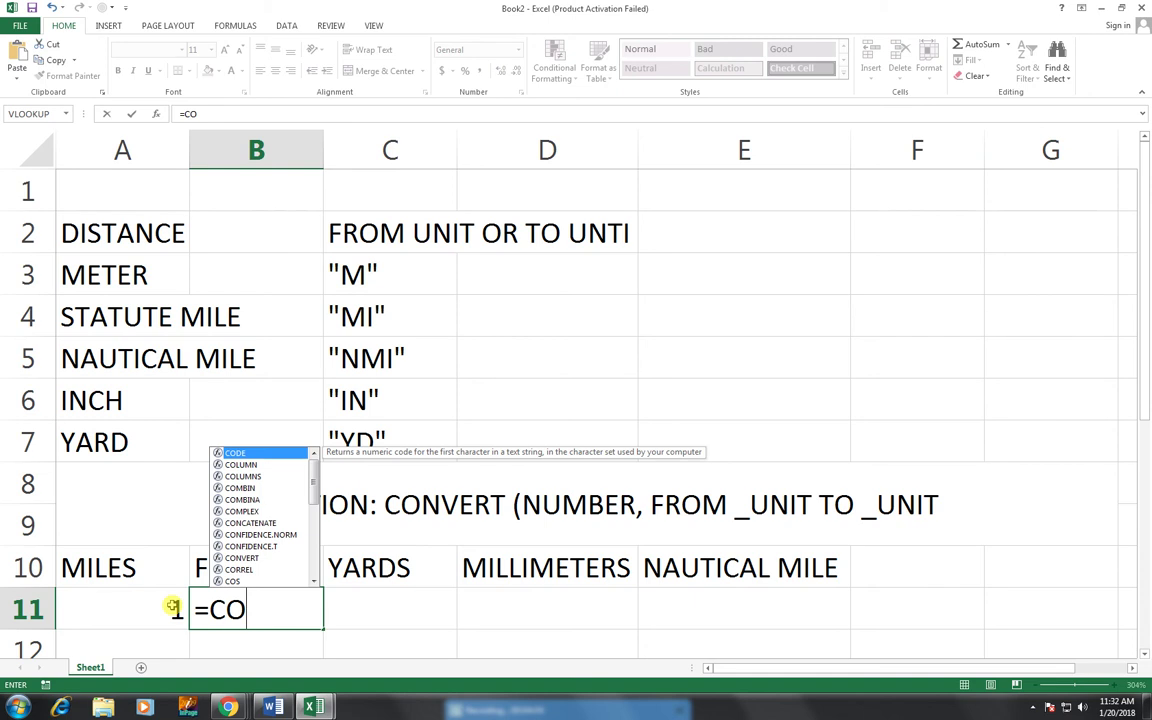
pyautogui.write('NVER')
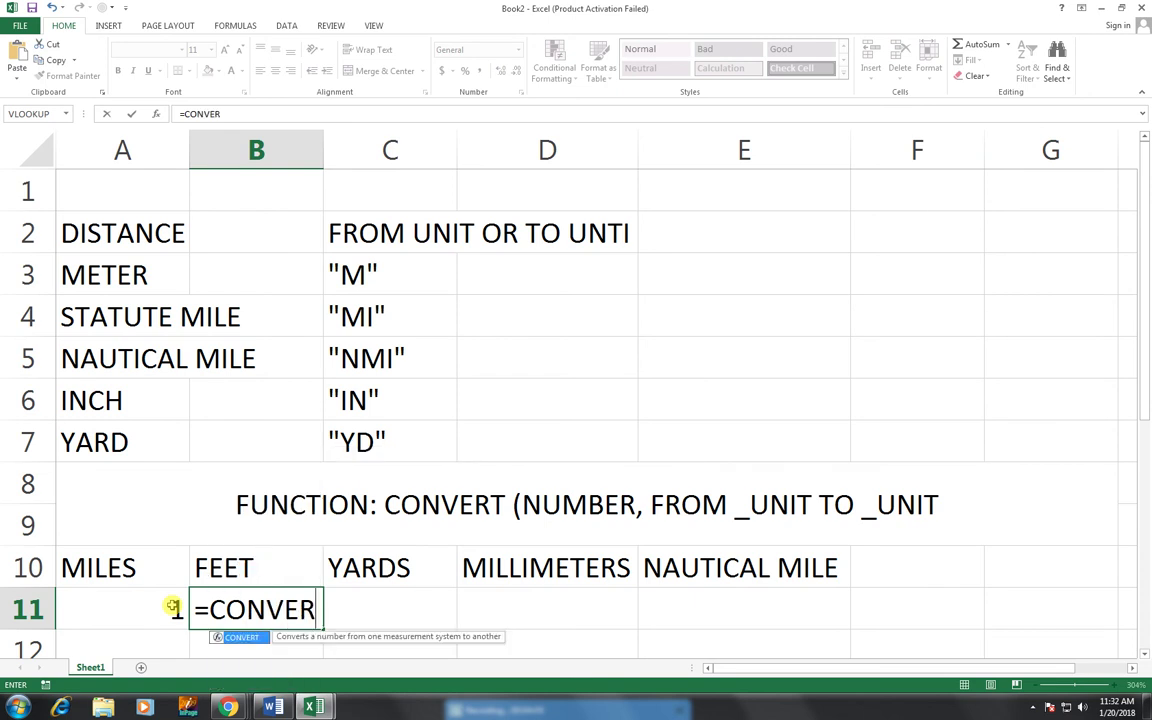
pyautogui.press('Tab')
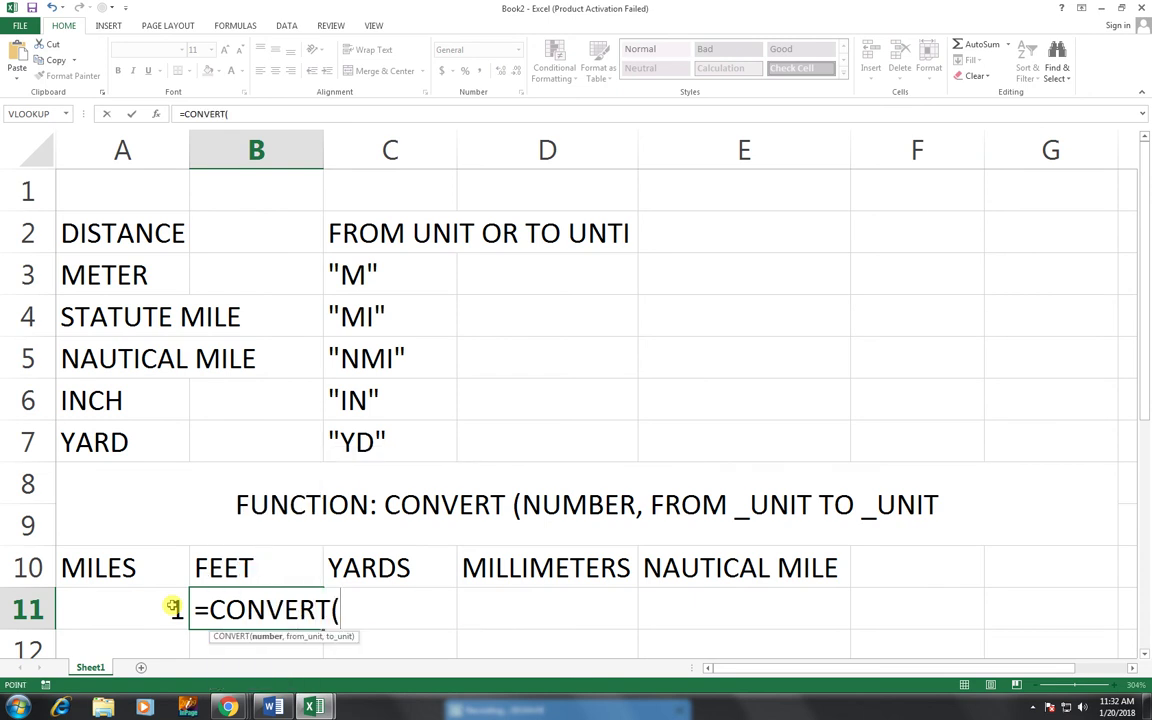
pyautogui.click(172, 607)
pyautogui.write(',')
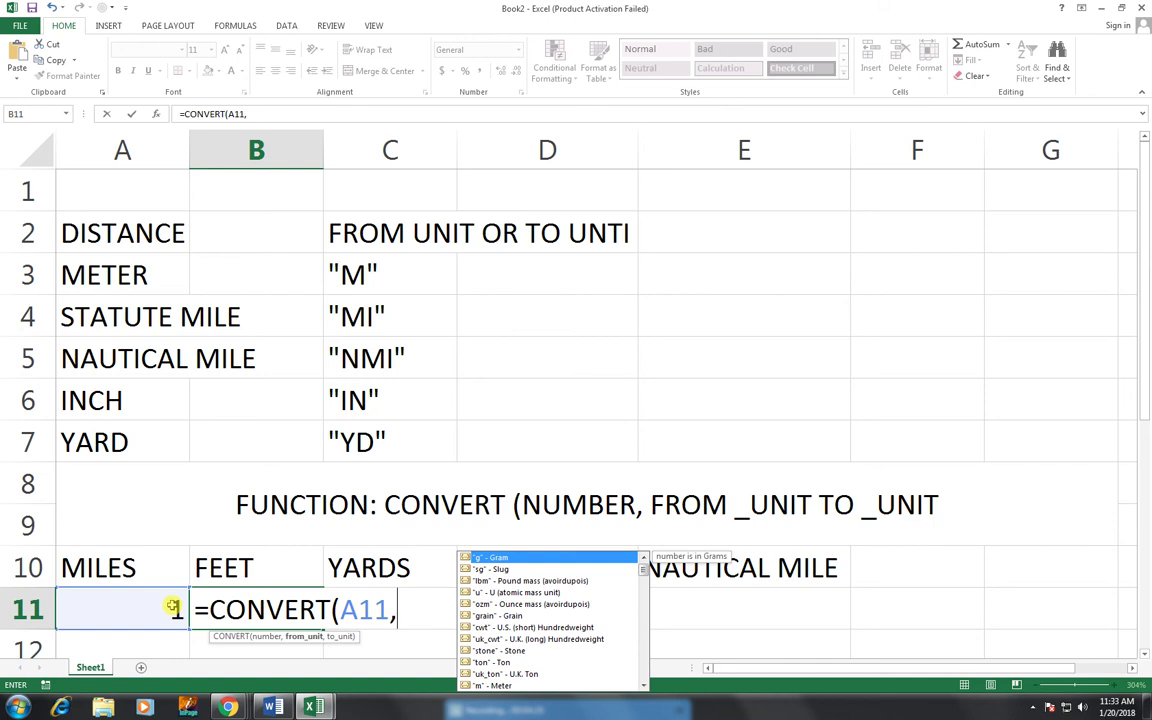
pyautogui.write('"MI')
pyautogui.write('",')
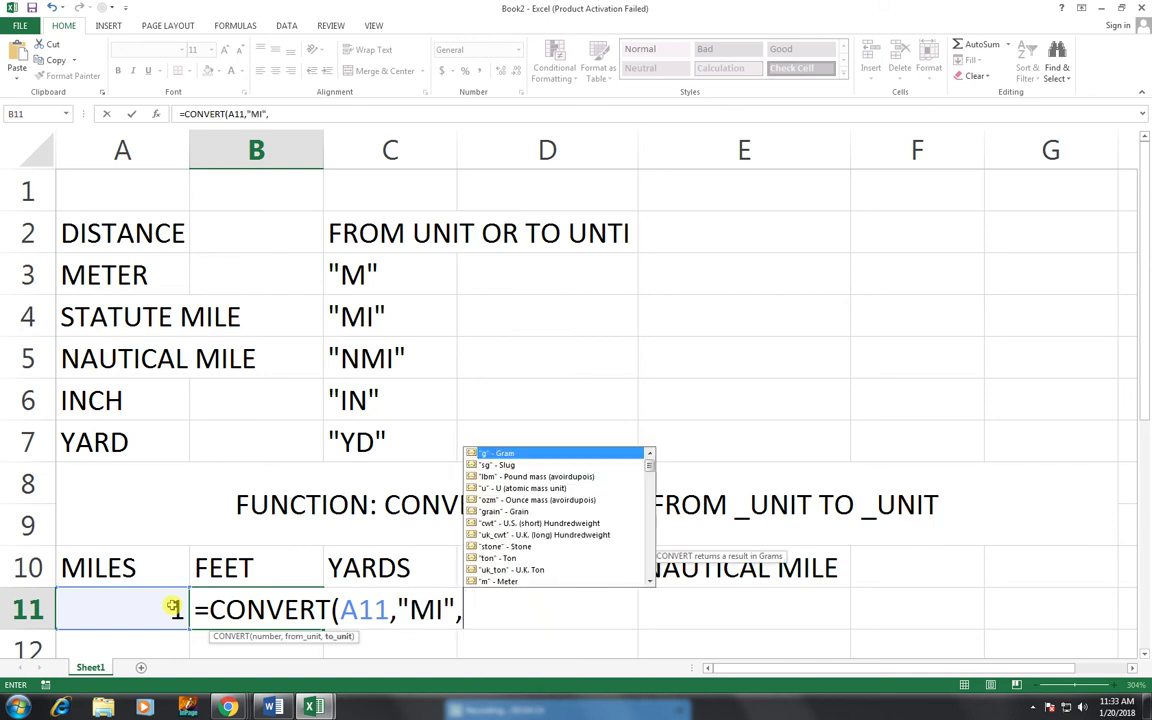
pyautogui.write('"')
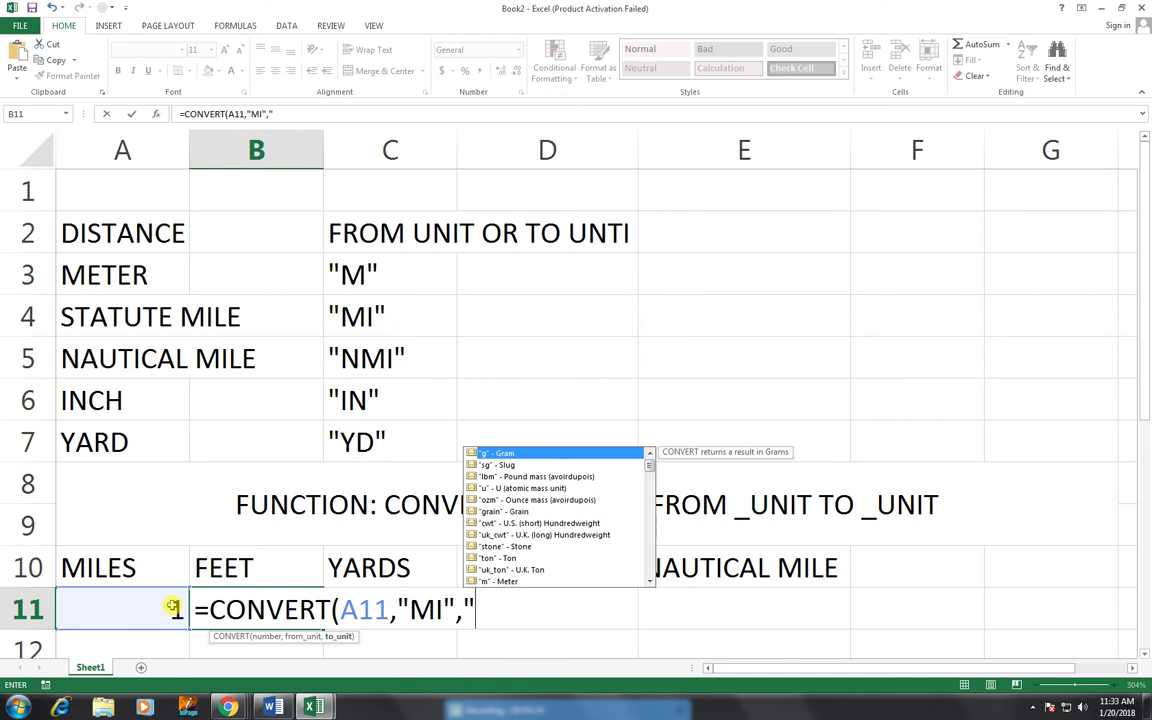
pyautogui.write('F')
pyautogui.write('T"')
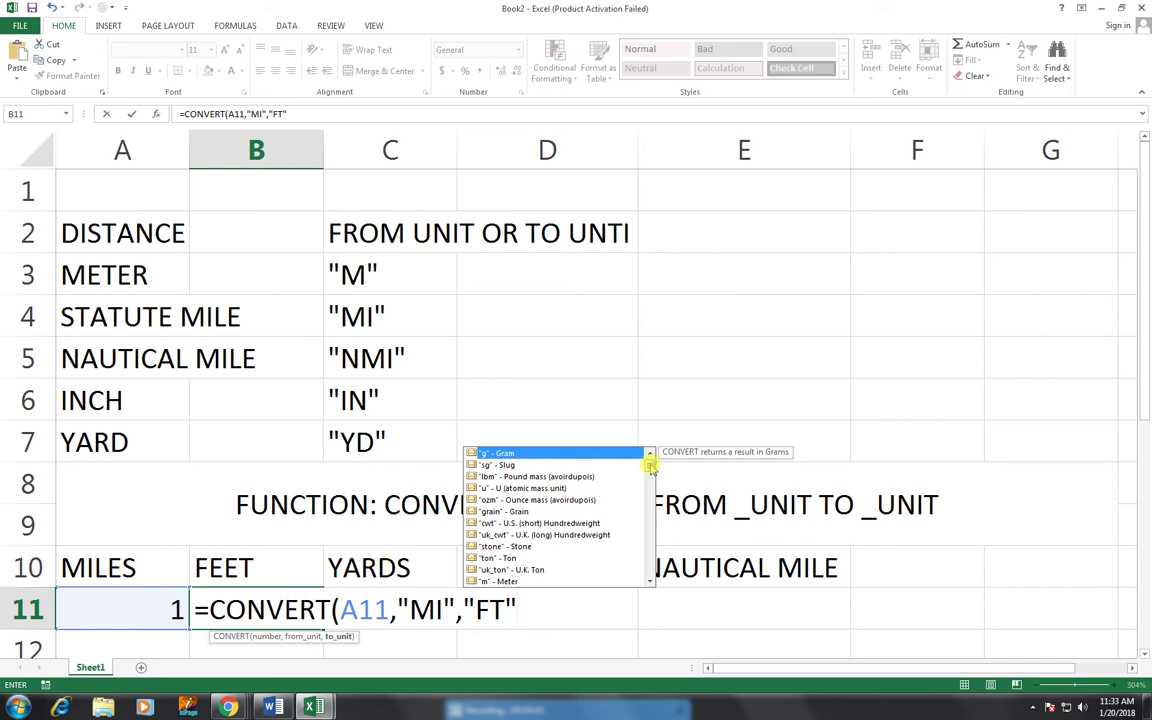
pyautogui.moveTo(650, 467); pyautogui.dragTo(650, 566)
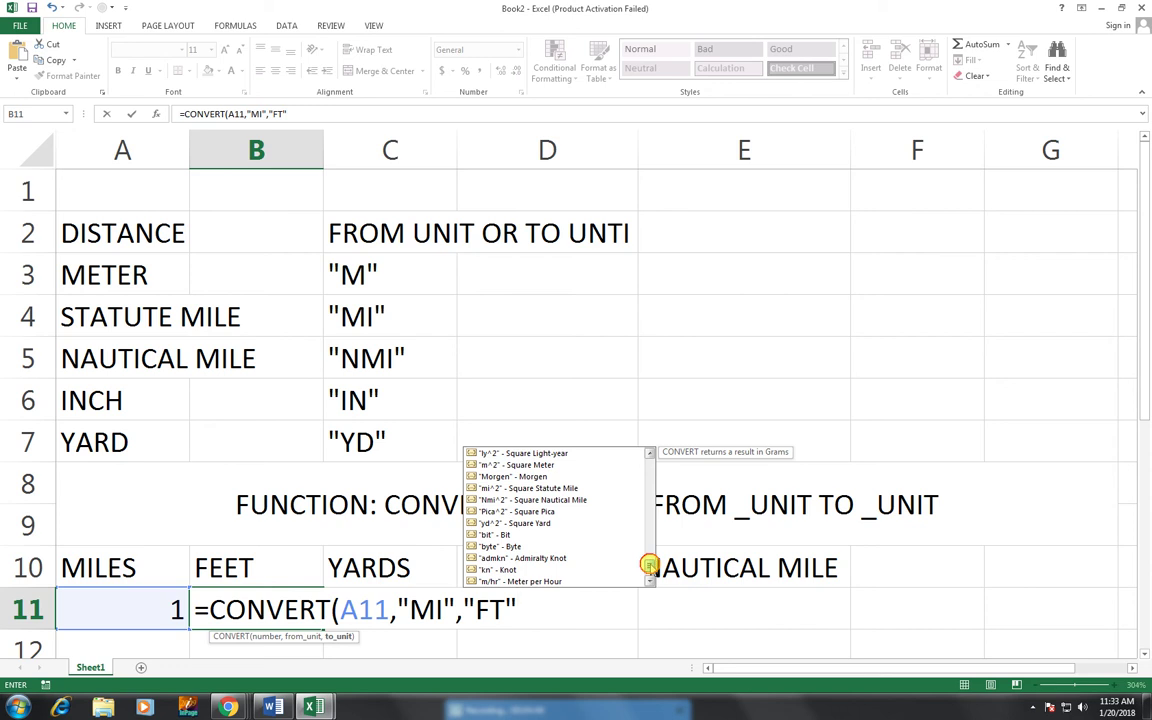
pyautogui.moveTo(649, 566); pyautogui.dragTo(648, 460)
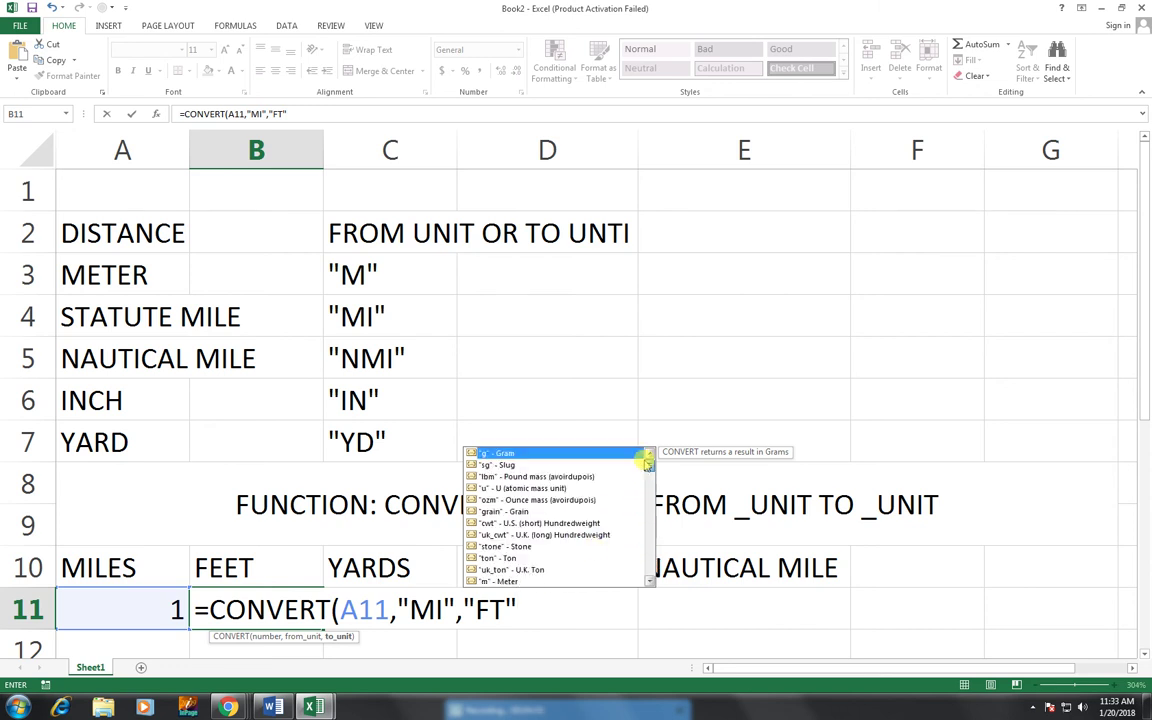
pyautogui.write(')')
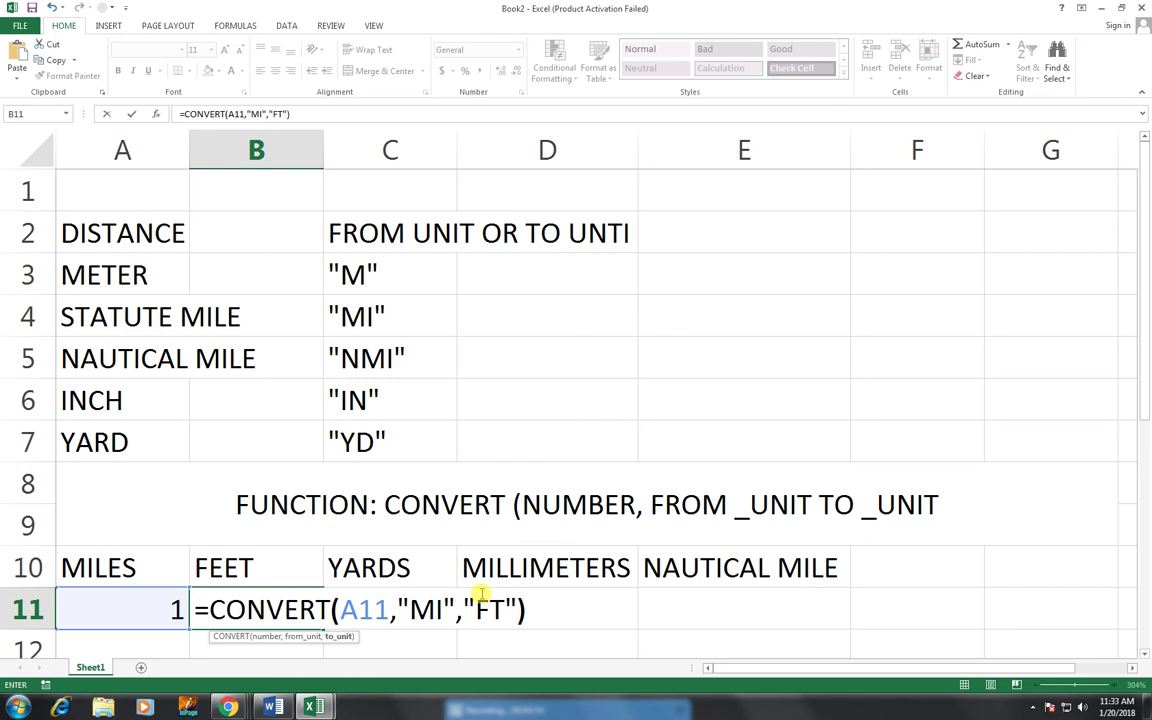
pyautogui.press('Return')
# - Fix the B11 unit codes to lowercase "mi" and "ft" so it returns 5280
pyautogui.press('Up')
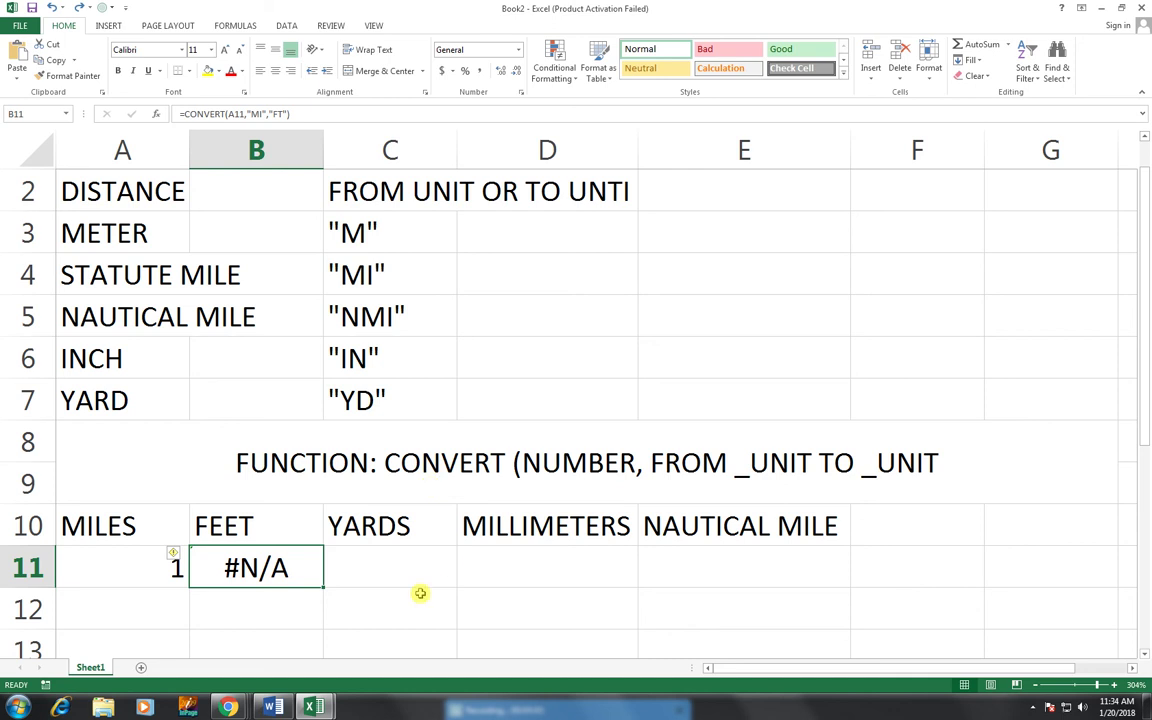
pyautogui.doubleClick(297, 568)
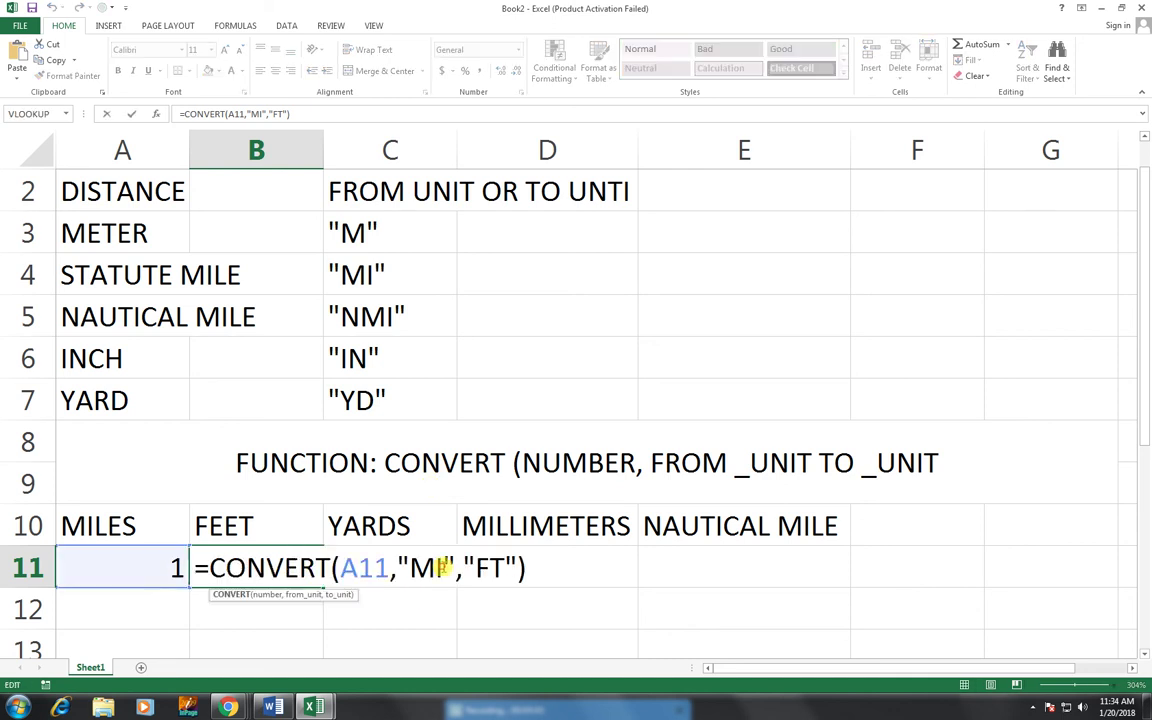
pyautogui.doubleClick(422, 568)
pyautogui.write('m')
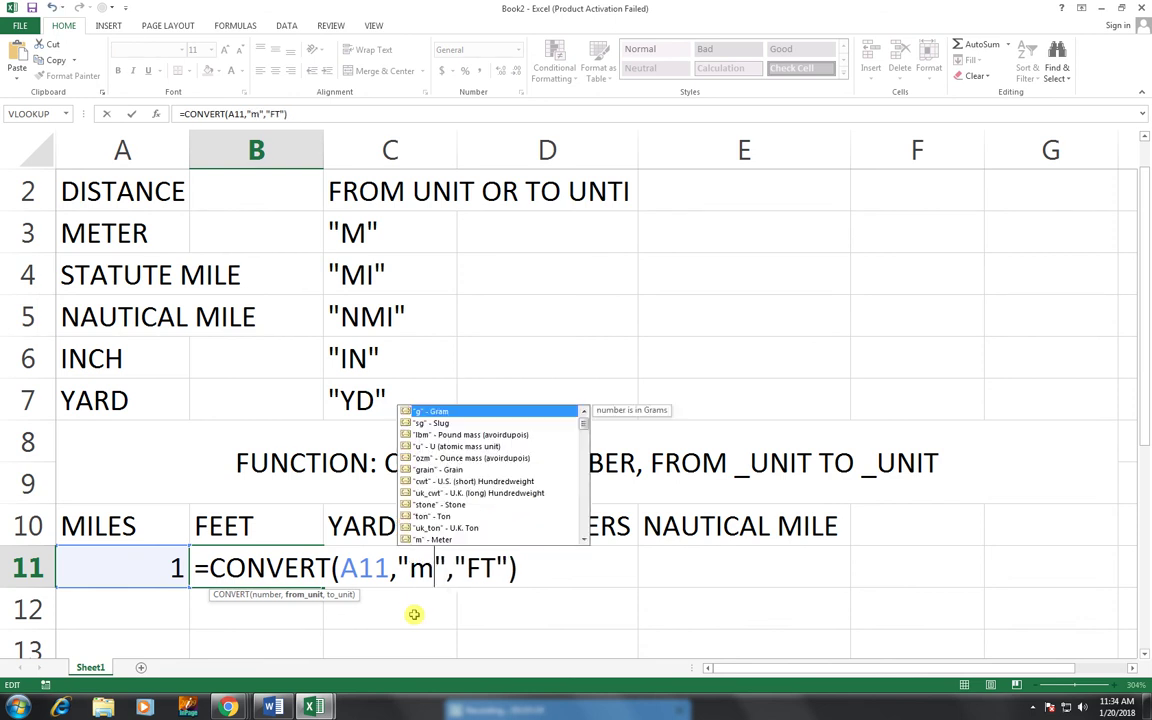
pyautogui.write('i')
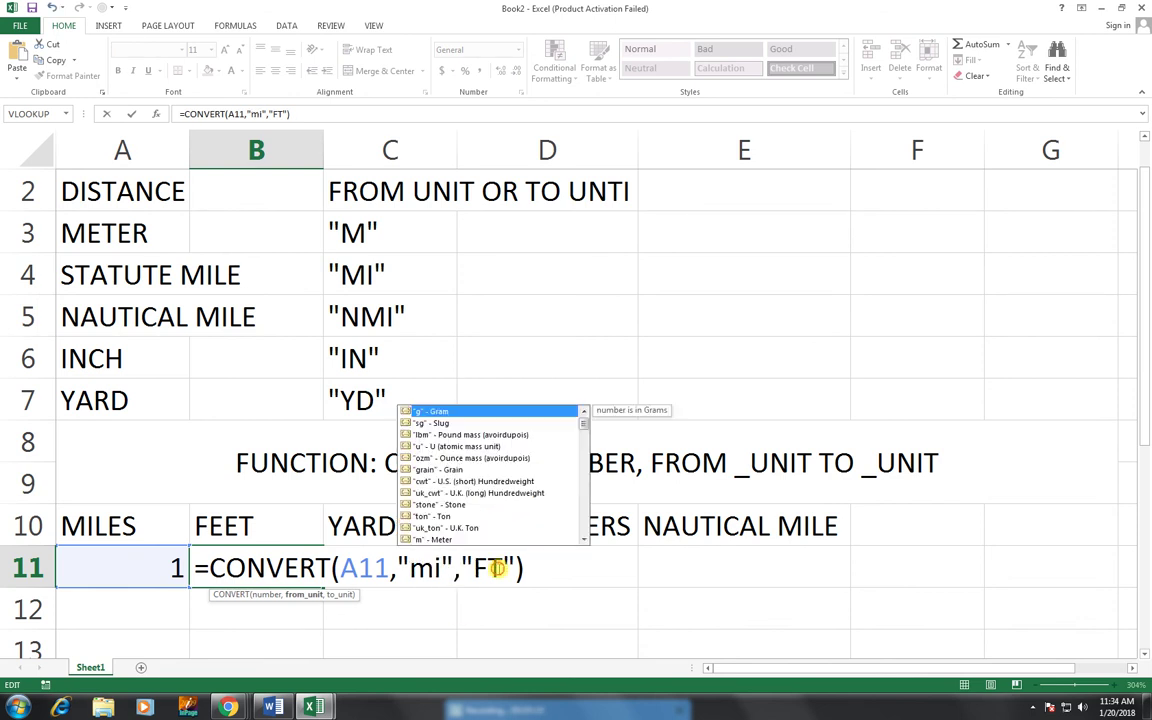
pyautogui.doubleClick(479, 570)
pyautogui.write('f')
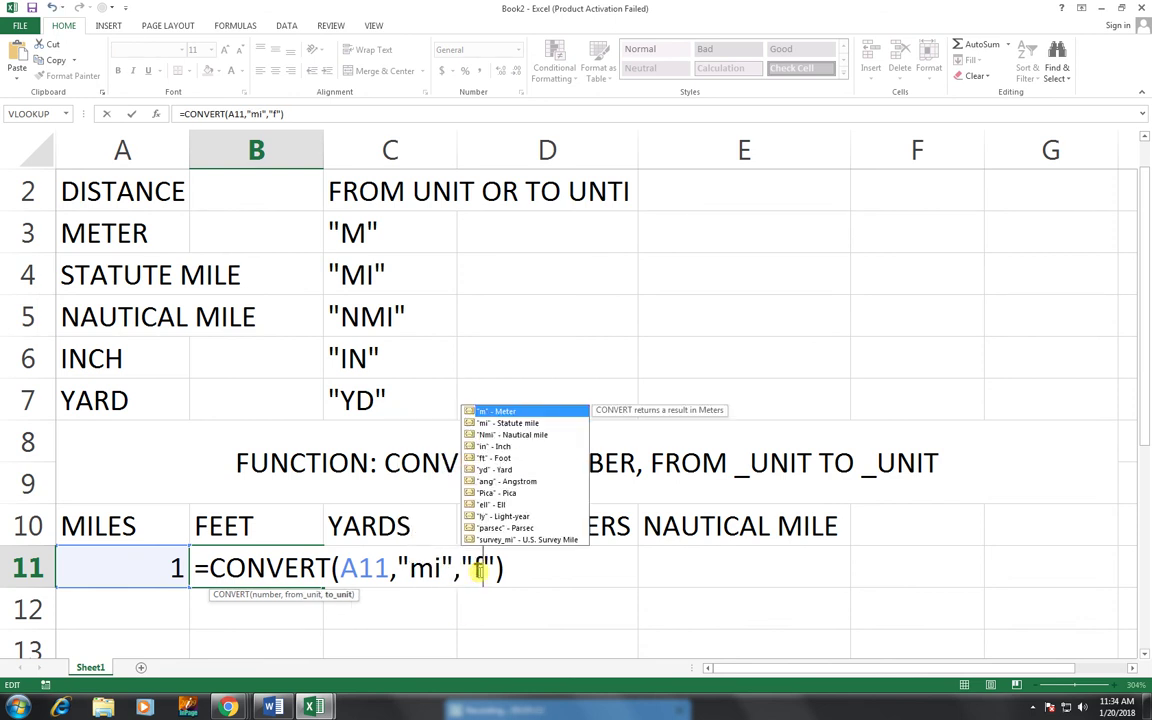
pyautogui.write('t')
pyautogui.press('Return')
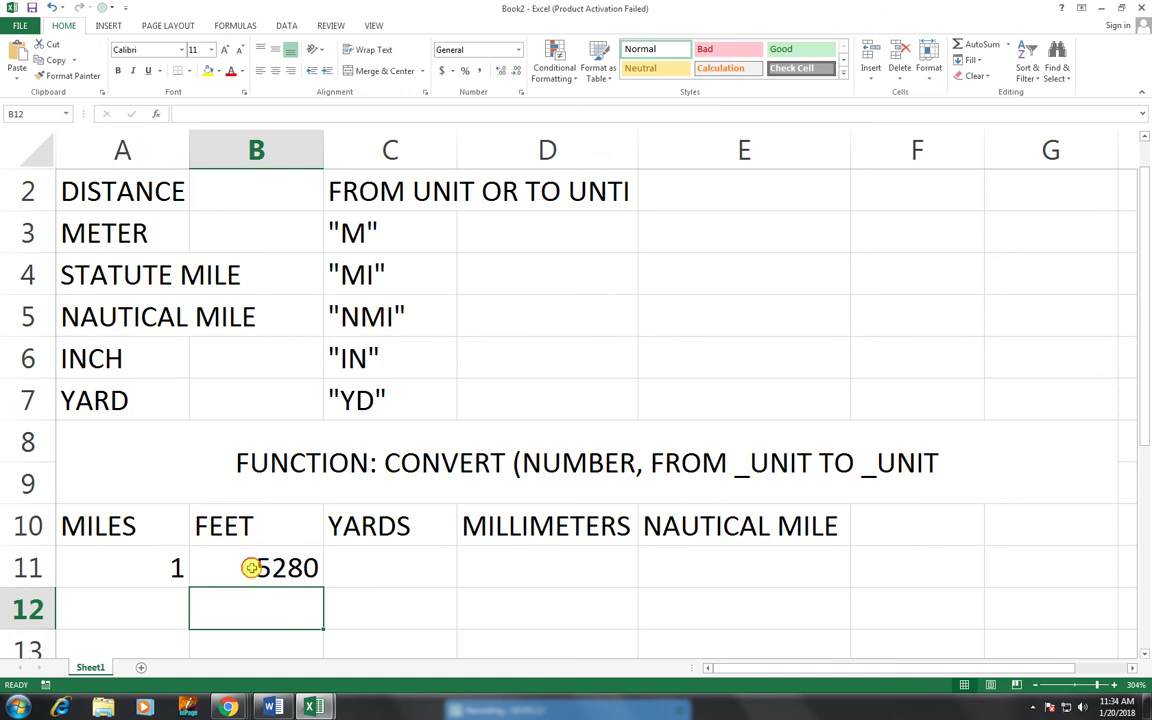
pyautogui.click(247, 560)
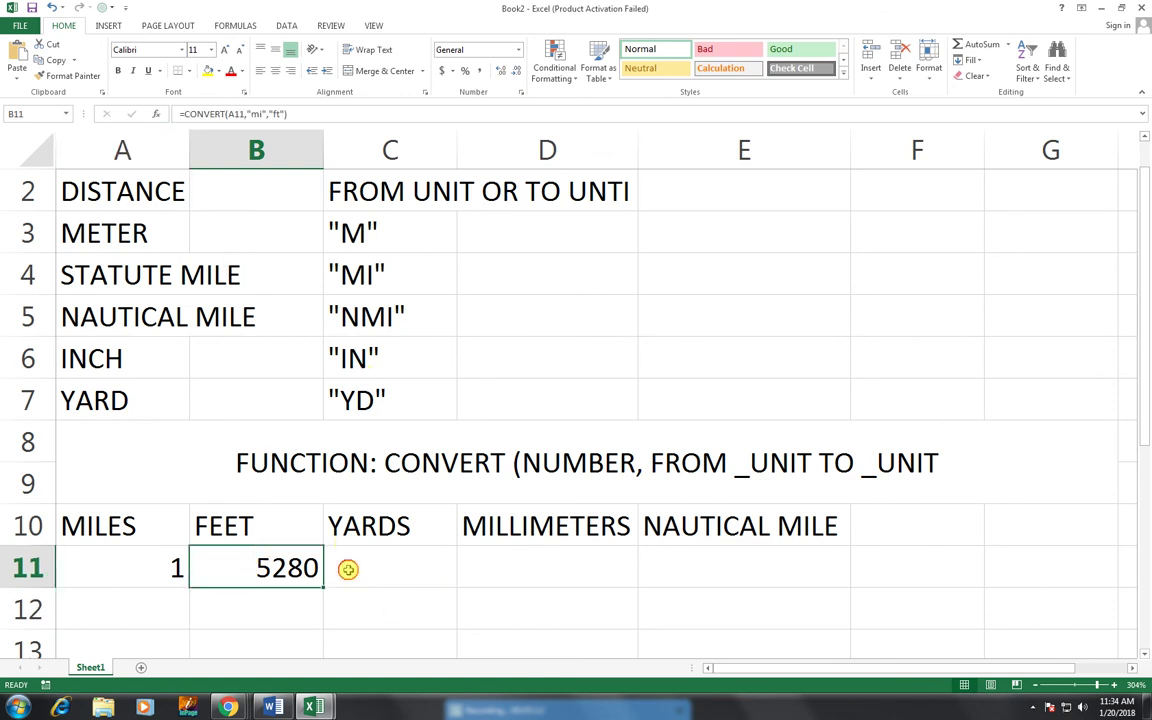
# - Enter =convert(A11,"mi","yd") in C11, clearing the formula error so it shows 1760
pyautogui.click(438, 568)
pyautogui.write('=co')
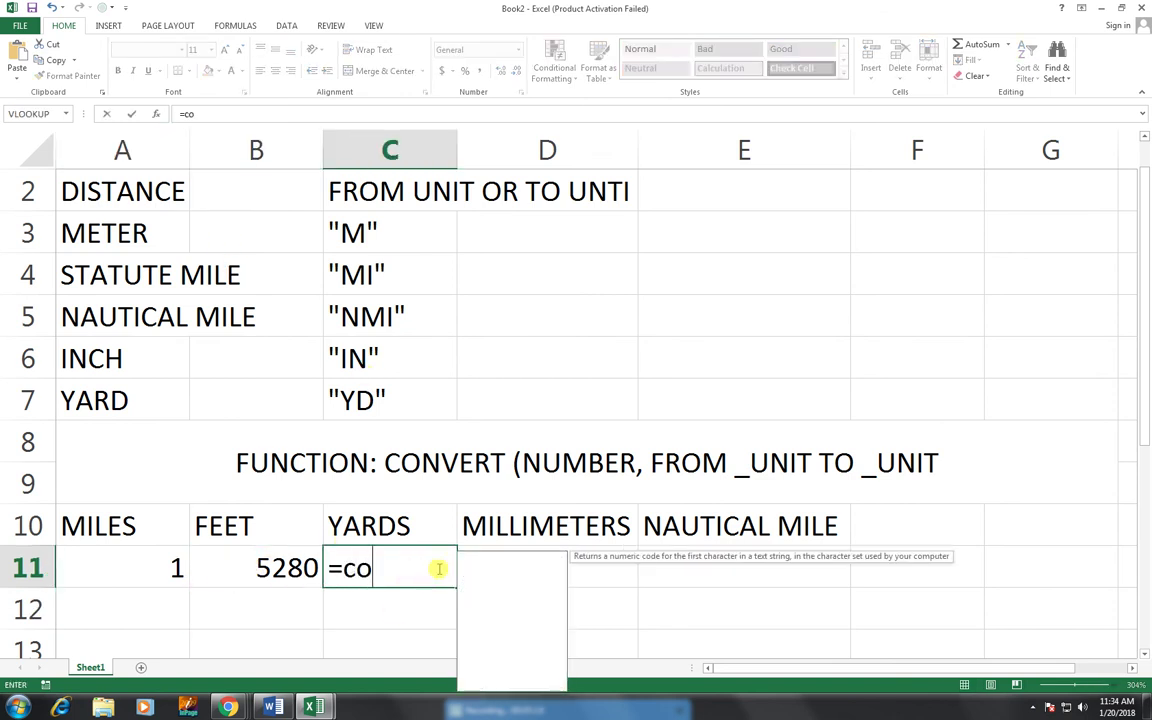
pyautogui.write('nvert(')
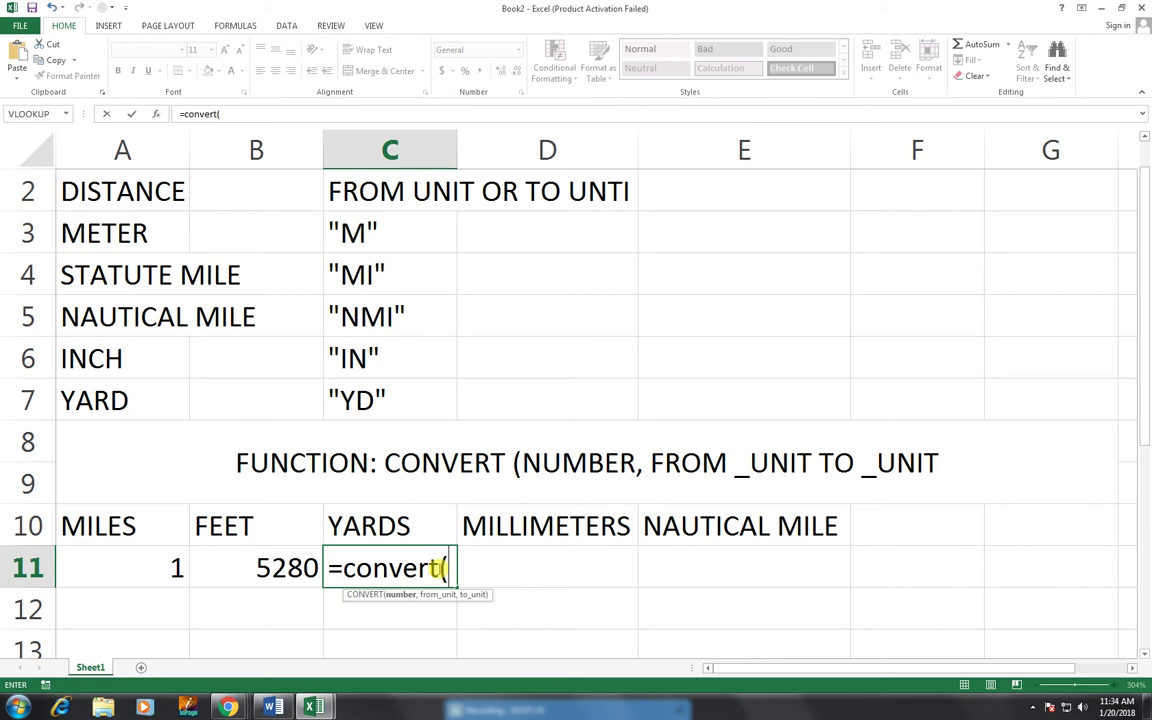
pyautogui.press('Left')
pyautogui.press('Left')
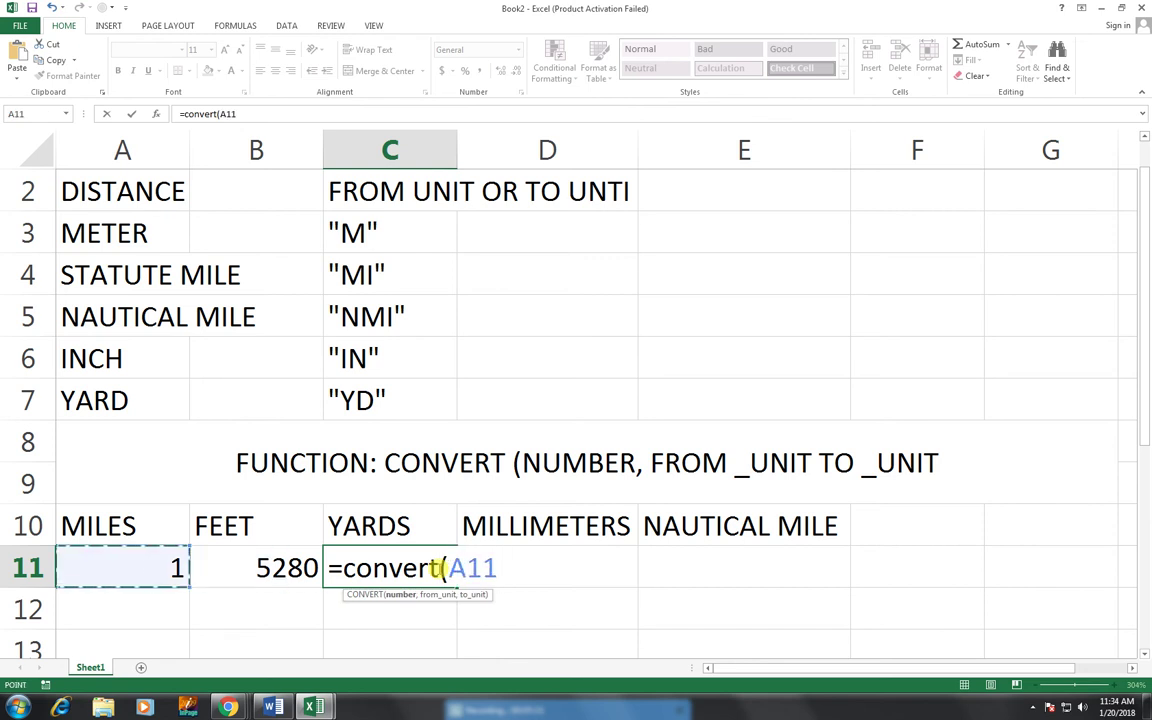
pyautogui.write(',')
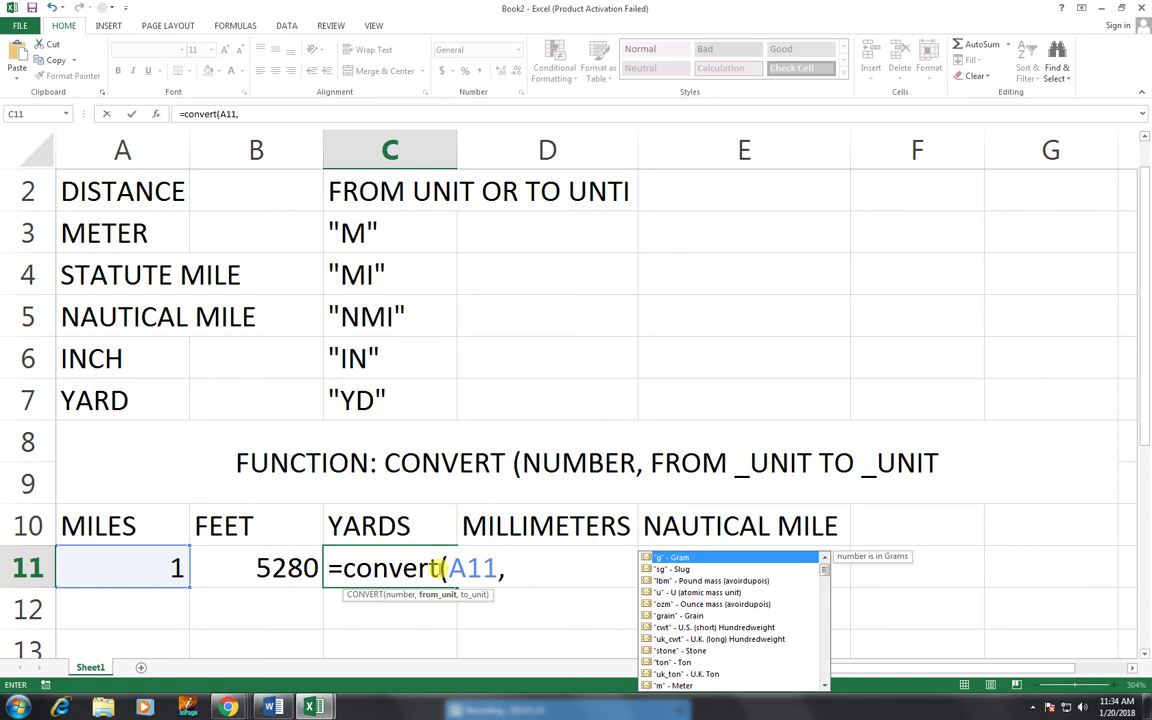
pyautogui.write(',"mi')
pyautogui.write('",')
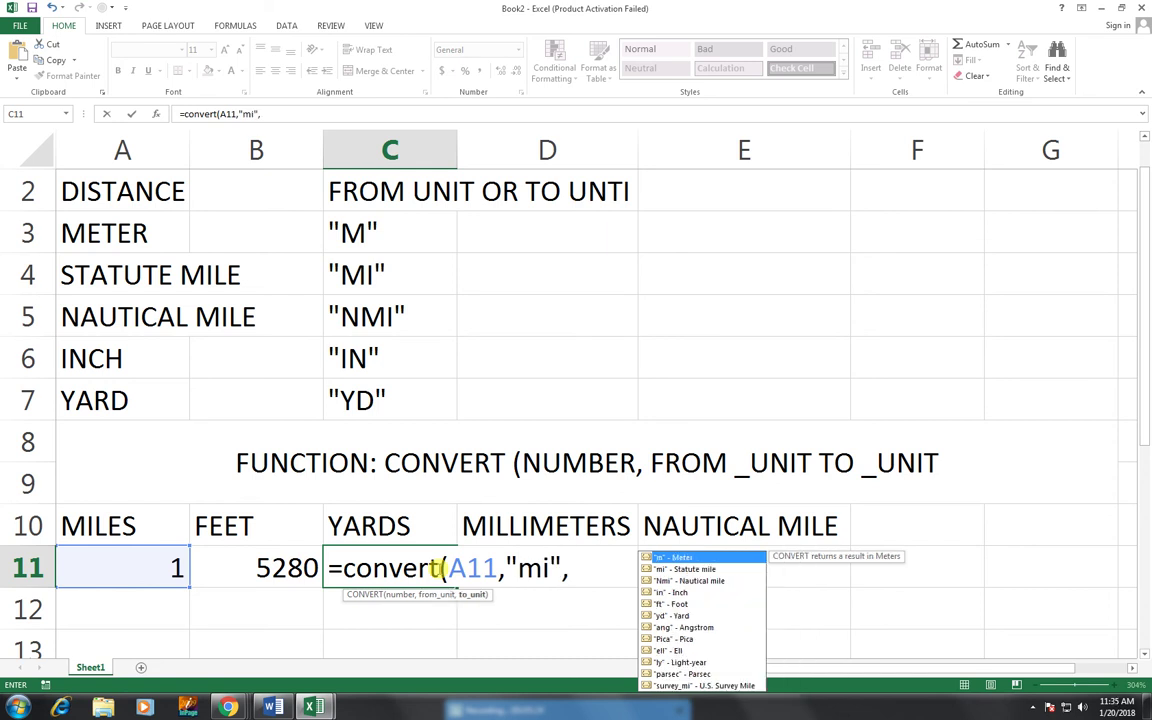
pyautogui.press('BackSpace')
pyautogui.write(',')
pyautogui.write('"')
pyautogui.write('yd')
pyautogui.write('").')
pyautogui.press('Return')
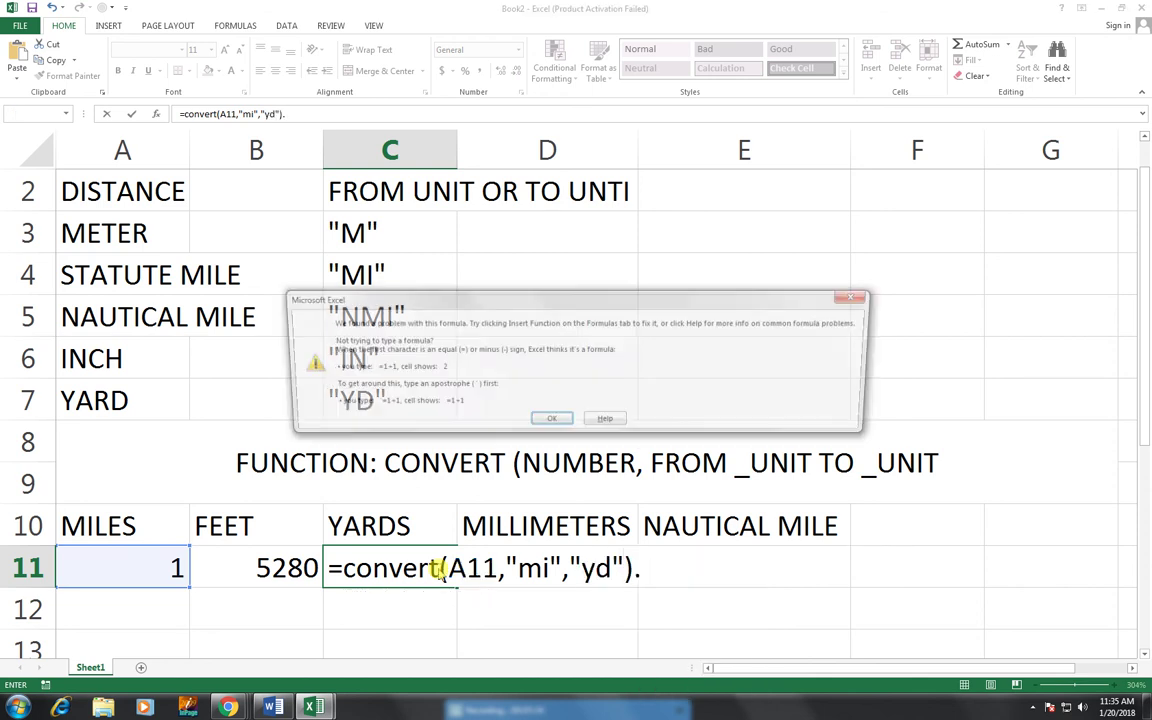
pyautogui.press('Return')
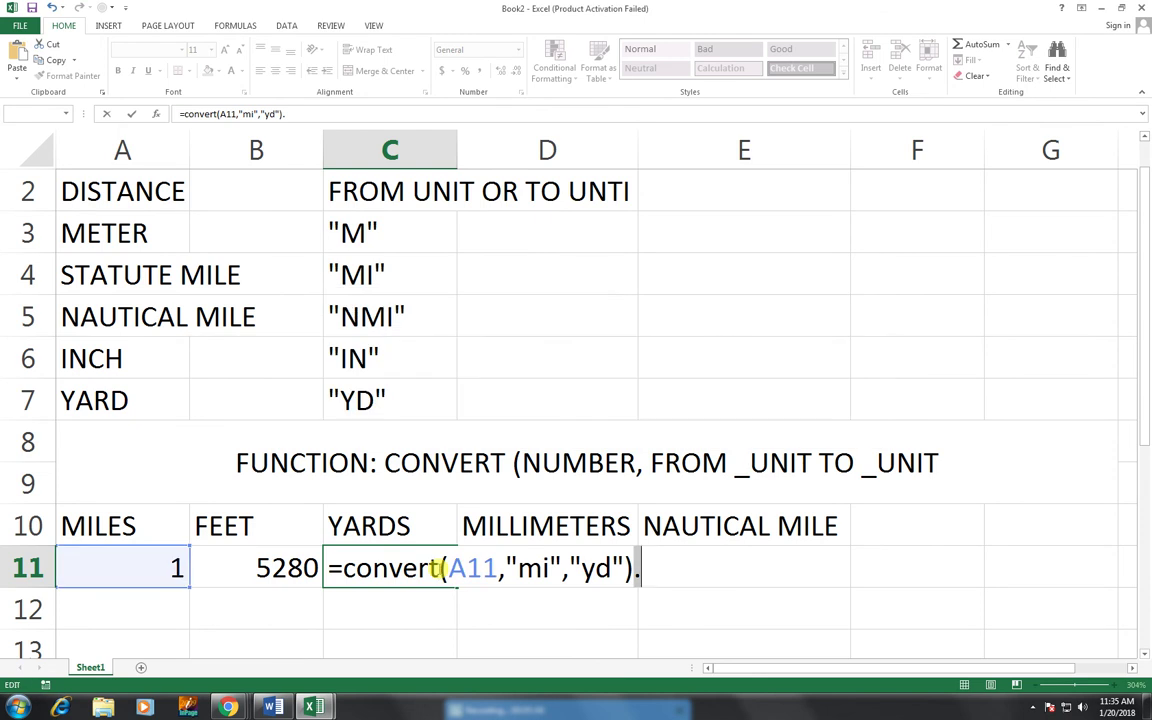
pyautogui.press('BackSpace')
pyautogui.press('Return')
# - Enter =CONVERT(A11,"mi","mm") in D11, returning 1609344
pyautogui.click(543, 560)
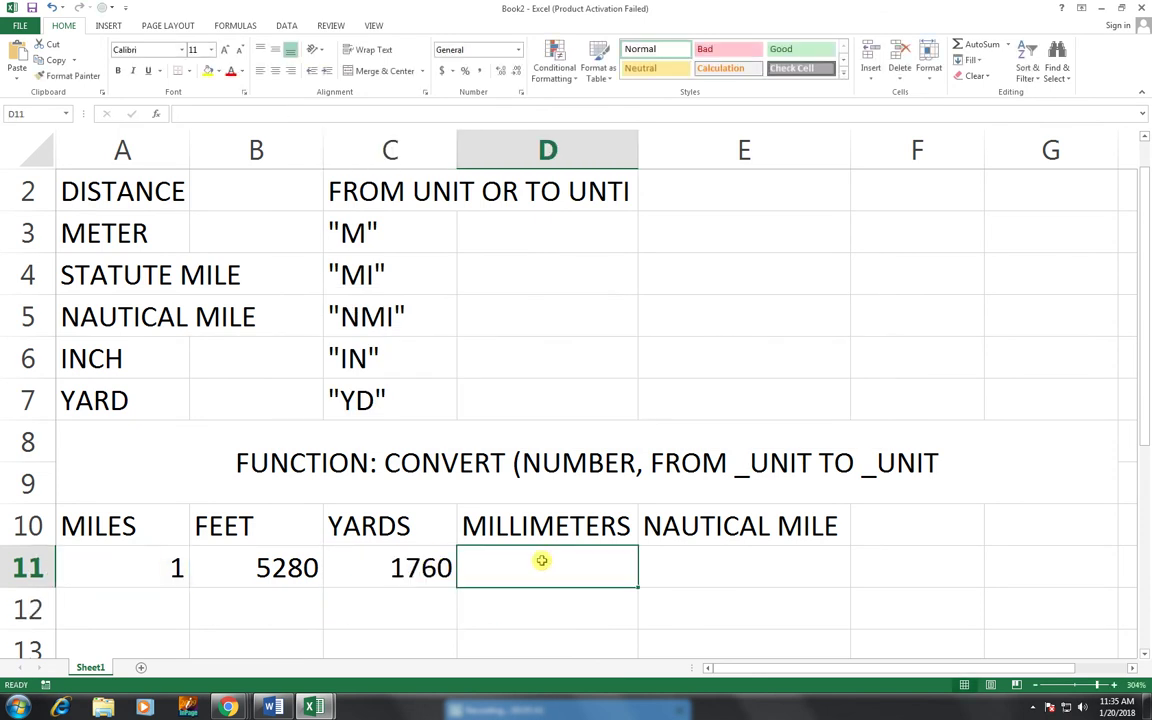
pyautogui.write('=')
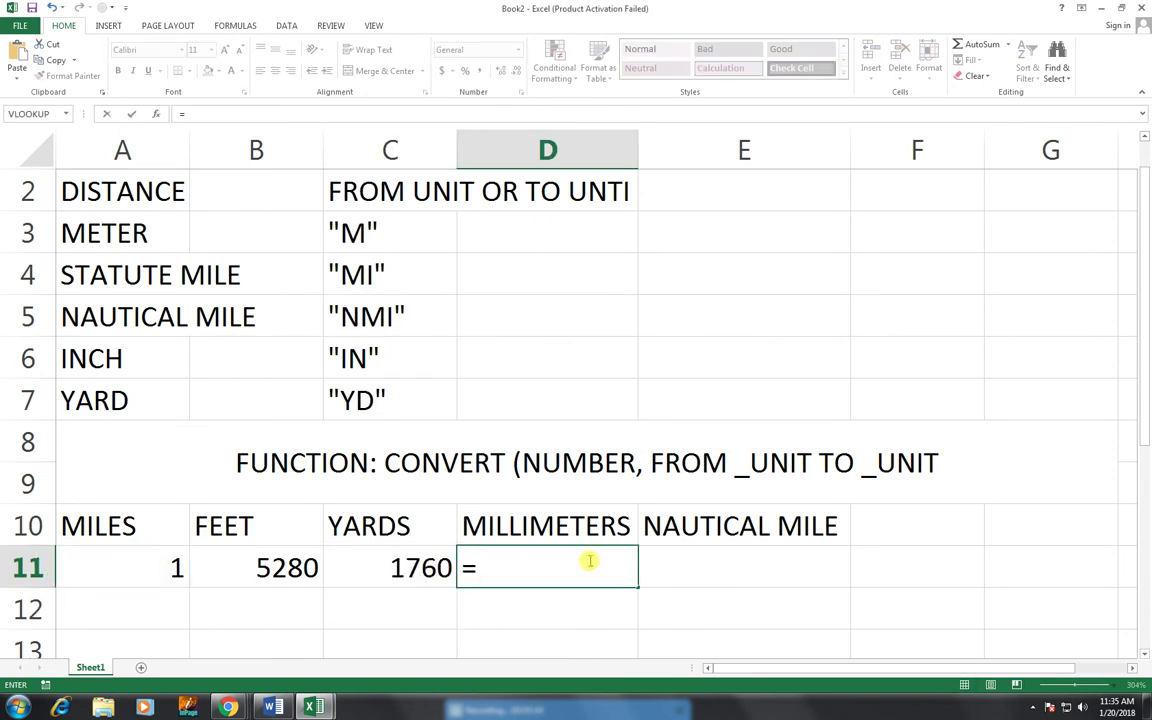
pyautogui.write('co')
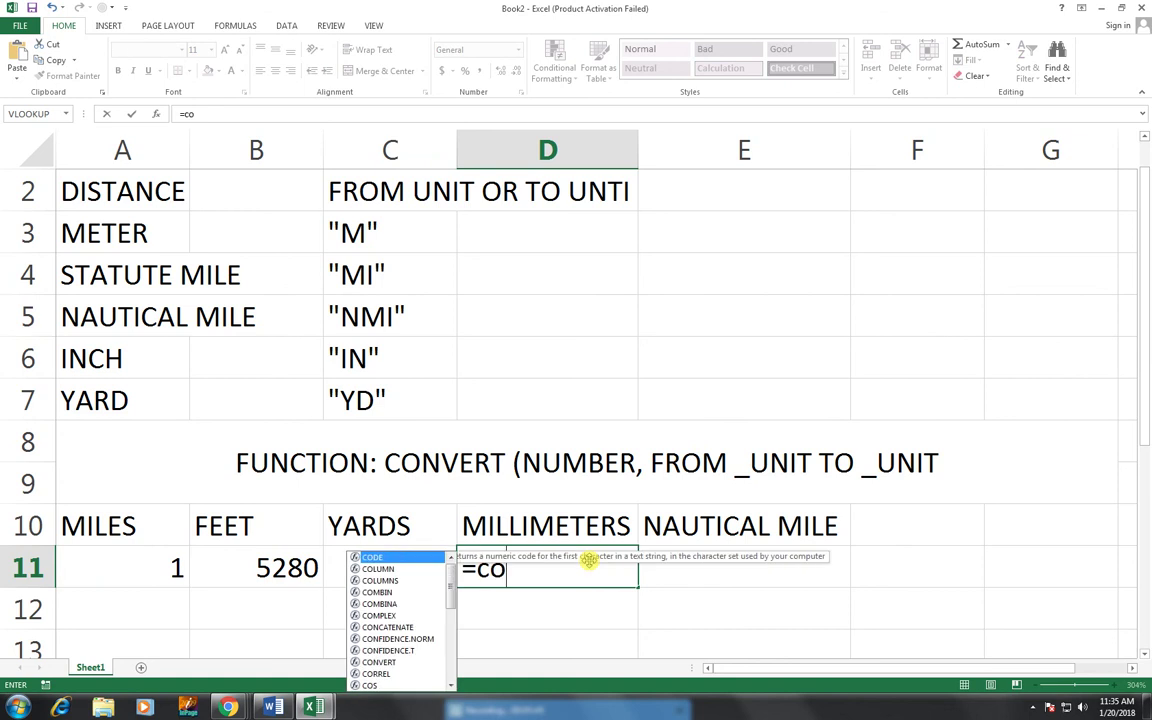
pyautogui.write('nv')
pyautogui.press('Tab')
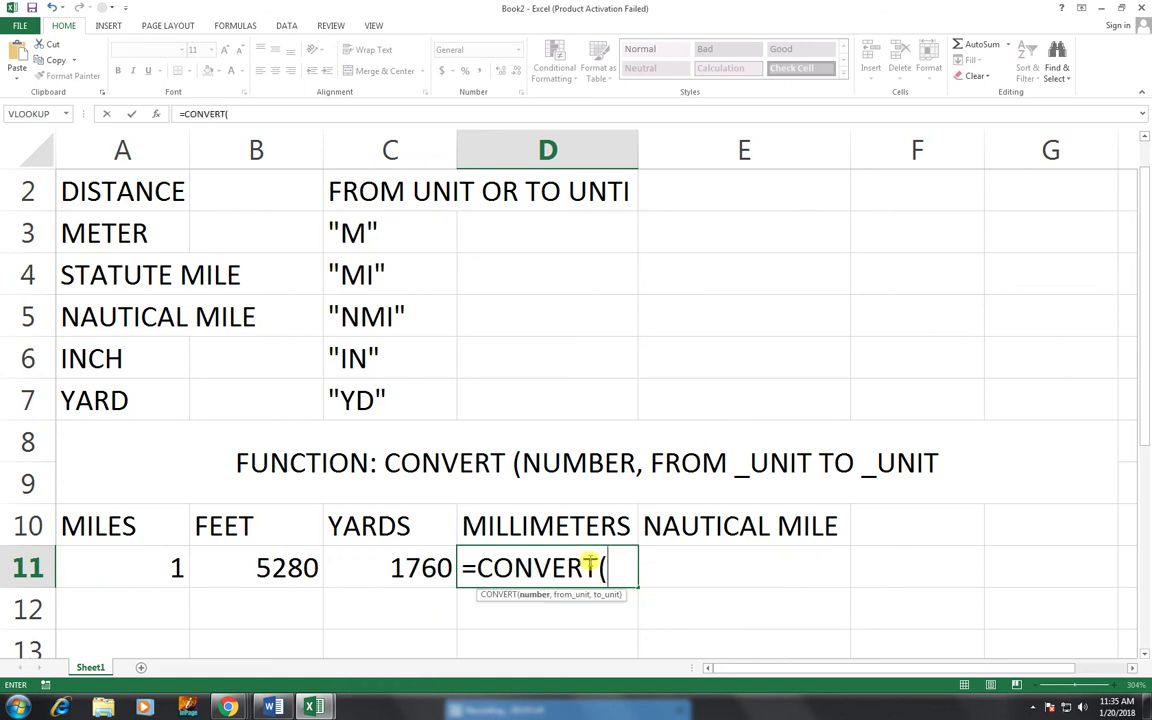
pyautogui.press('Left')
pyautogui.press('Left')
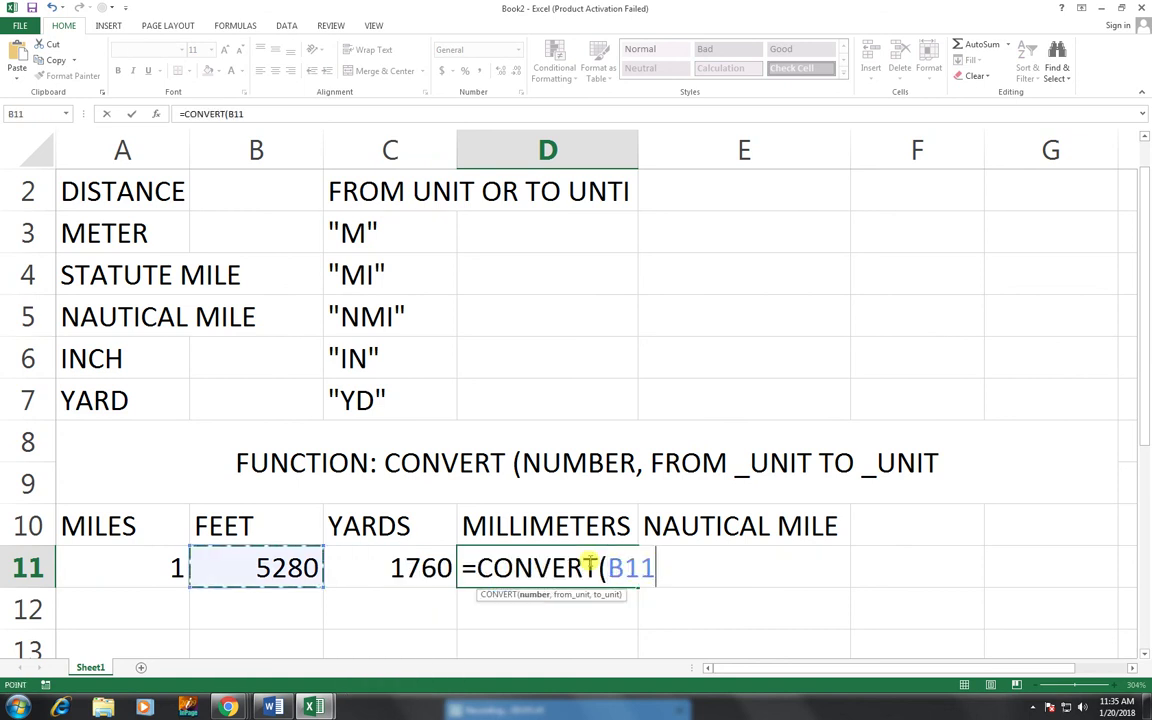
pyautogui.press('Left')
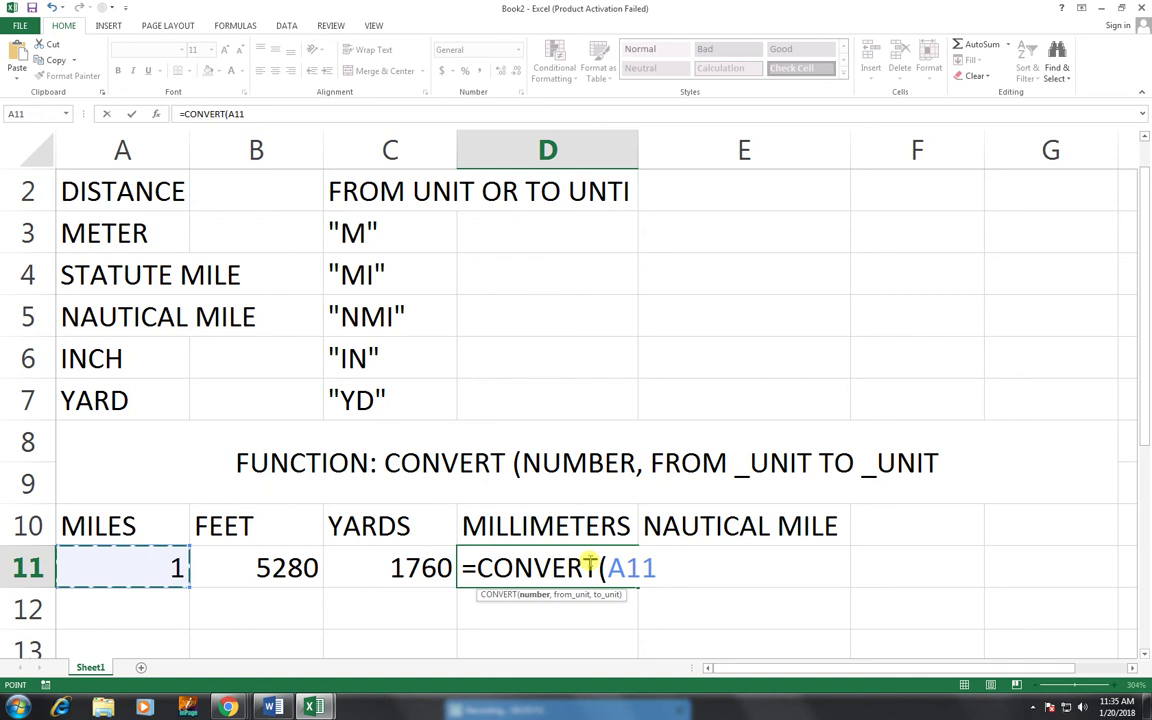
pyautogui.write(',"')
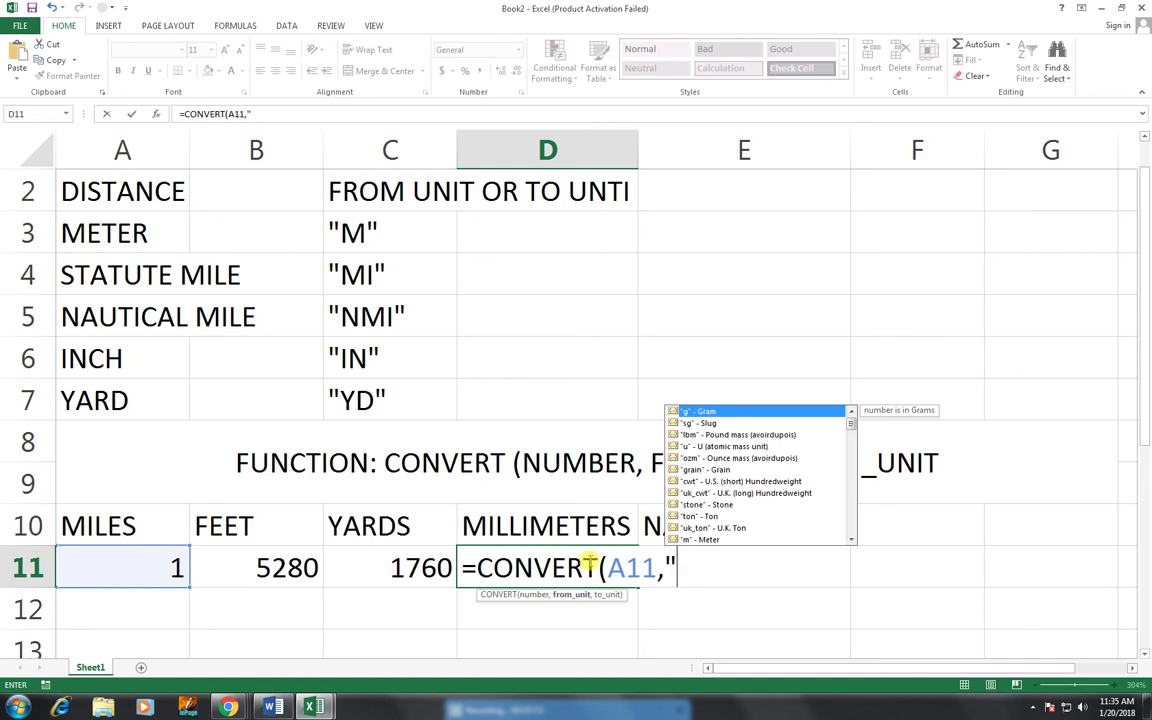
pyautogui.write('mi",')
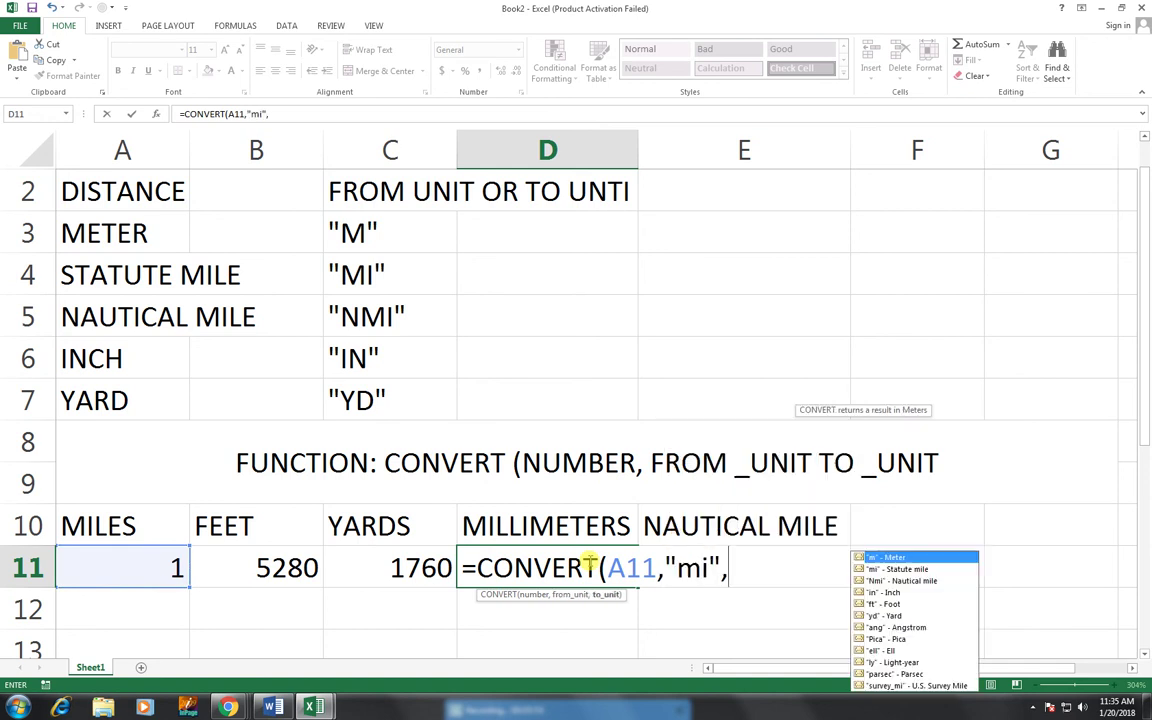
pyautogui.write('"')
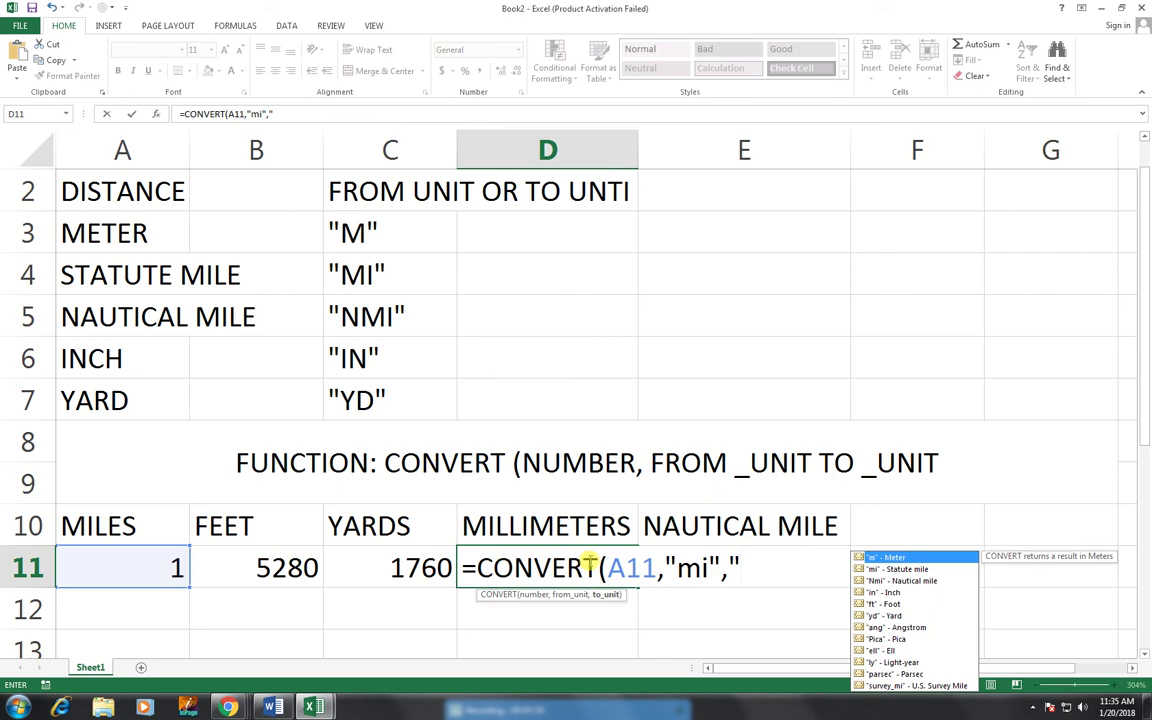
pyautogui.write('mm")')
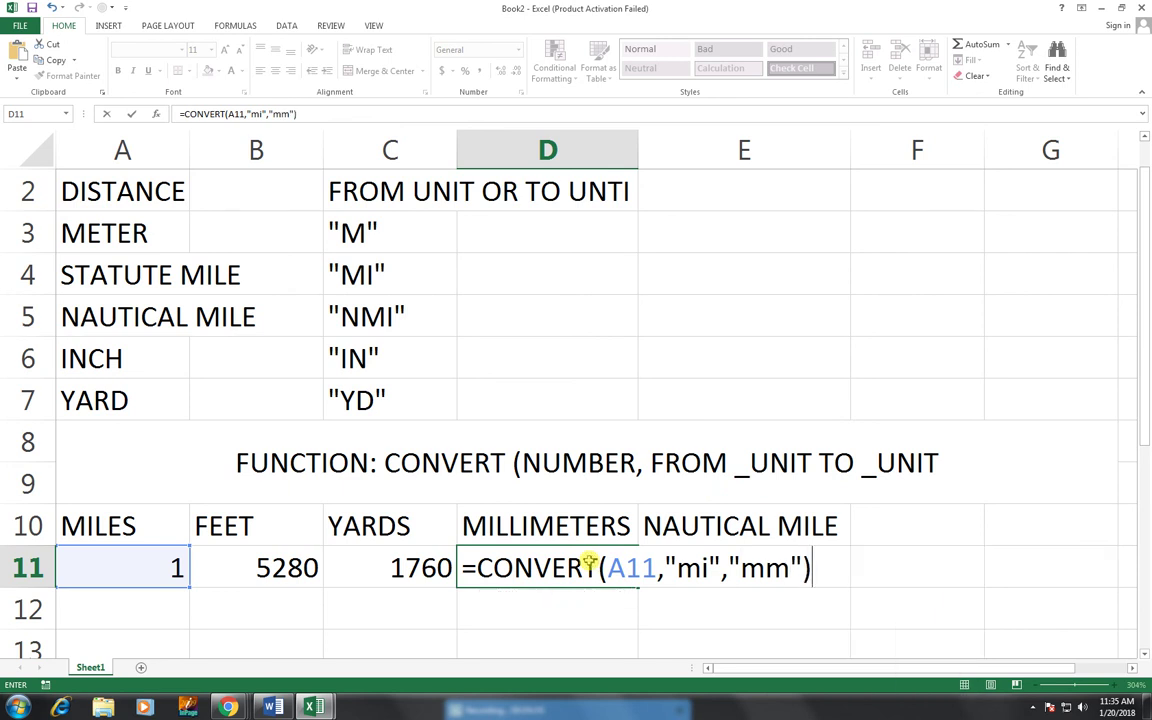
pyautogui.press('Return')
pyautogui.press('Right')
pyautogui.press('Left')
pyautogui.press('Up')
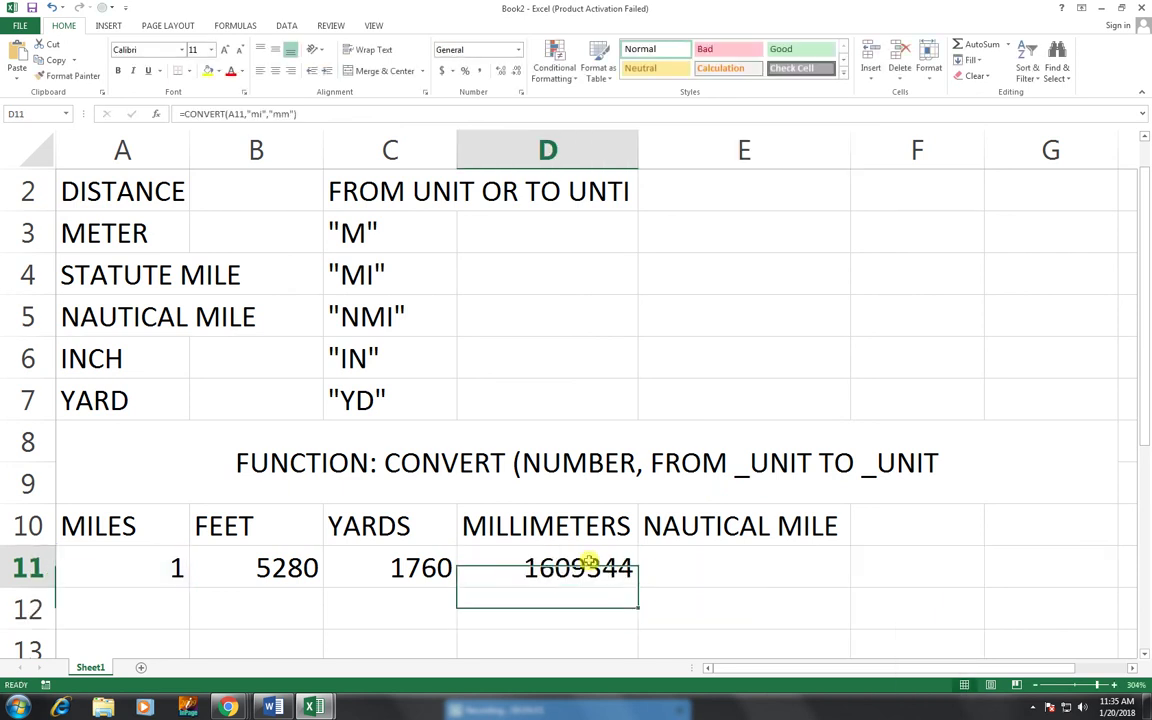
pyautogui.press('Right')
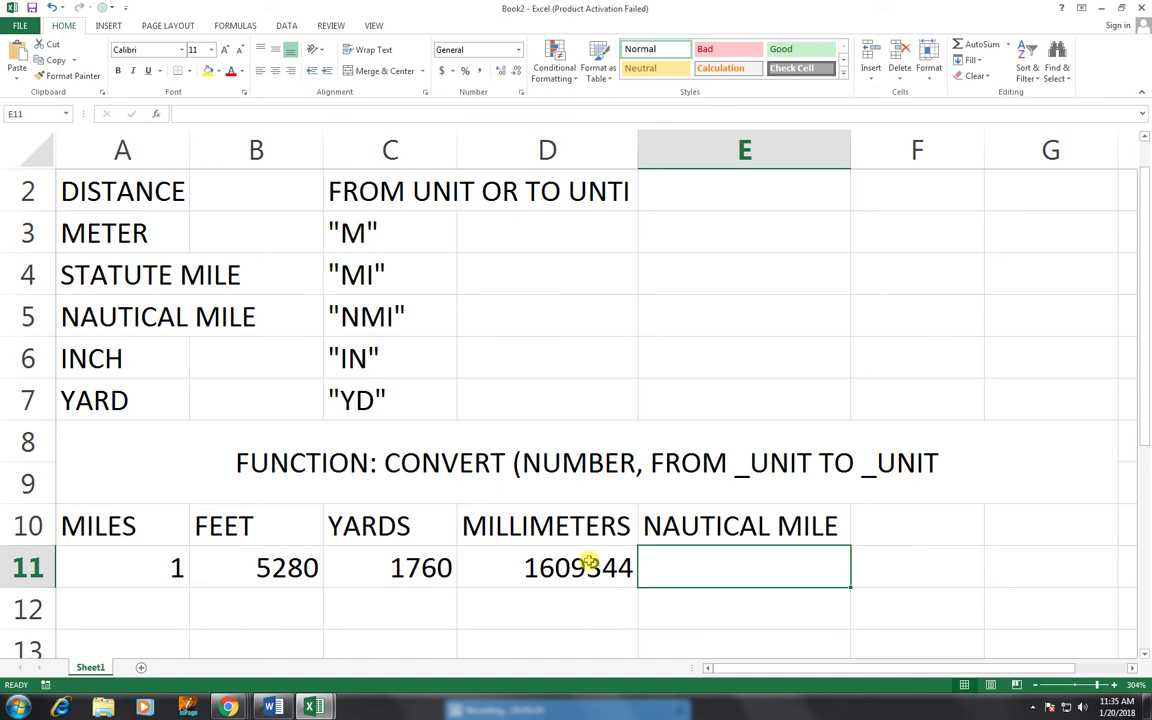
# - Enter =CONVERT(A11,"mi","nmi") in E11 to convert the miles to nautical miles
pyautogui.write('=con')
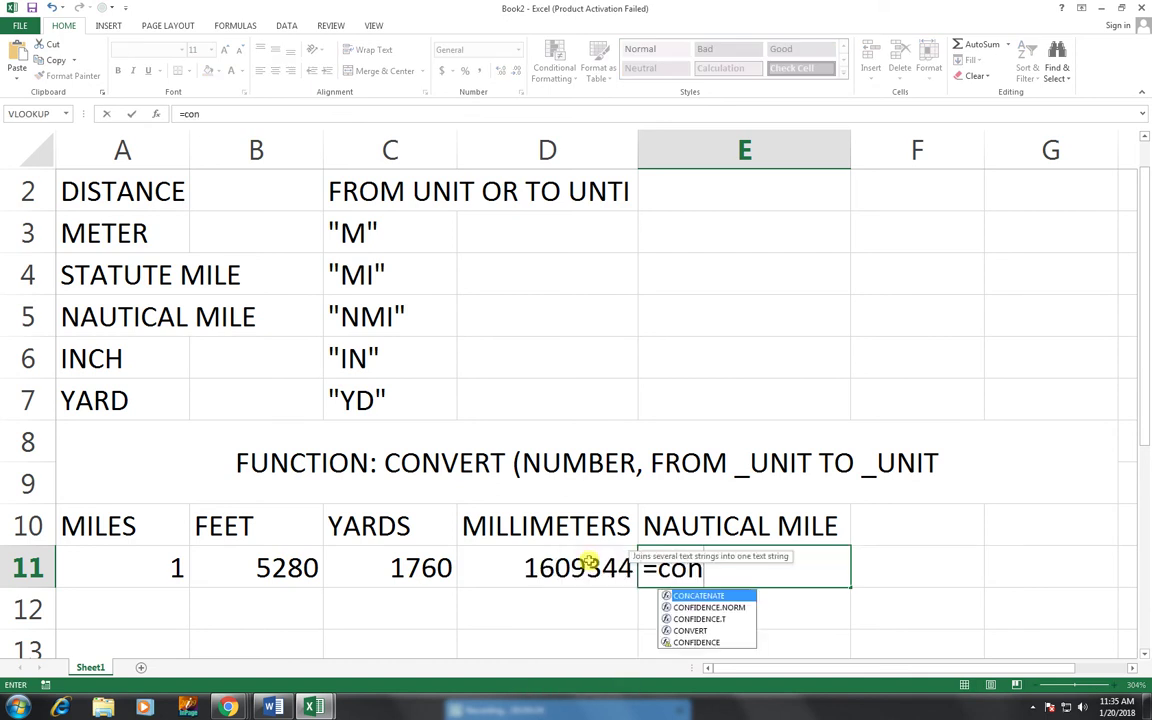
pyautogui.press('BackSpace')
pyautogui.write('nv')
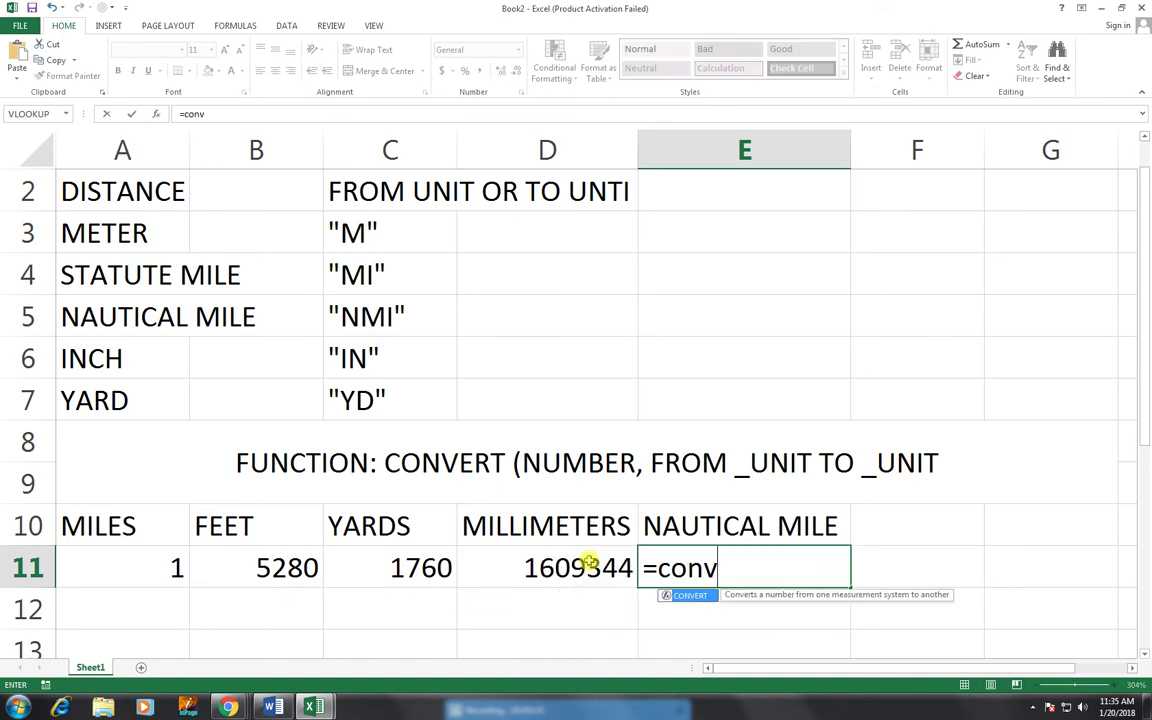
pyautogui.press('Tab')
pyautogui.press('Left')
pyautogui.press('Left')
pyautogui.press('Left')
pyautogui.press('Left')
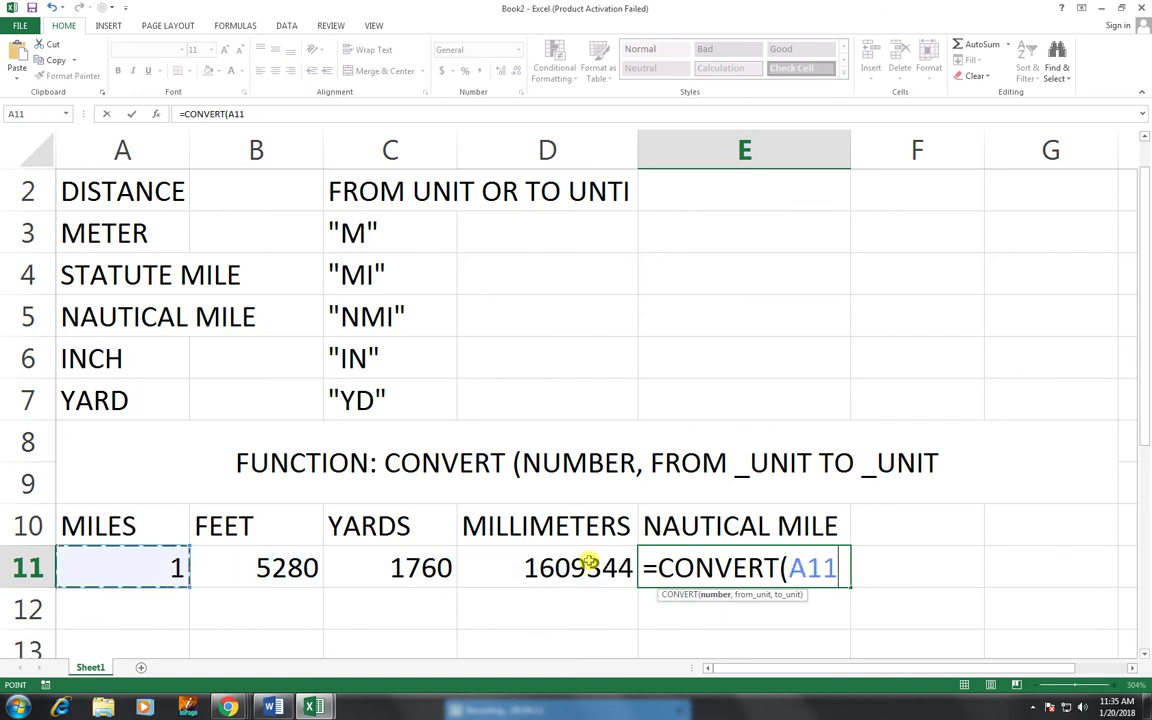
pyautogui.write(',"')
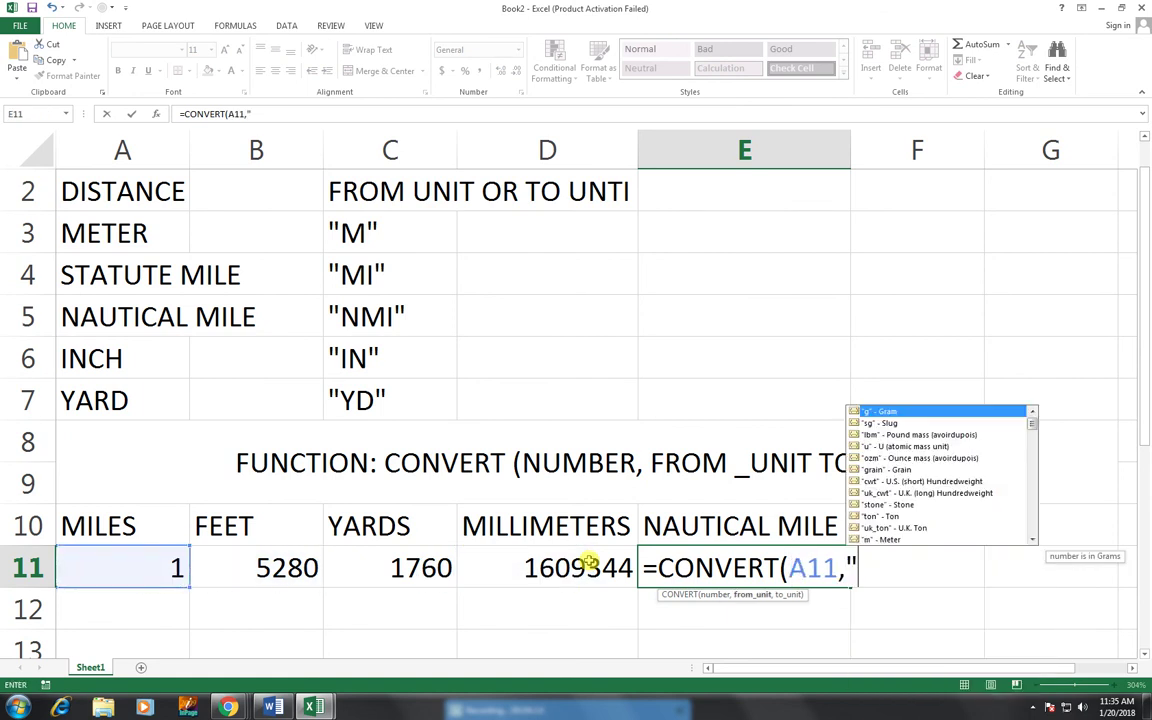
pyautogui.write('mi')
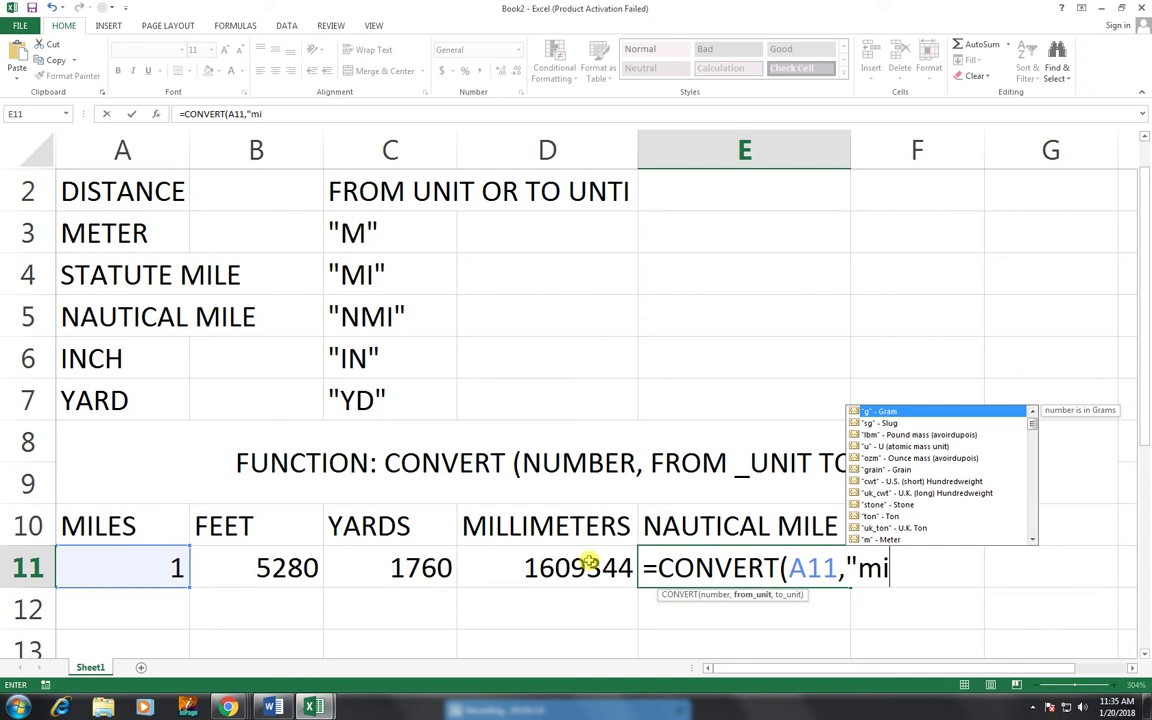
pyautogui.write('",')
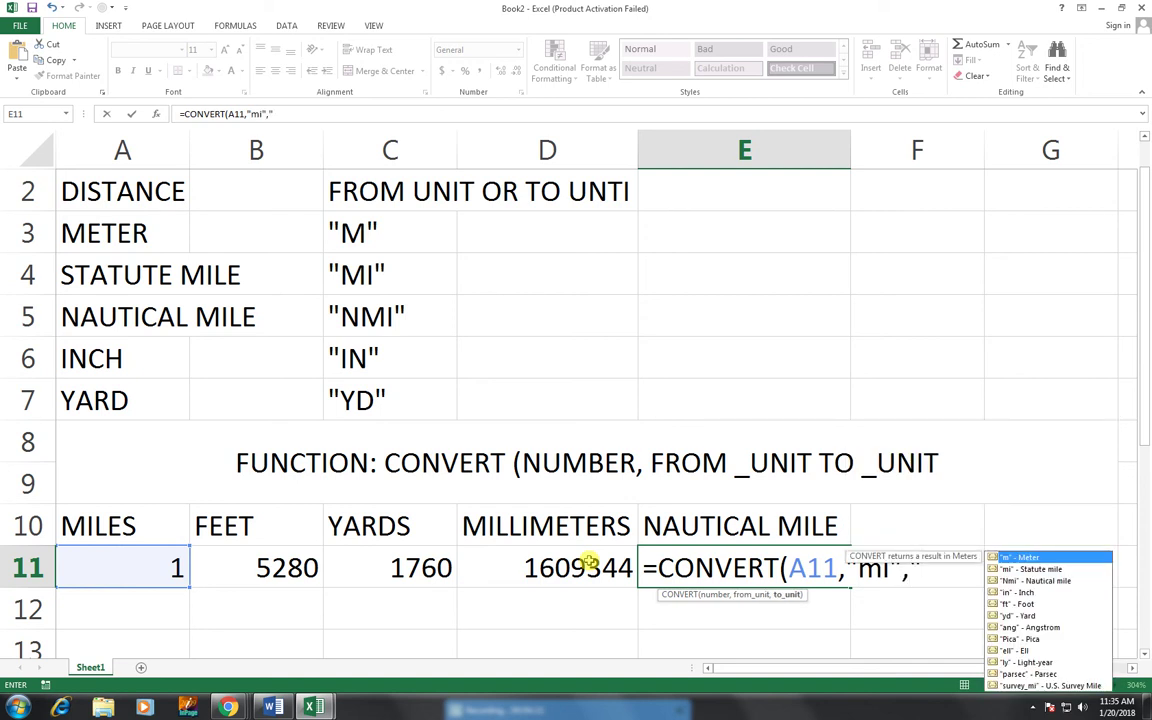
pyautogui.write('"')
pyautogui.write('n')
pyautogui.write('mi"')
pyautogui.write(')')
pyautogui.press('Return')
# - Fix the #N/A by changing the unit code to "Nmi", so E11 shows 0.868976242
pyautogui.press('Up')
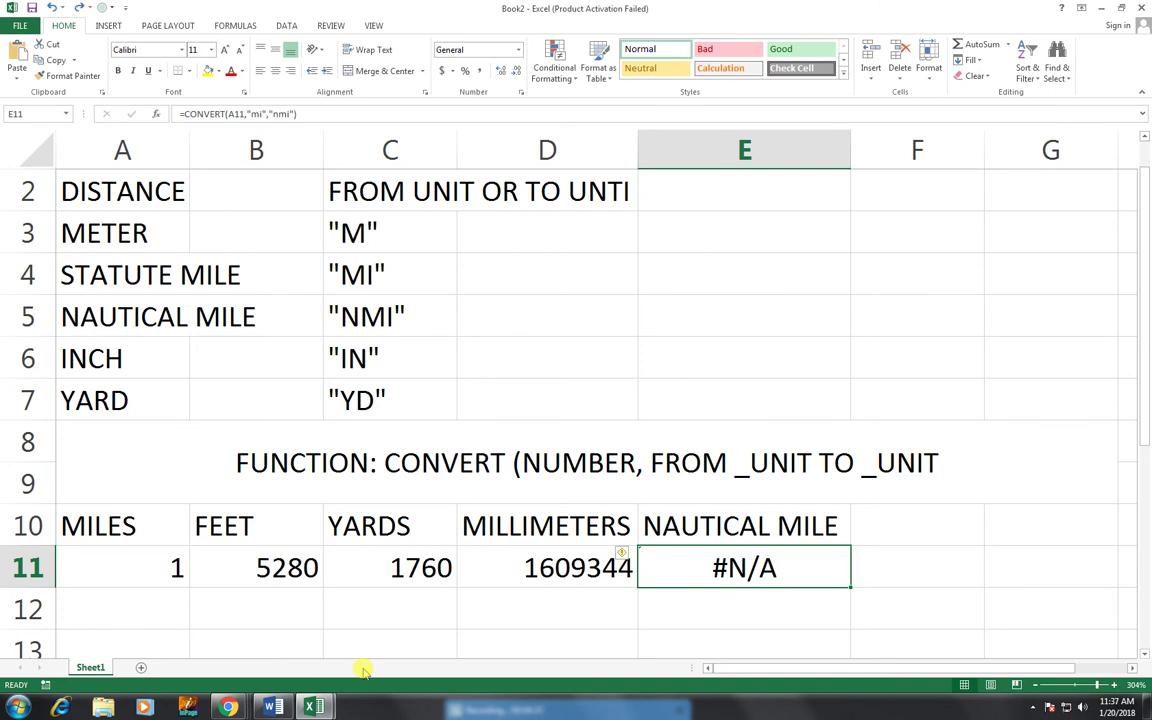
pyautogui.press('F2')
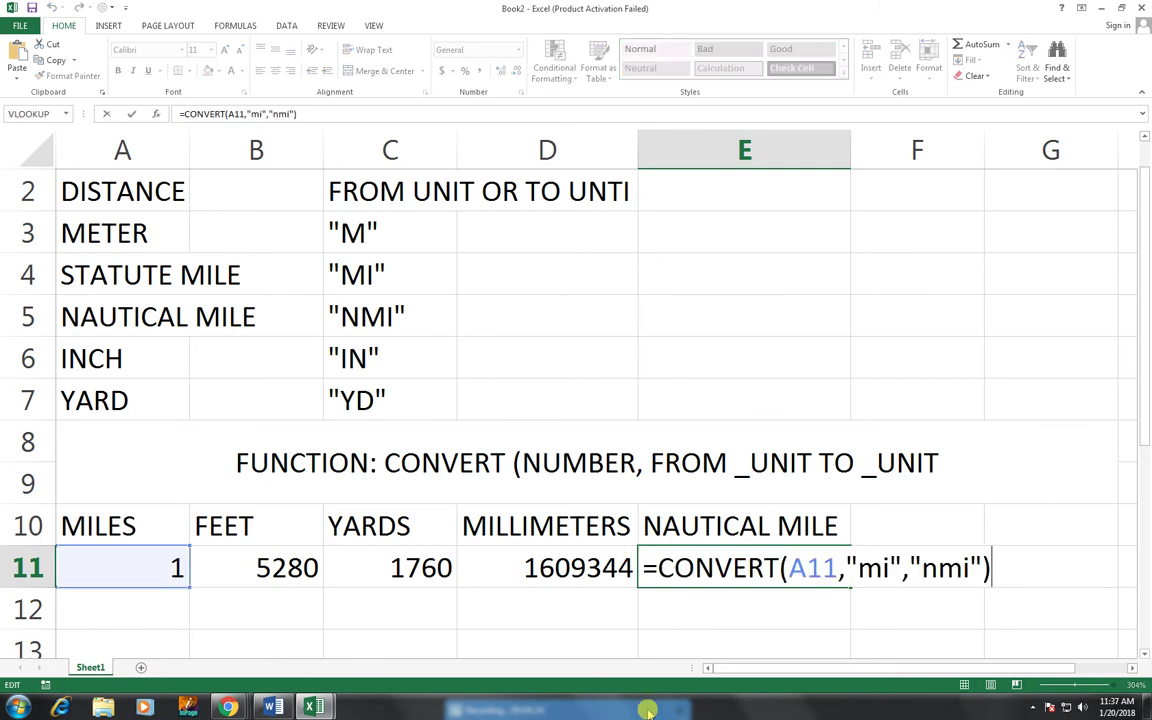
pyautogui.click(938, 570)
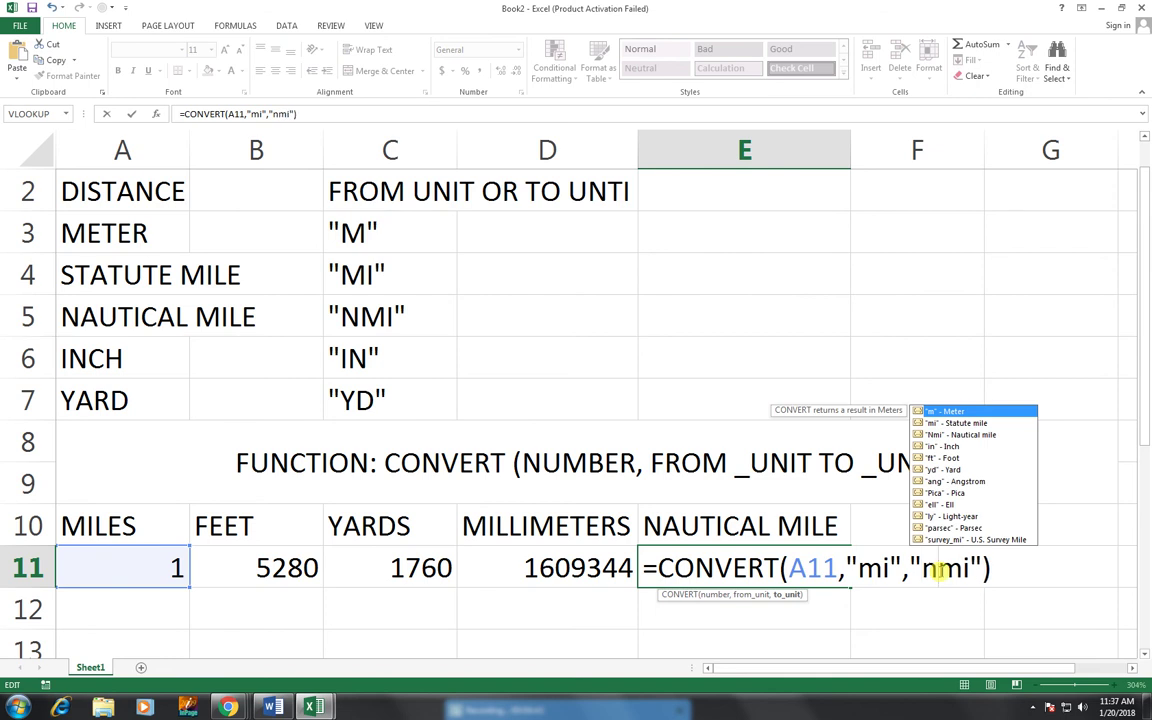
pyautogui.press('BackSpace')
pyautogui.write('n')
pyautogui.press('BackSpace')
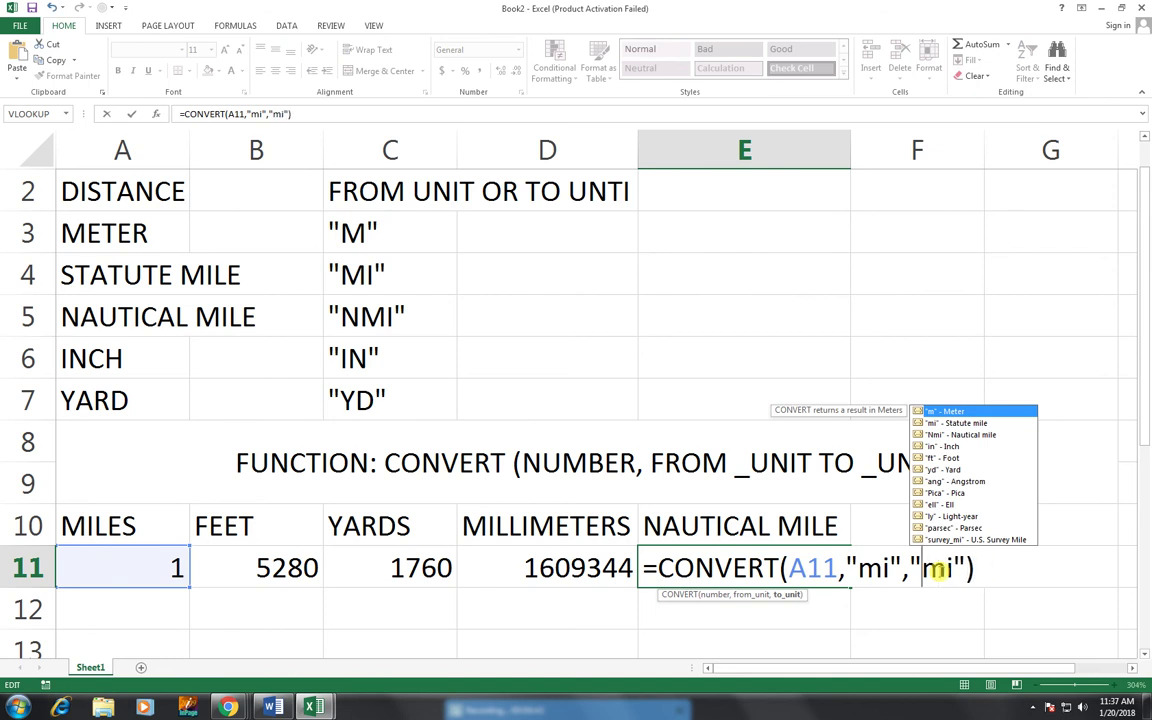
pyautogui.write('N')
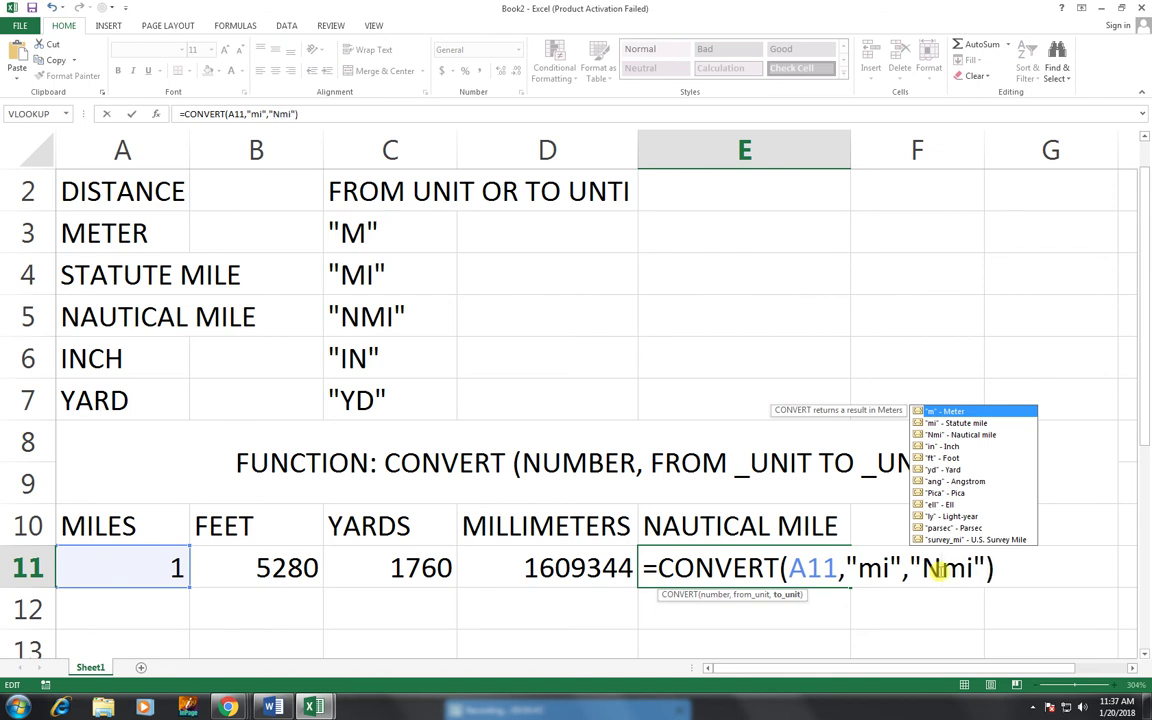
pyautogui.press('Return')
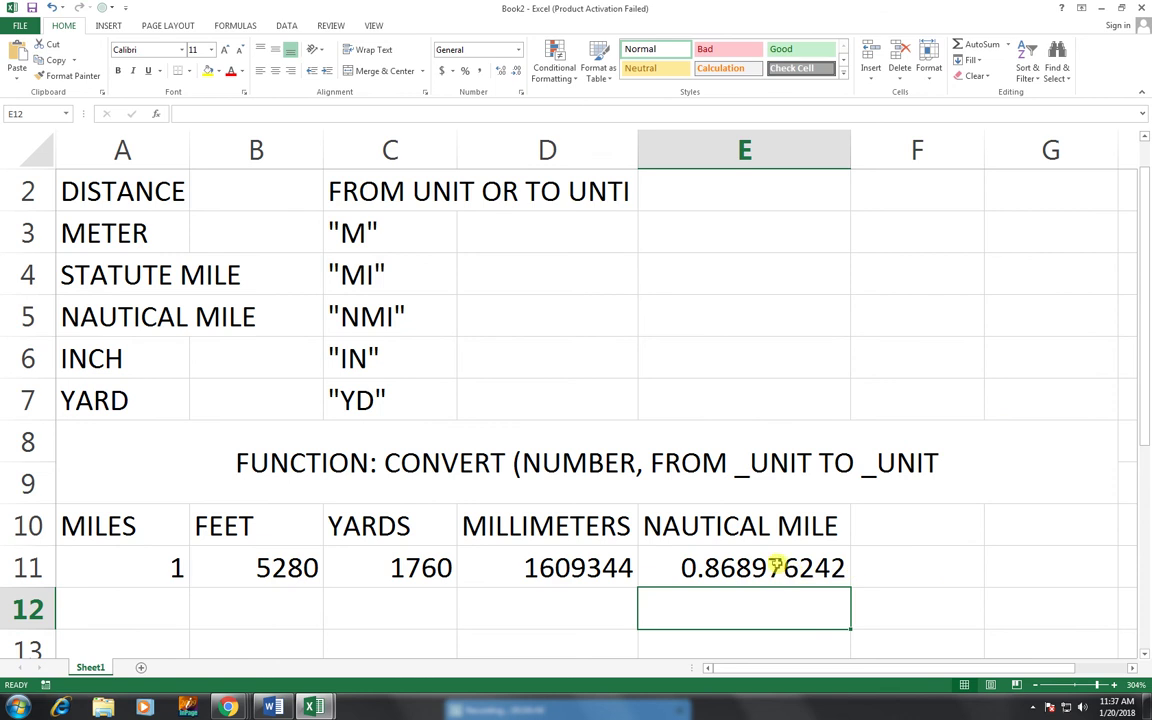
# - Change A11 to 2 miles, giving 10560 feet, 3520 yards and 3218688 millimeters in row 11
pyautogui.click(146, 567)
pyautogui.write('2')
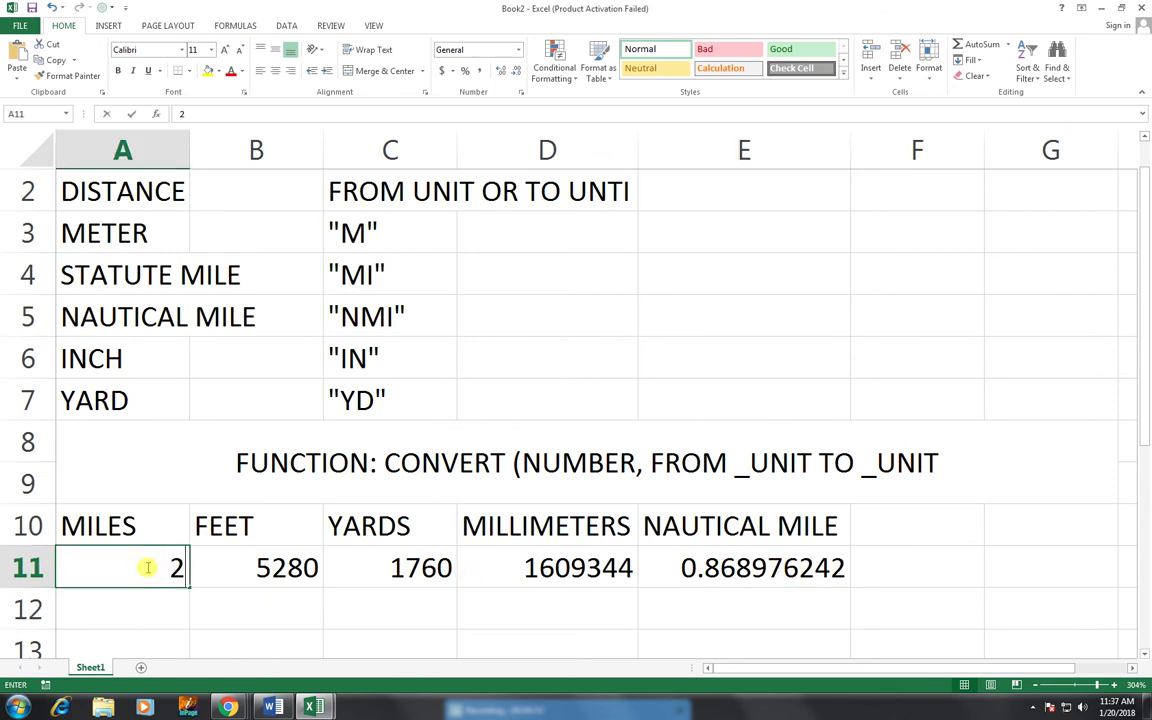
pyautogui.press('Tab')
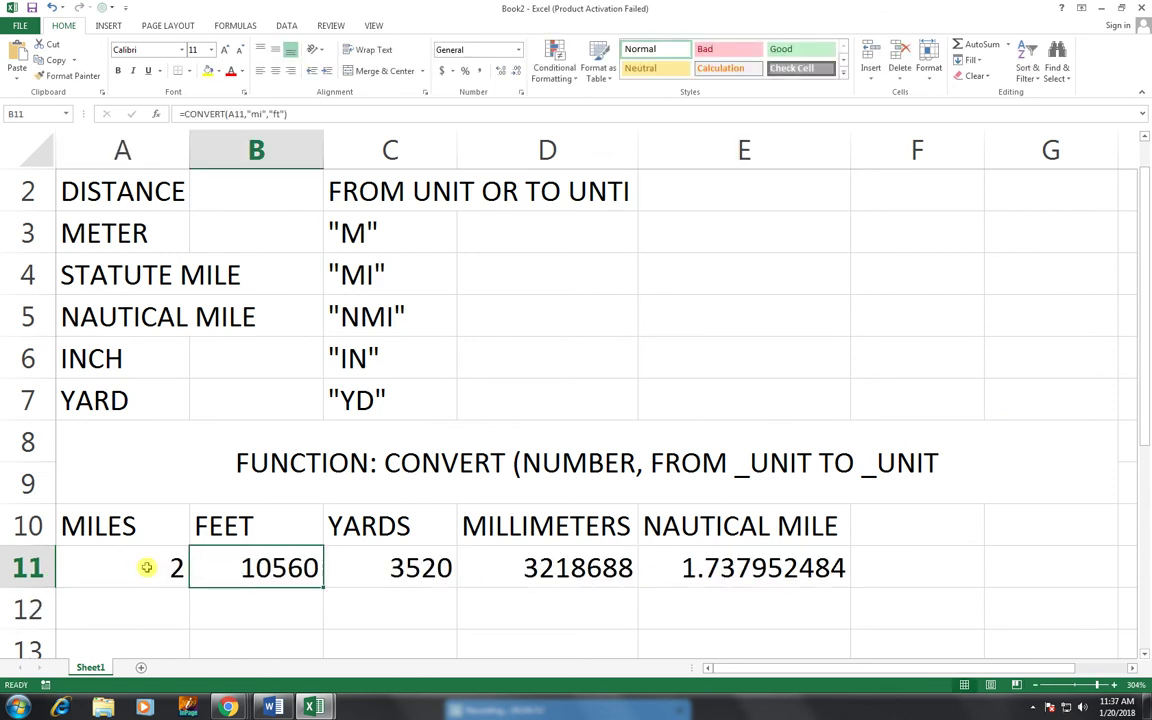